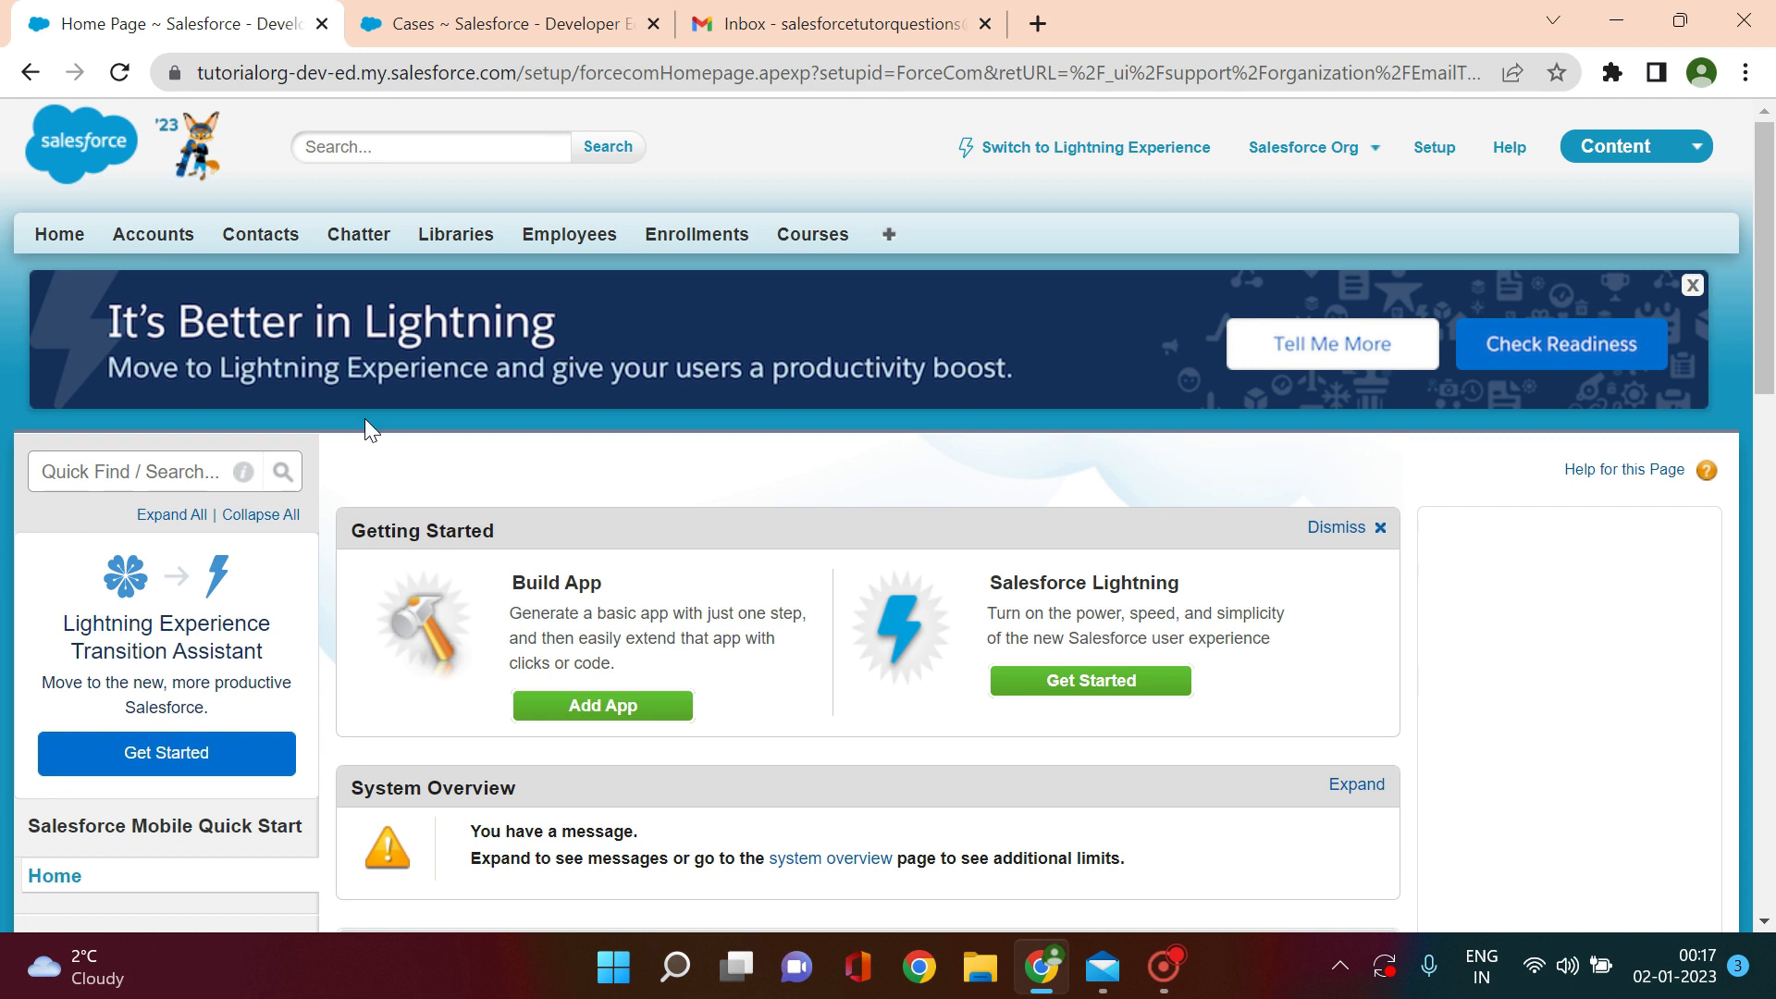
Step: Search the Setup Quick Find for 'email'
{"action": "left_click", "coordinate": [95, 477]}
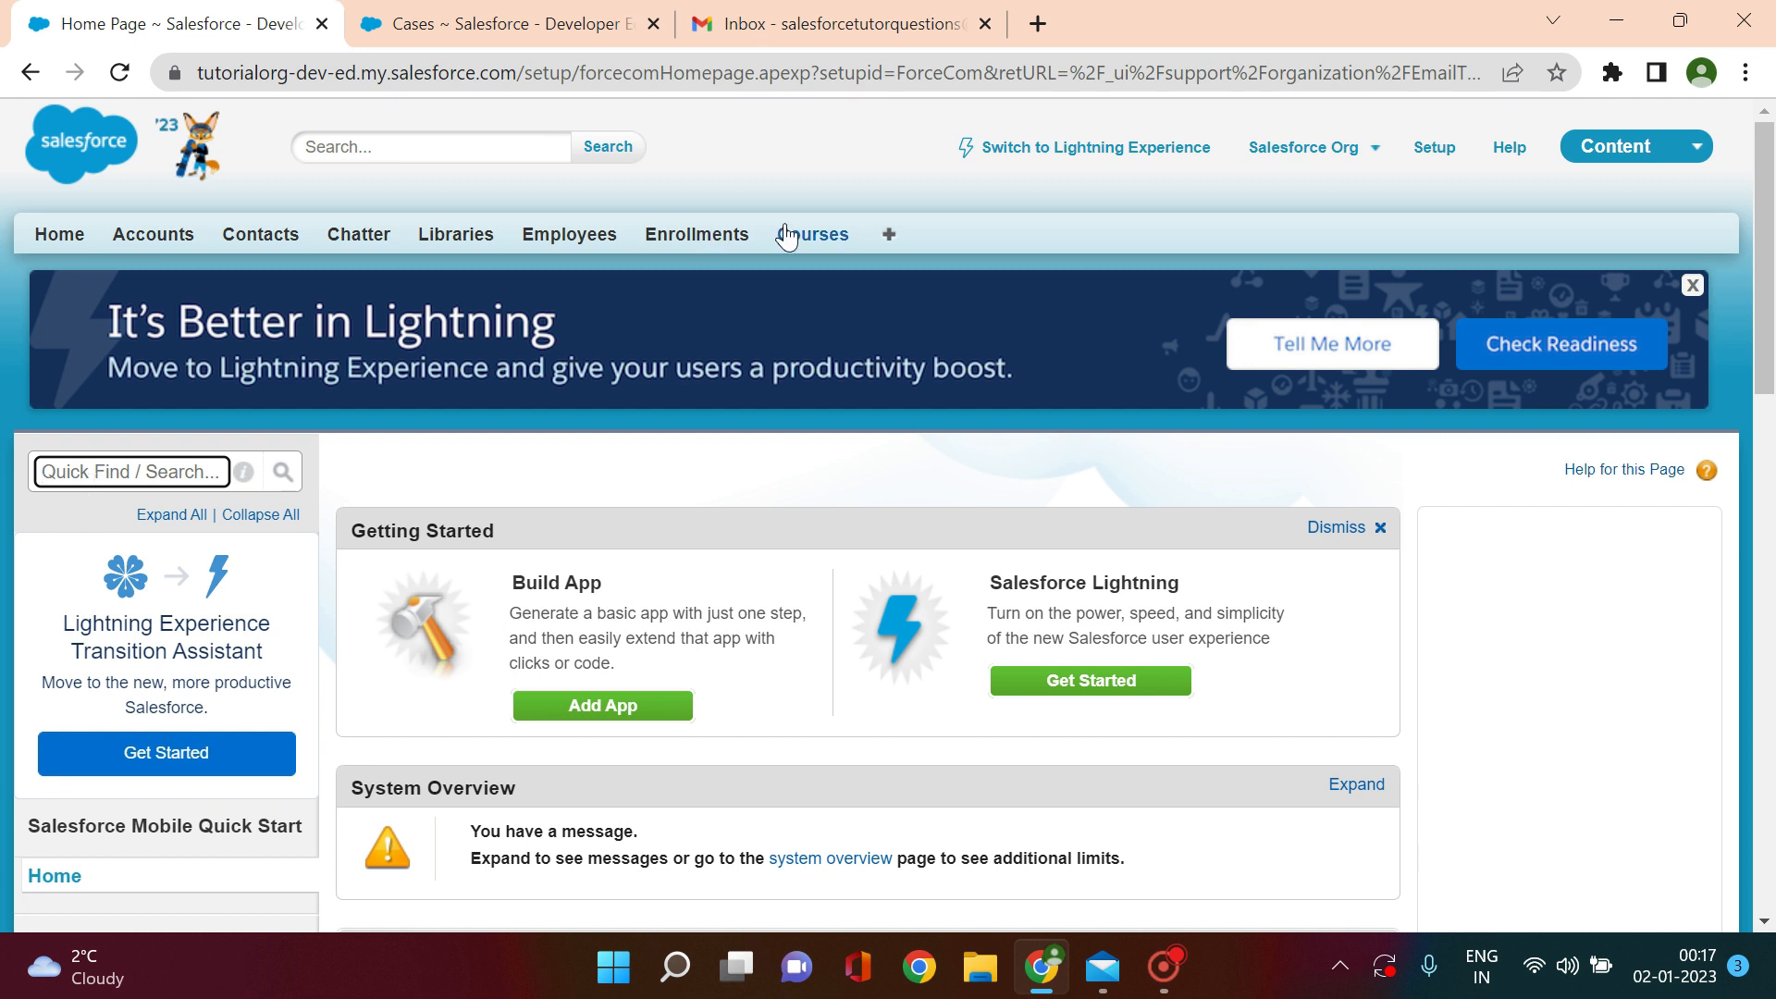
{"action": "left_click", "coordinate": [1450, 139]}
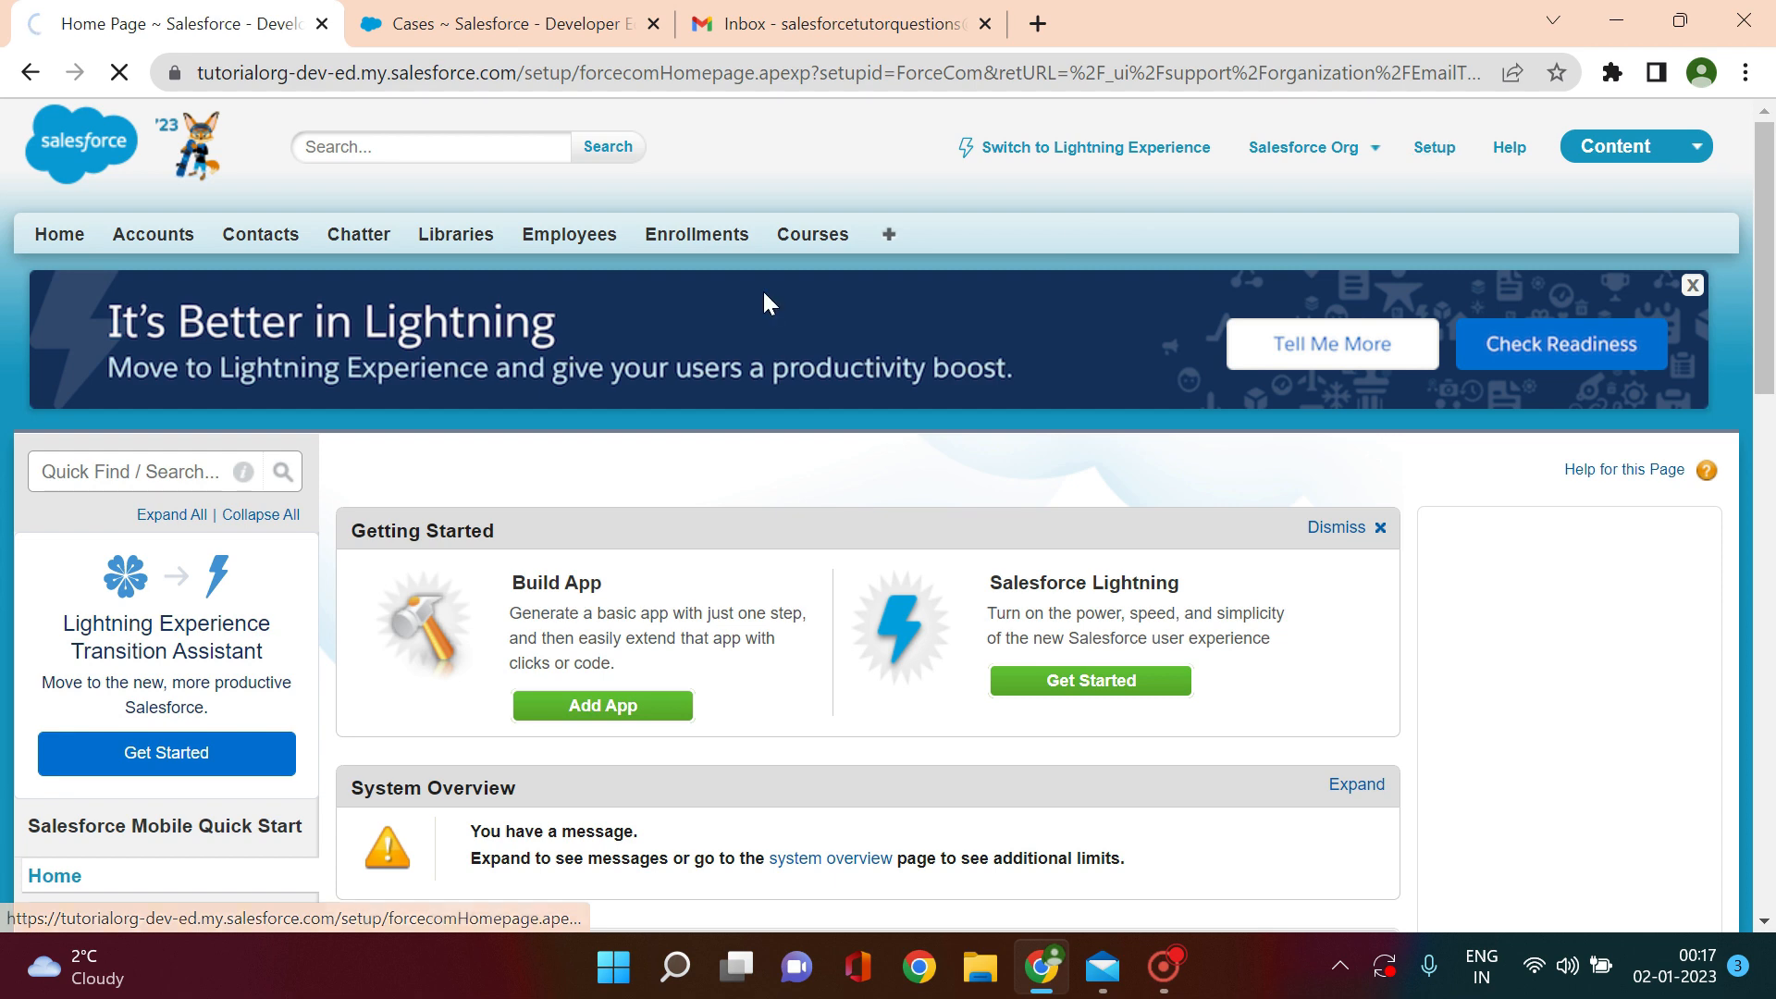
{"action": "left_click", "coordinate": [96, 472]}
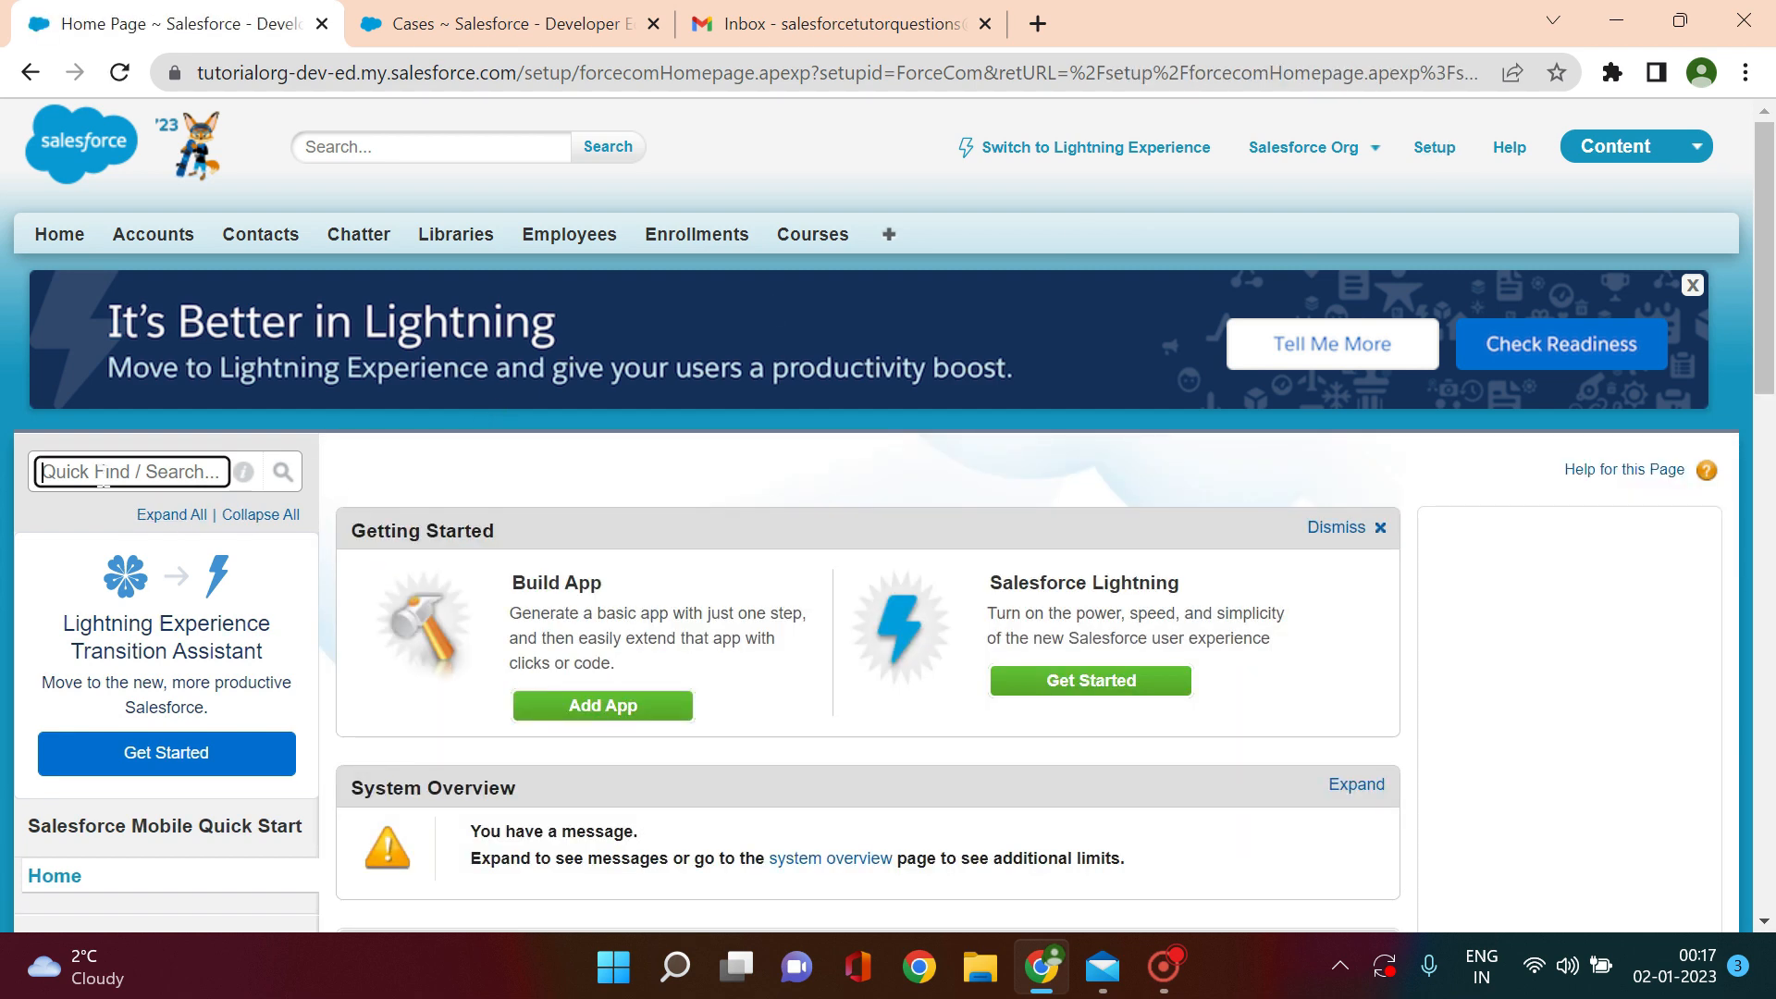
{"action": "type", "text": "email"}
Step: Go to Cases > Email-to-Case and continue past the introduction page
{"action": "left_click_drag", "start_coordinate": [1767, 344], "coordinate": [1763, 529]}
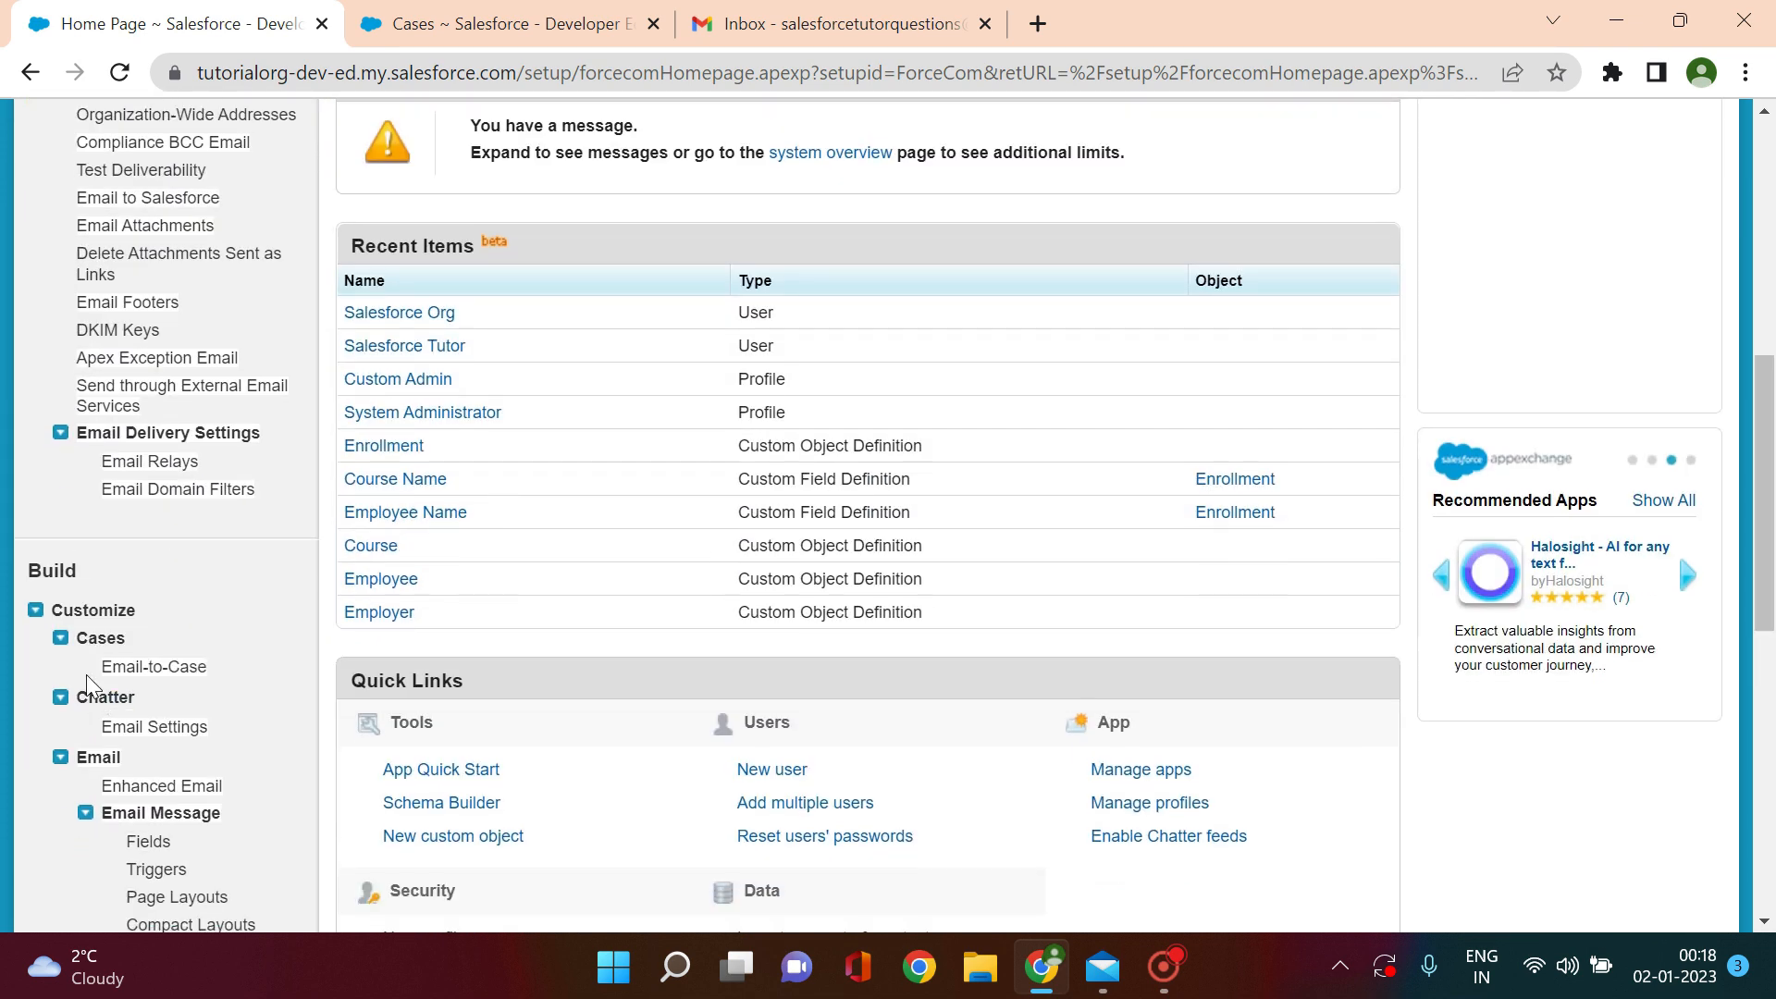
{"action": "left_click", "coordinate": [192, 672]}
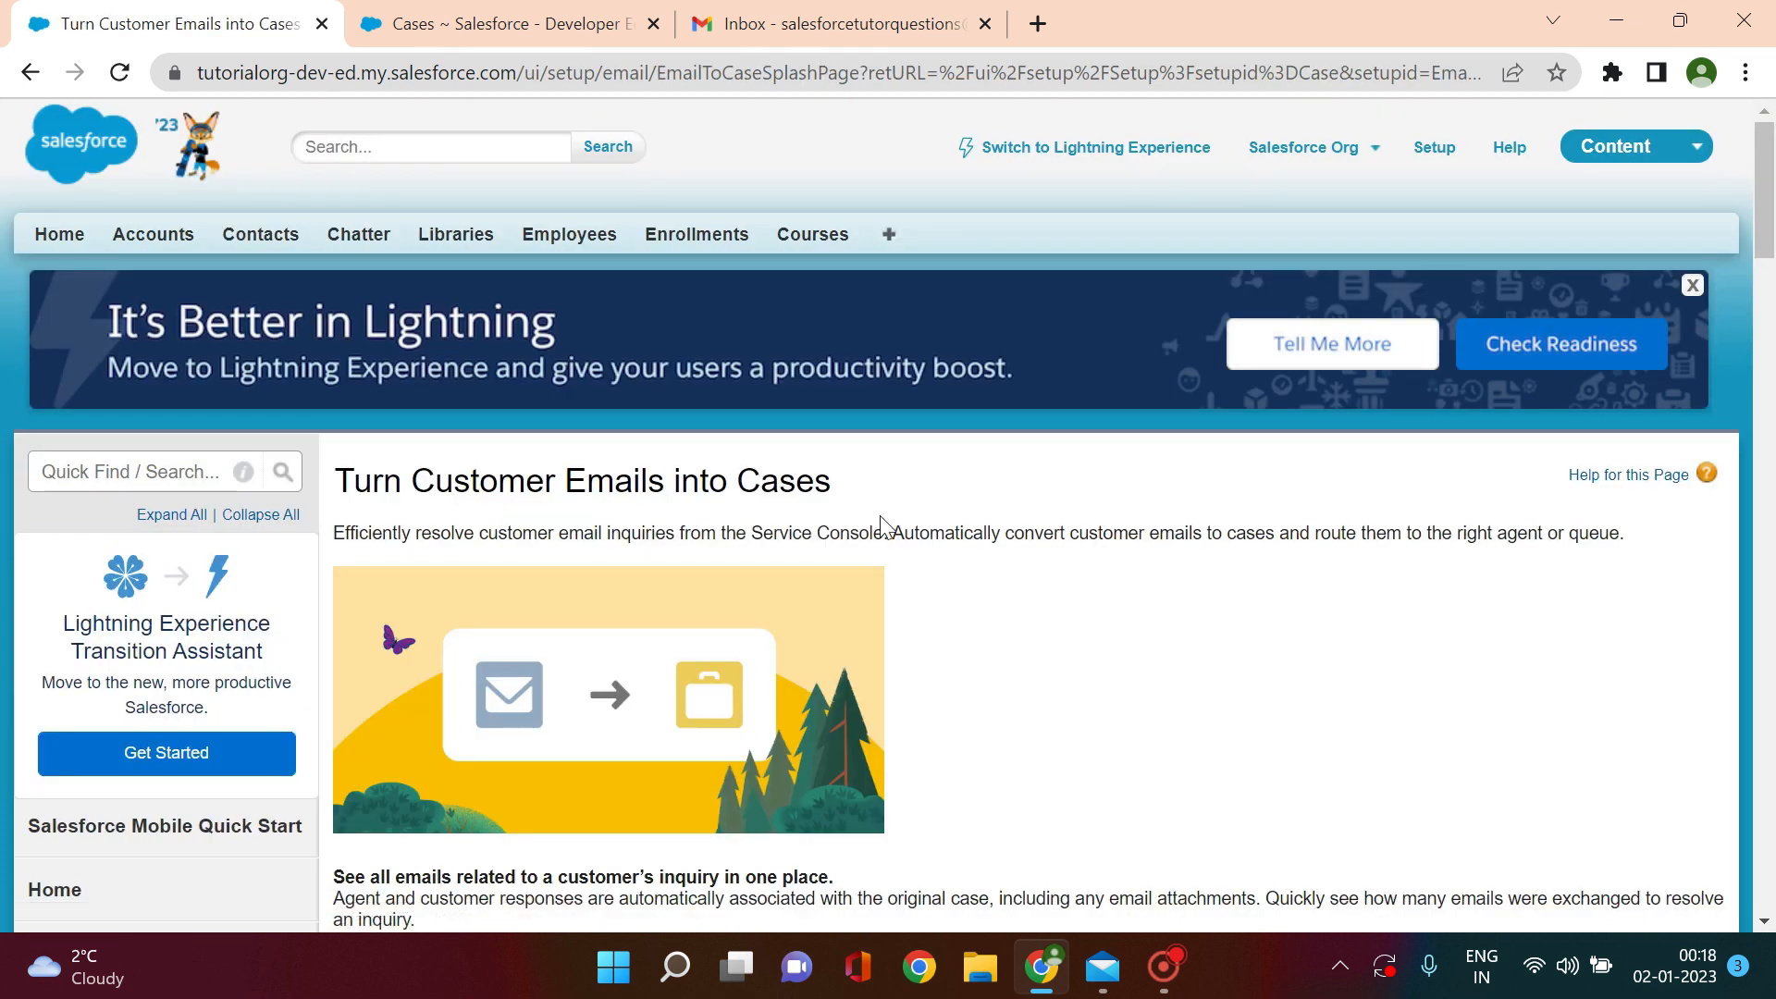
{"action": "left_click_drag", "start_coordinate": [1771, 222], "coordinate": [1773, 318]}
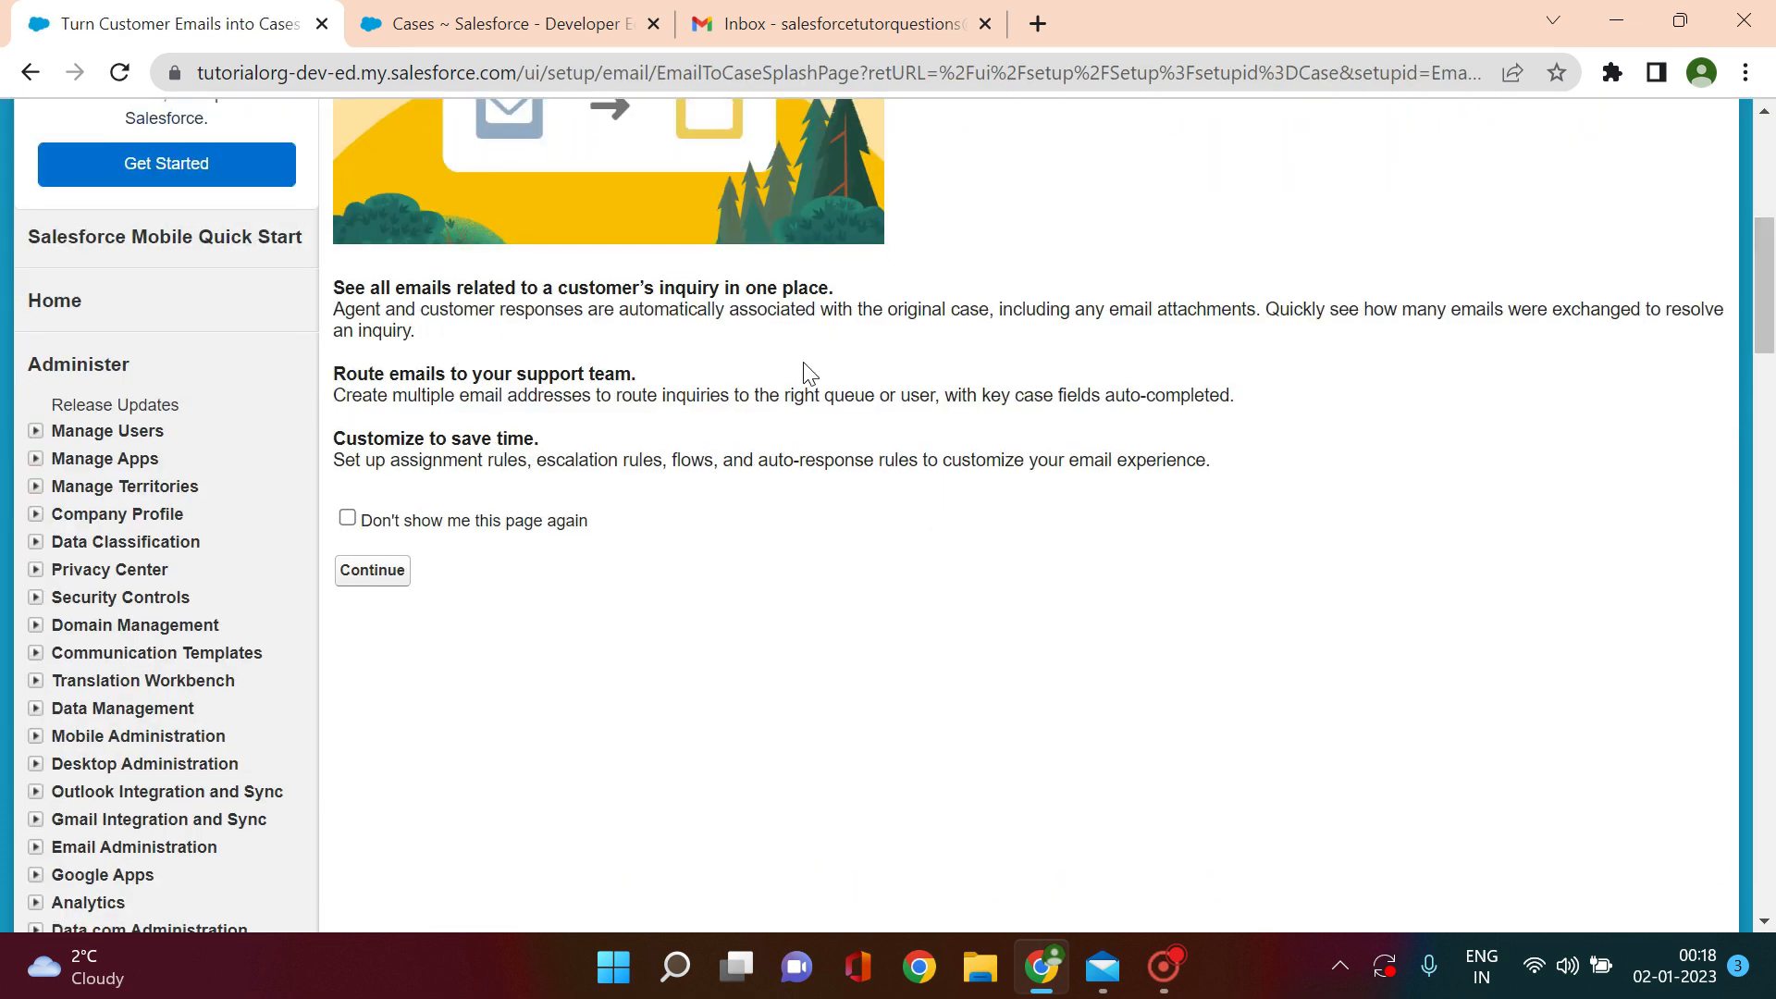
{"action": "left_click", "coordinate": [397, 577]}
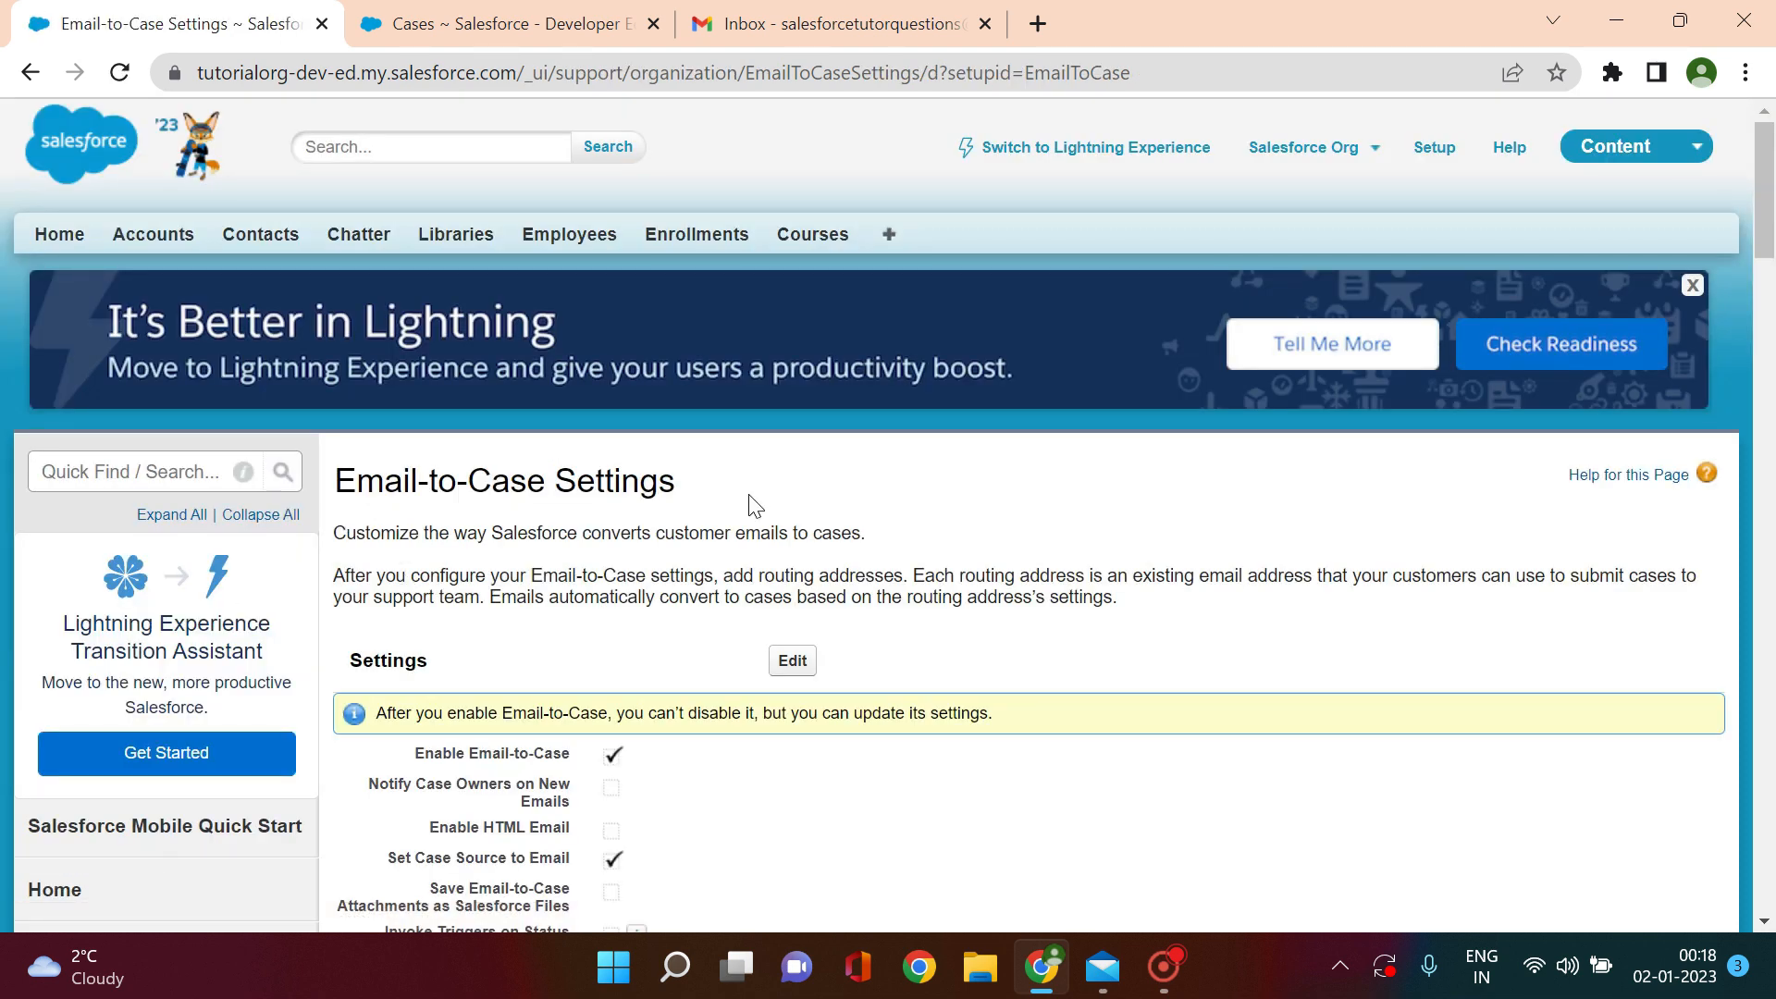
{"action": "left_click", "coordinate": [798, 662]}
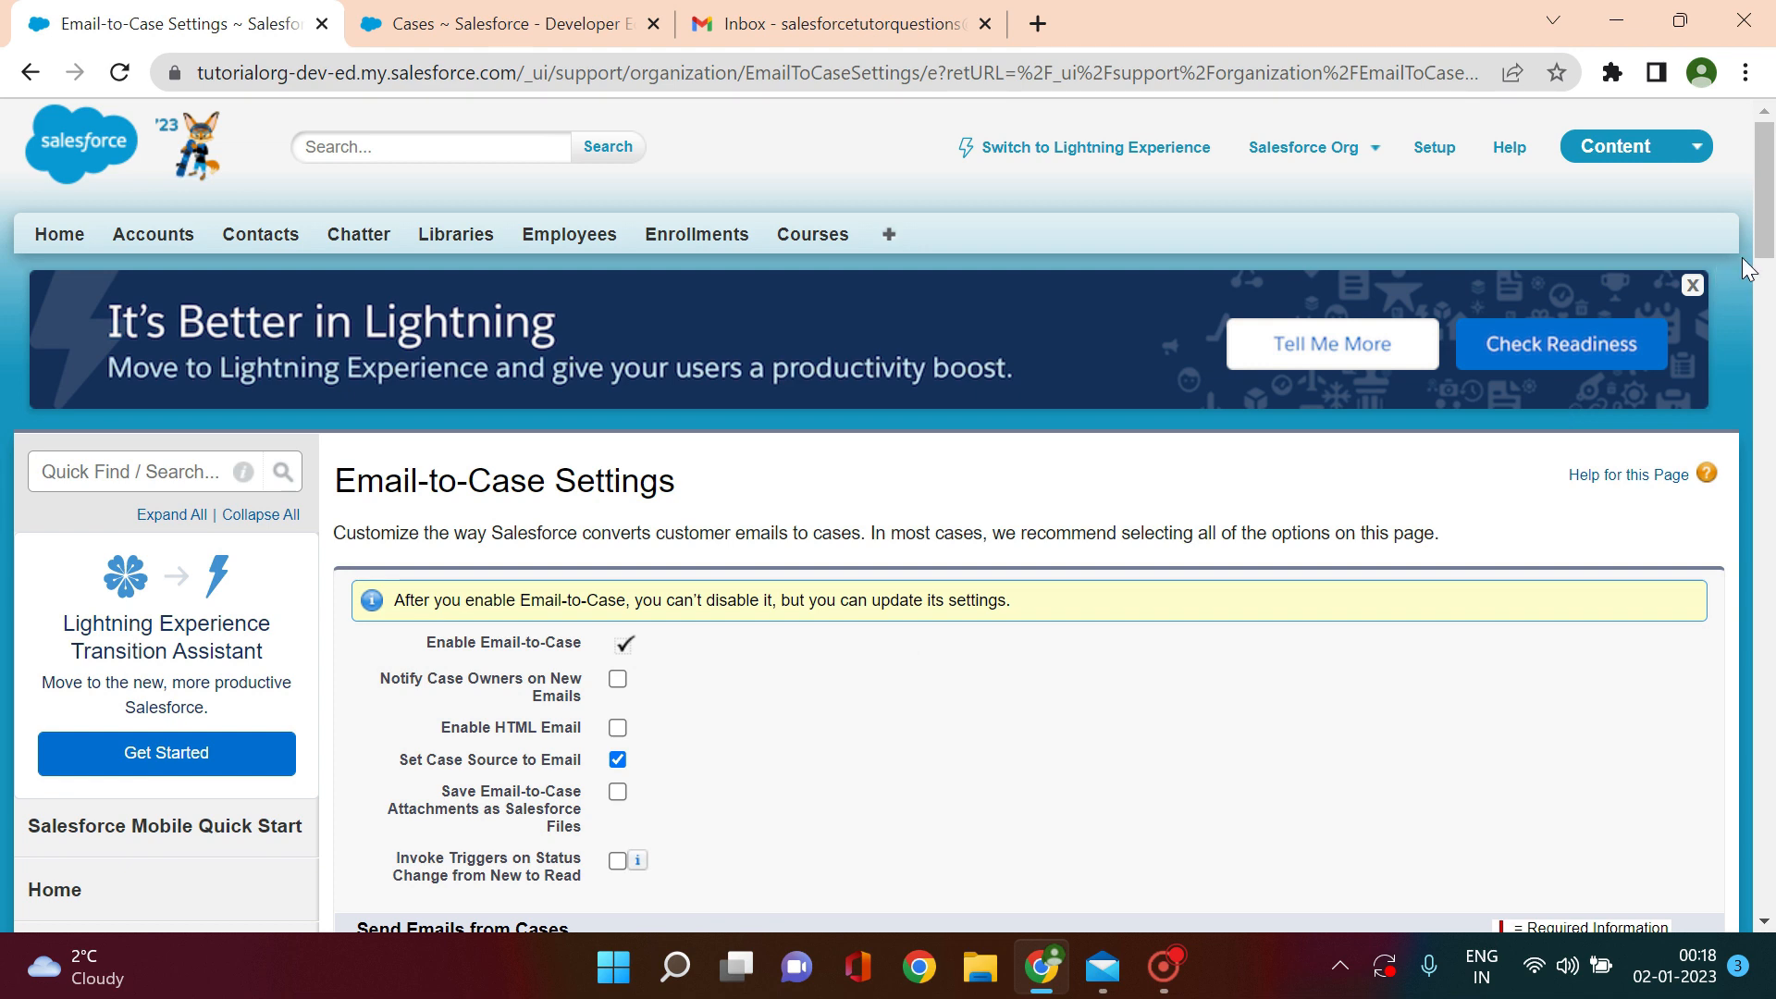
{"action": "left_click", "coordinate": [1769, 350]}
{"action": "left_click_drag", "start_coordinate": [1769, 349], "coordinate": [1769, 294]}
{"action": "scroll", "coordinate": [1770, 295], "scroll_direction": "down", "scroll_amount": 1}
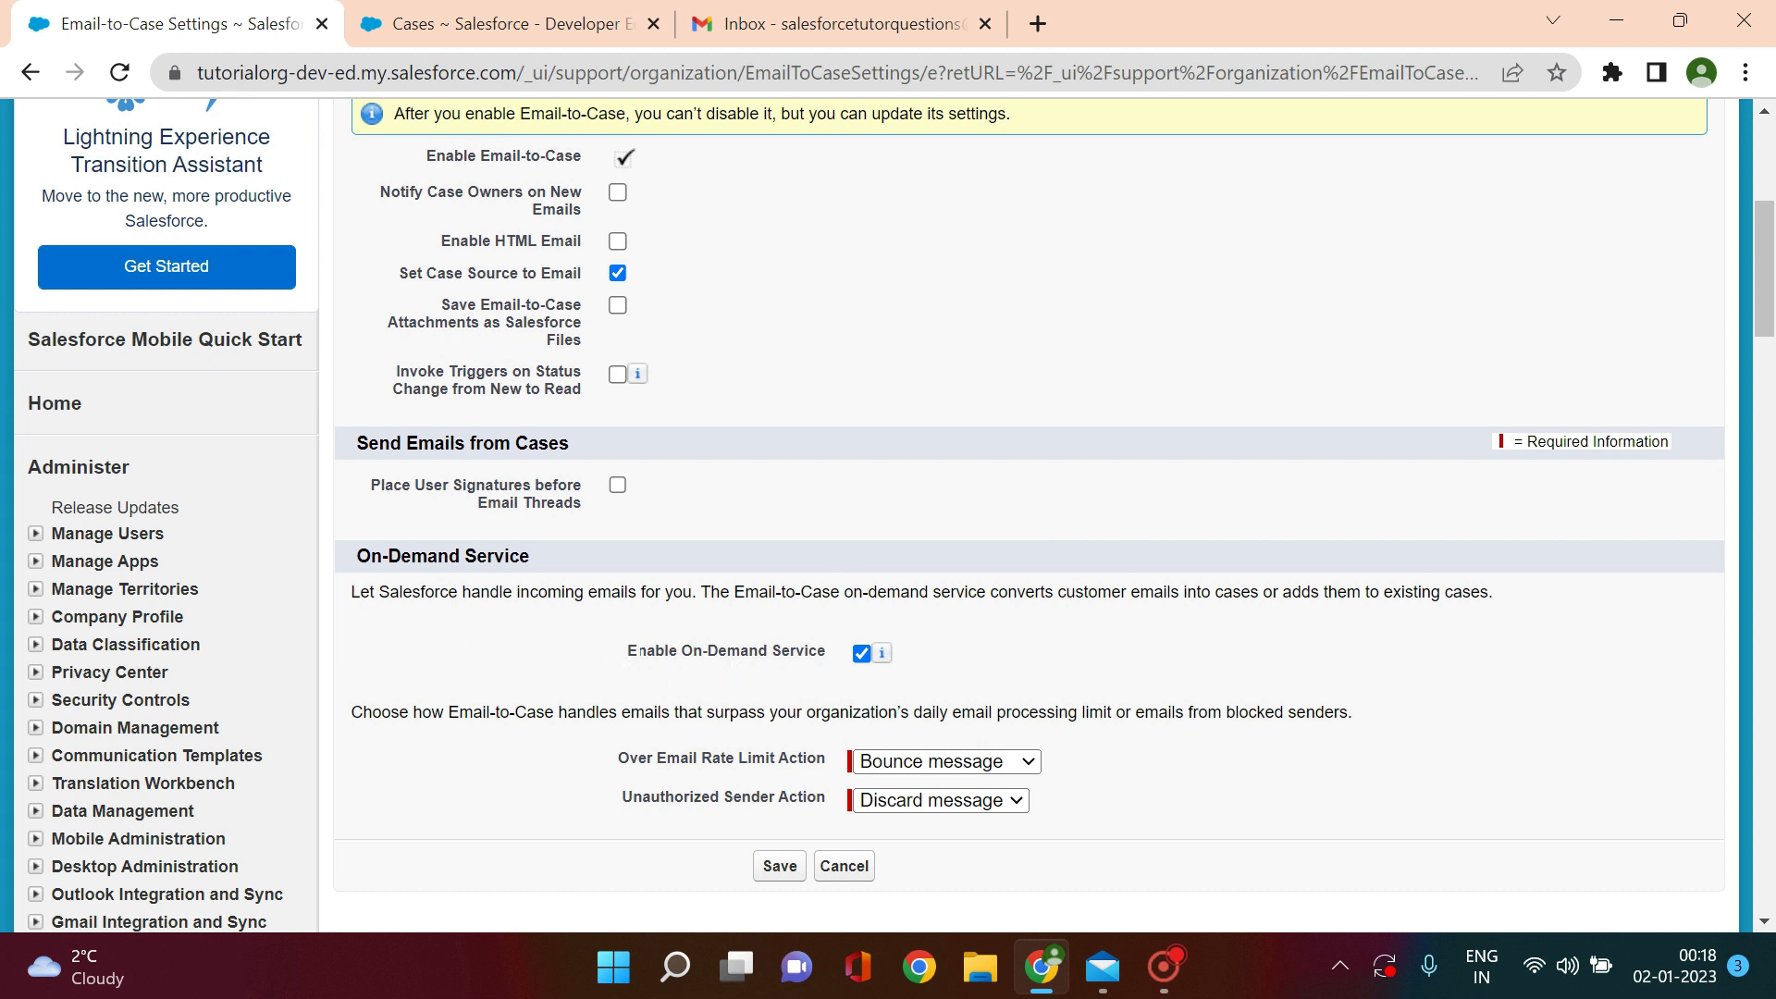
{"action": "left_click_drag", "start_coordinate": [628, 650], "coordinate": [882, 659]}
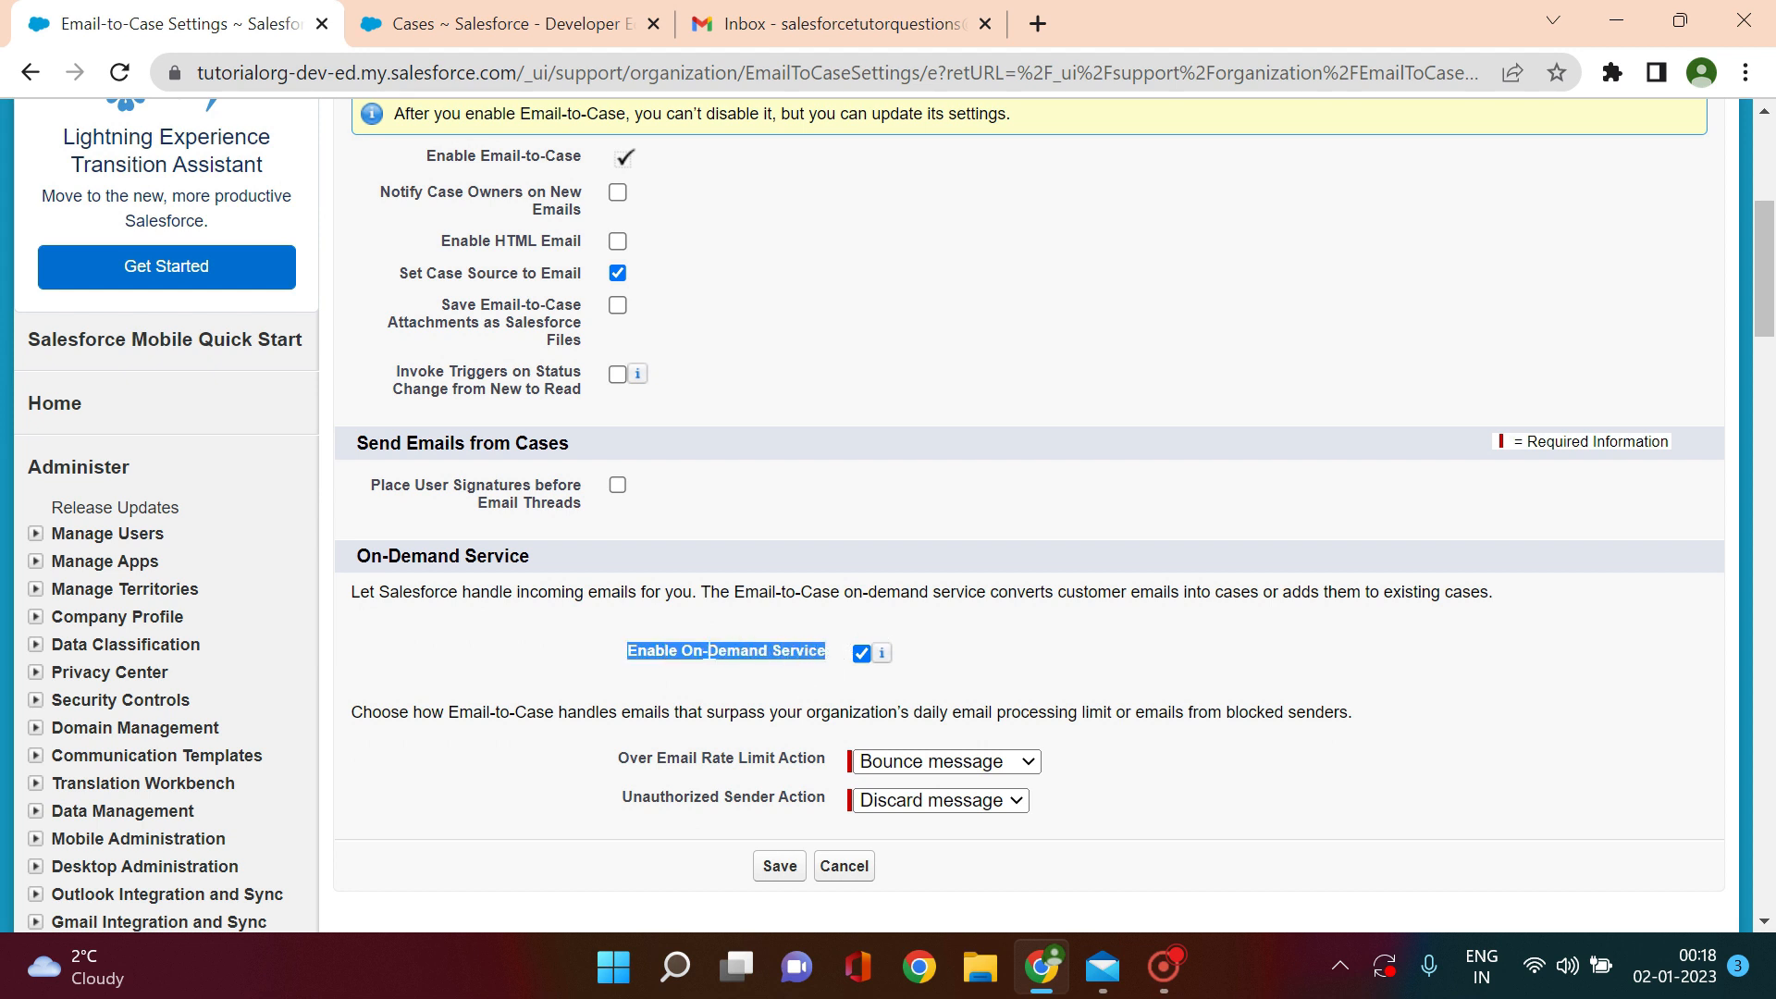
{"action": "mouse_move", "coordinate": [883, 658]}
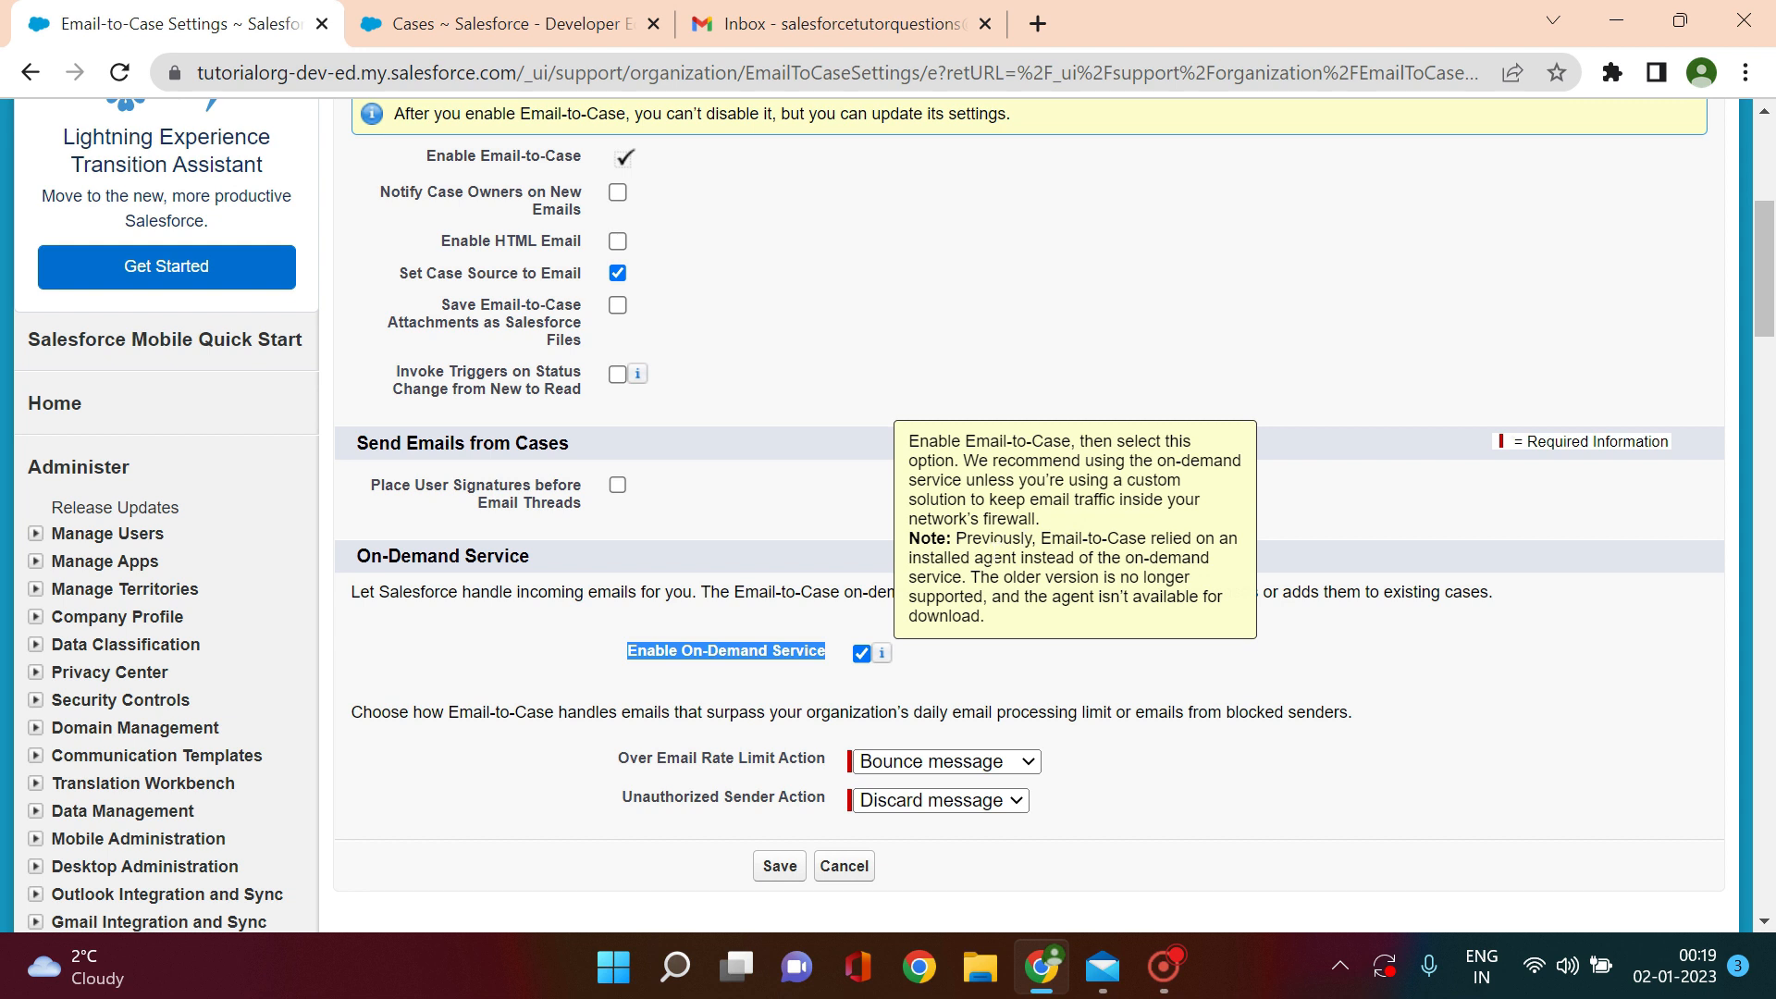
{"action": "left_click", "coordinate": [904, 683]}
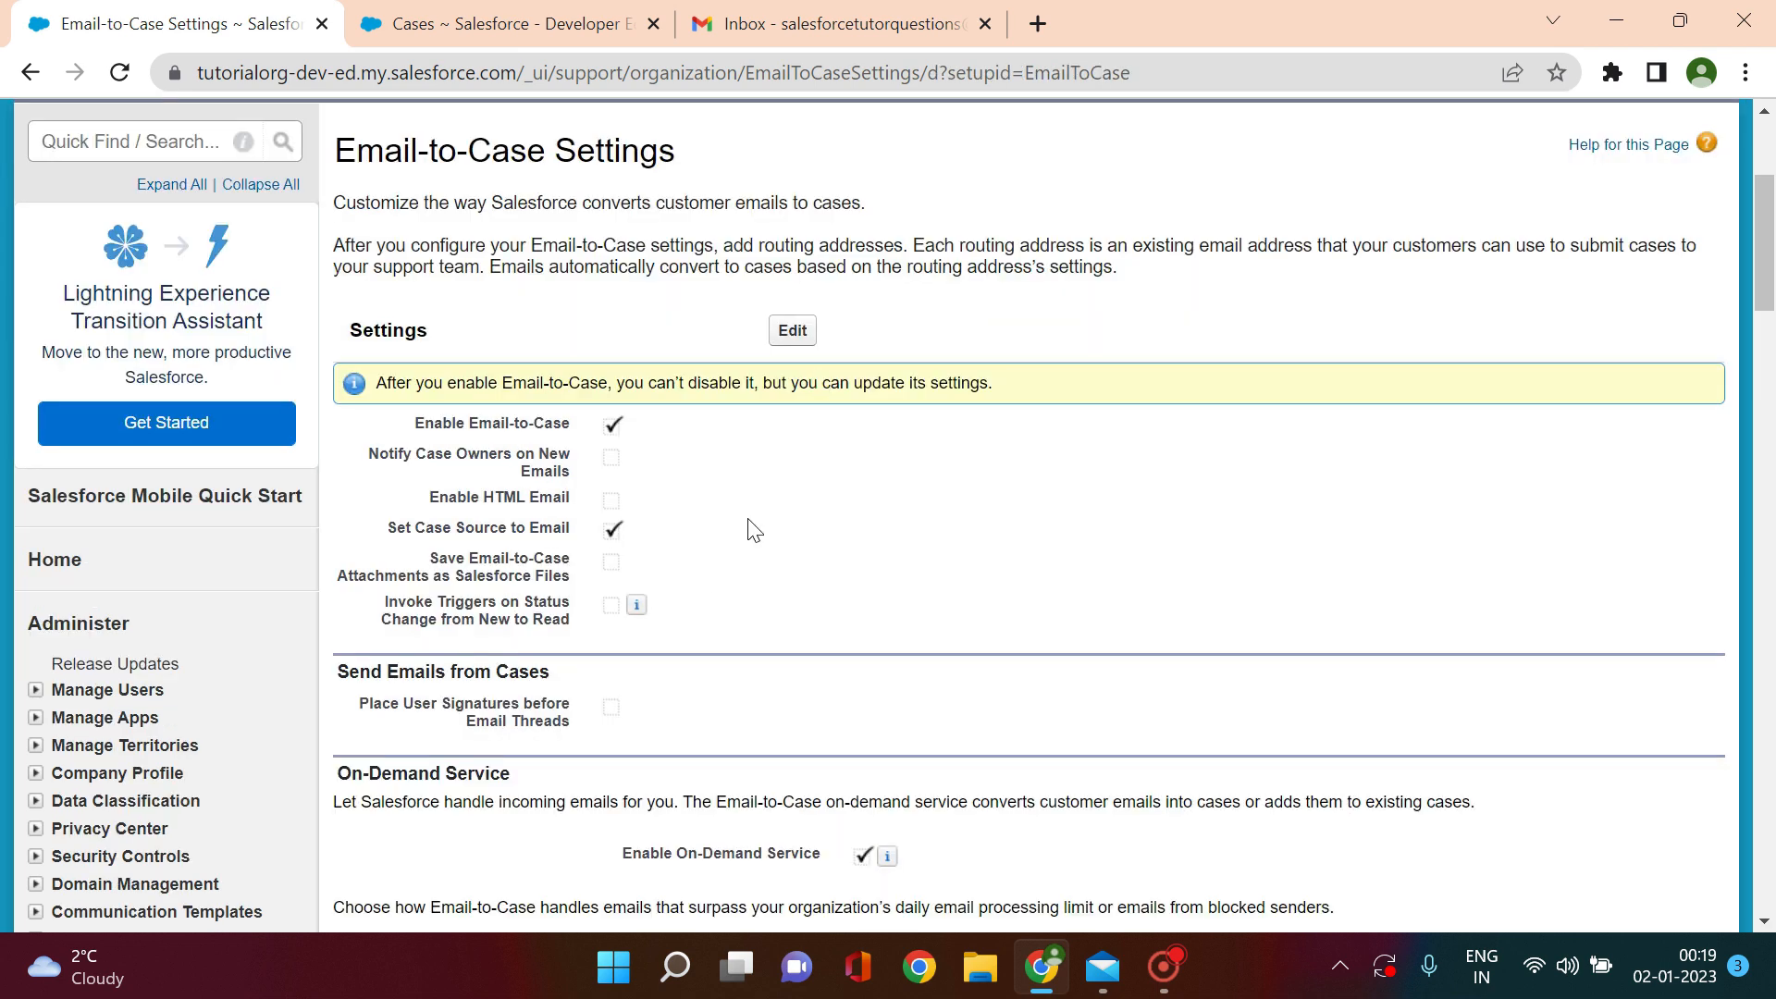
Step: Start a new Email-to-Case routing address with Routing Name 'test routing'
{"action": "left_click_drag", "start_coordinate": [1765, 238], "coordinate": [1765, 340]}
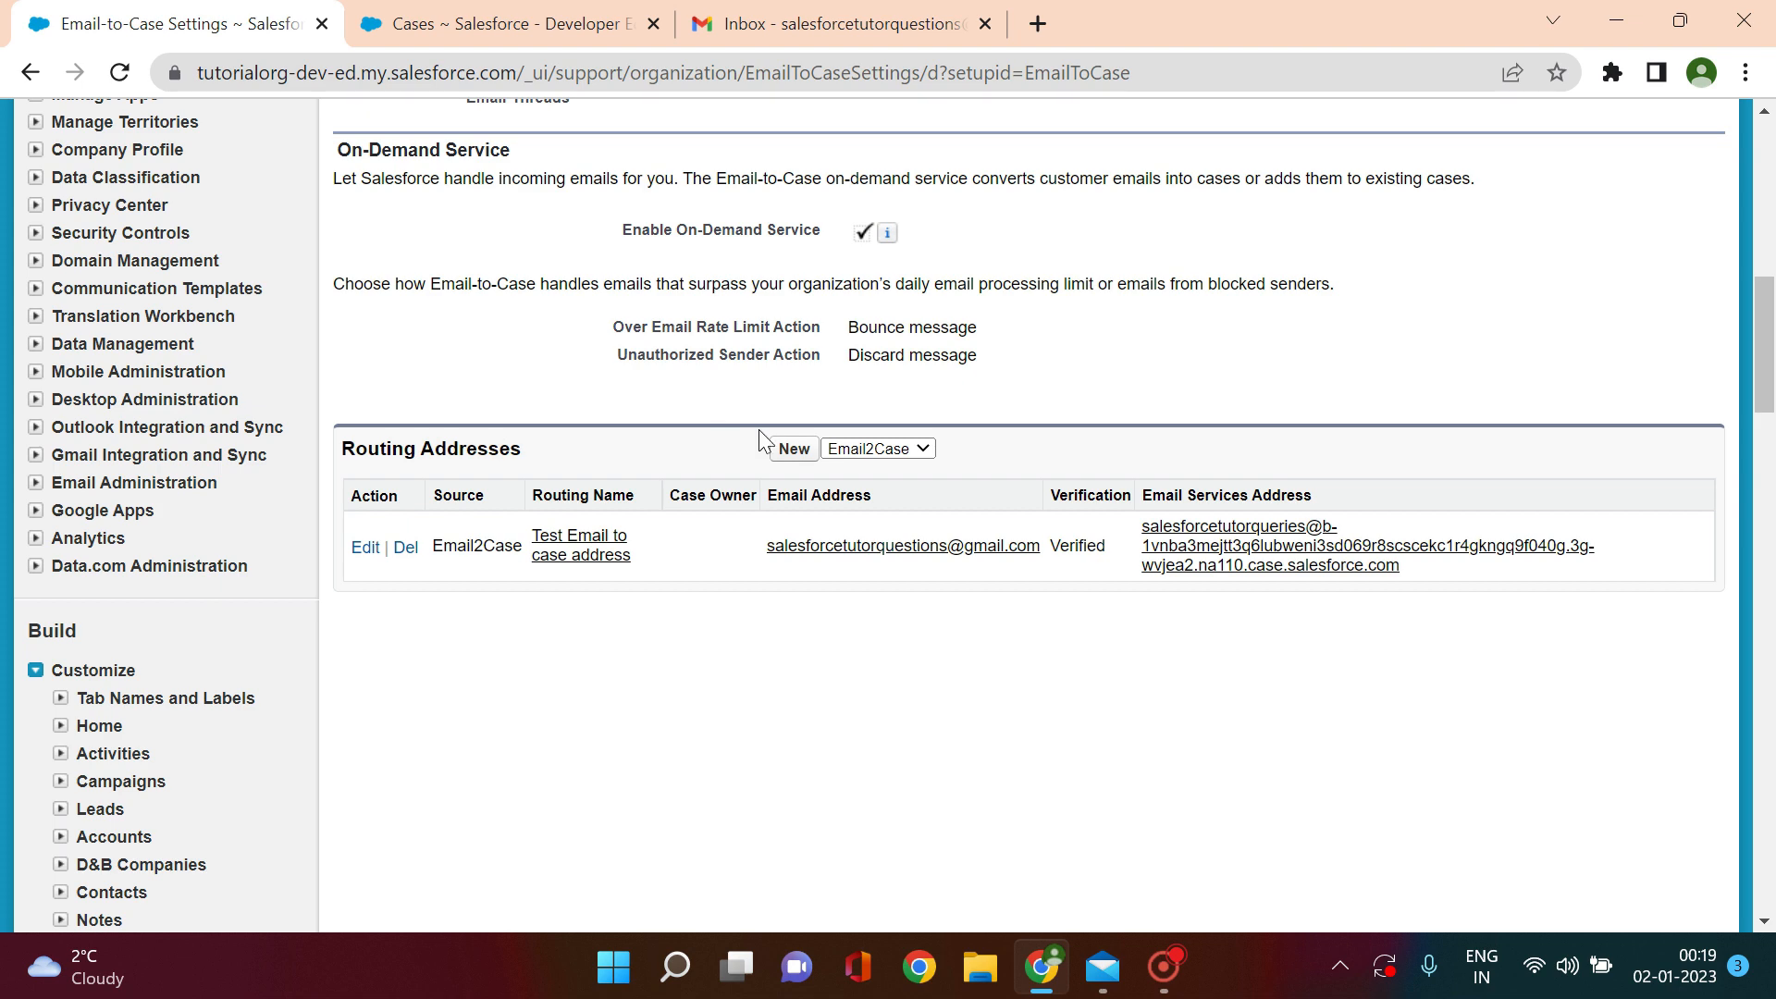
{"action": "left_click", "coordinate": [794, 449]}
{"action": "scroll", "coordinate": [868, 356], "scroll_direction": "down", "scroll_amount": 5}
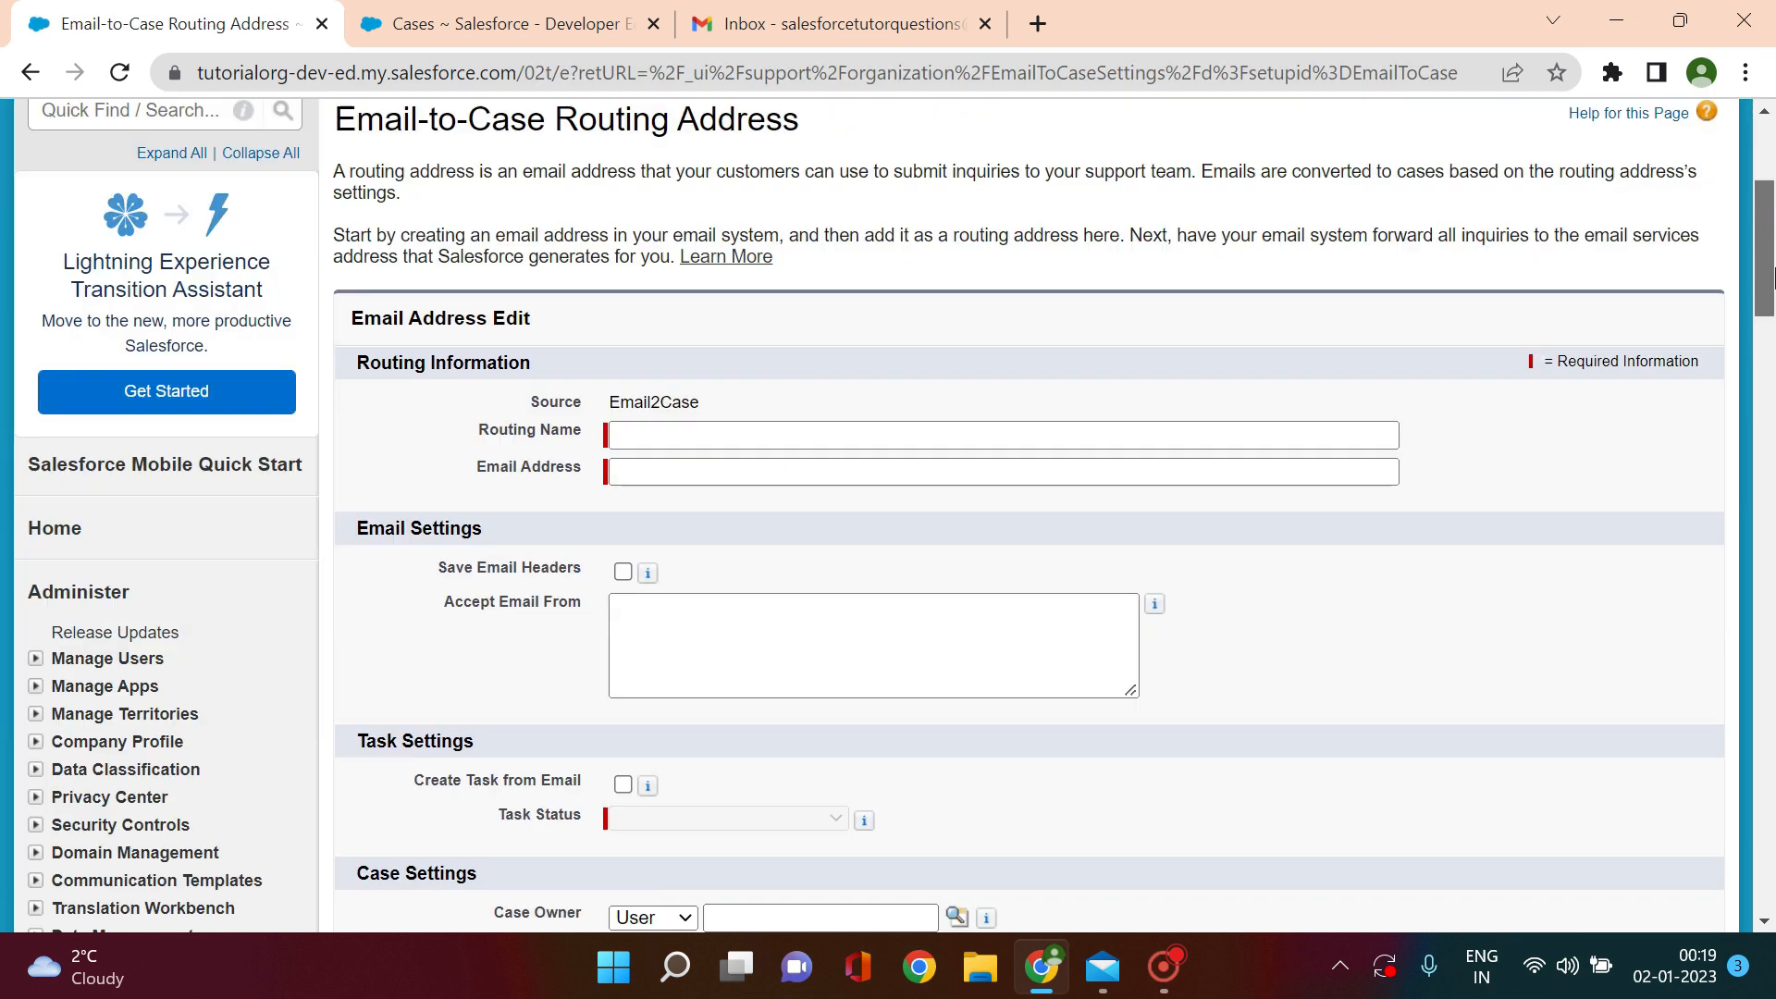
{"action": "left_click", "coordinate": [644, 294]}
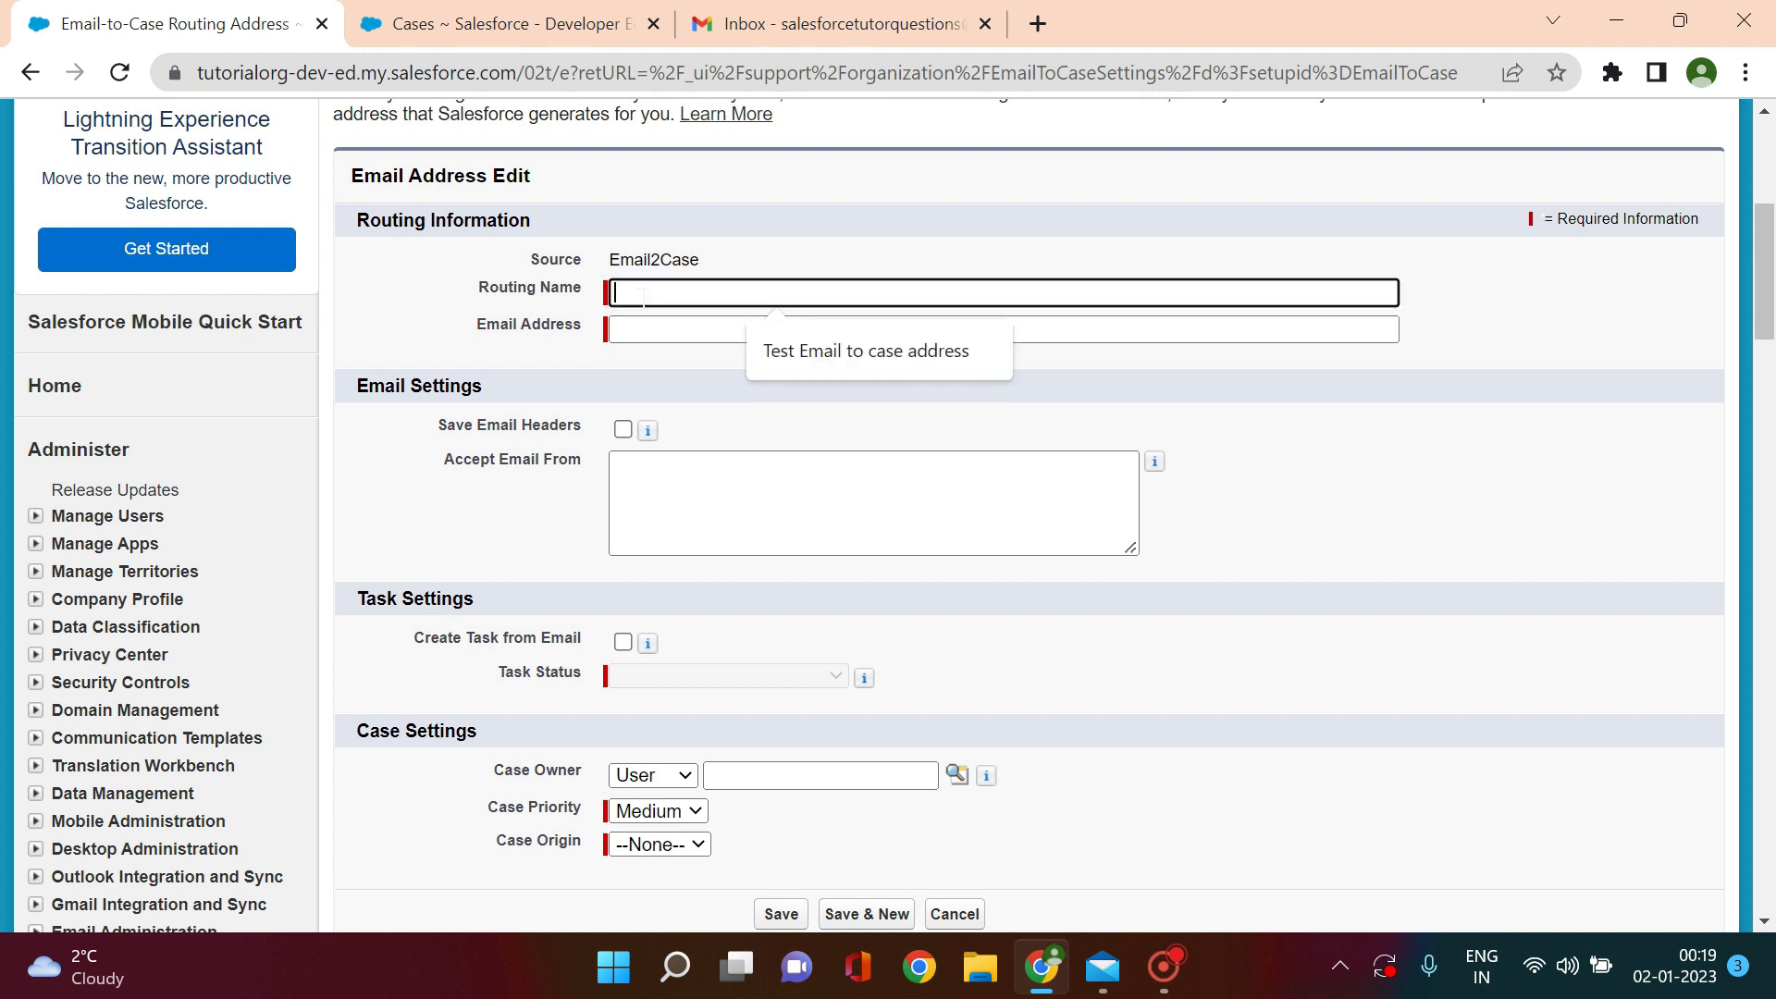
{"action": "type", "text": "test routir"}
{"action": "type", "text": "g"}
Step: Leave Email Address empty and set Case Origin to Email
{"action": "left_click", "coordinate": [689, 328]}
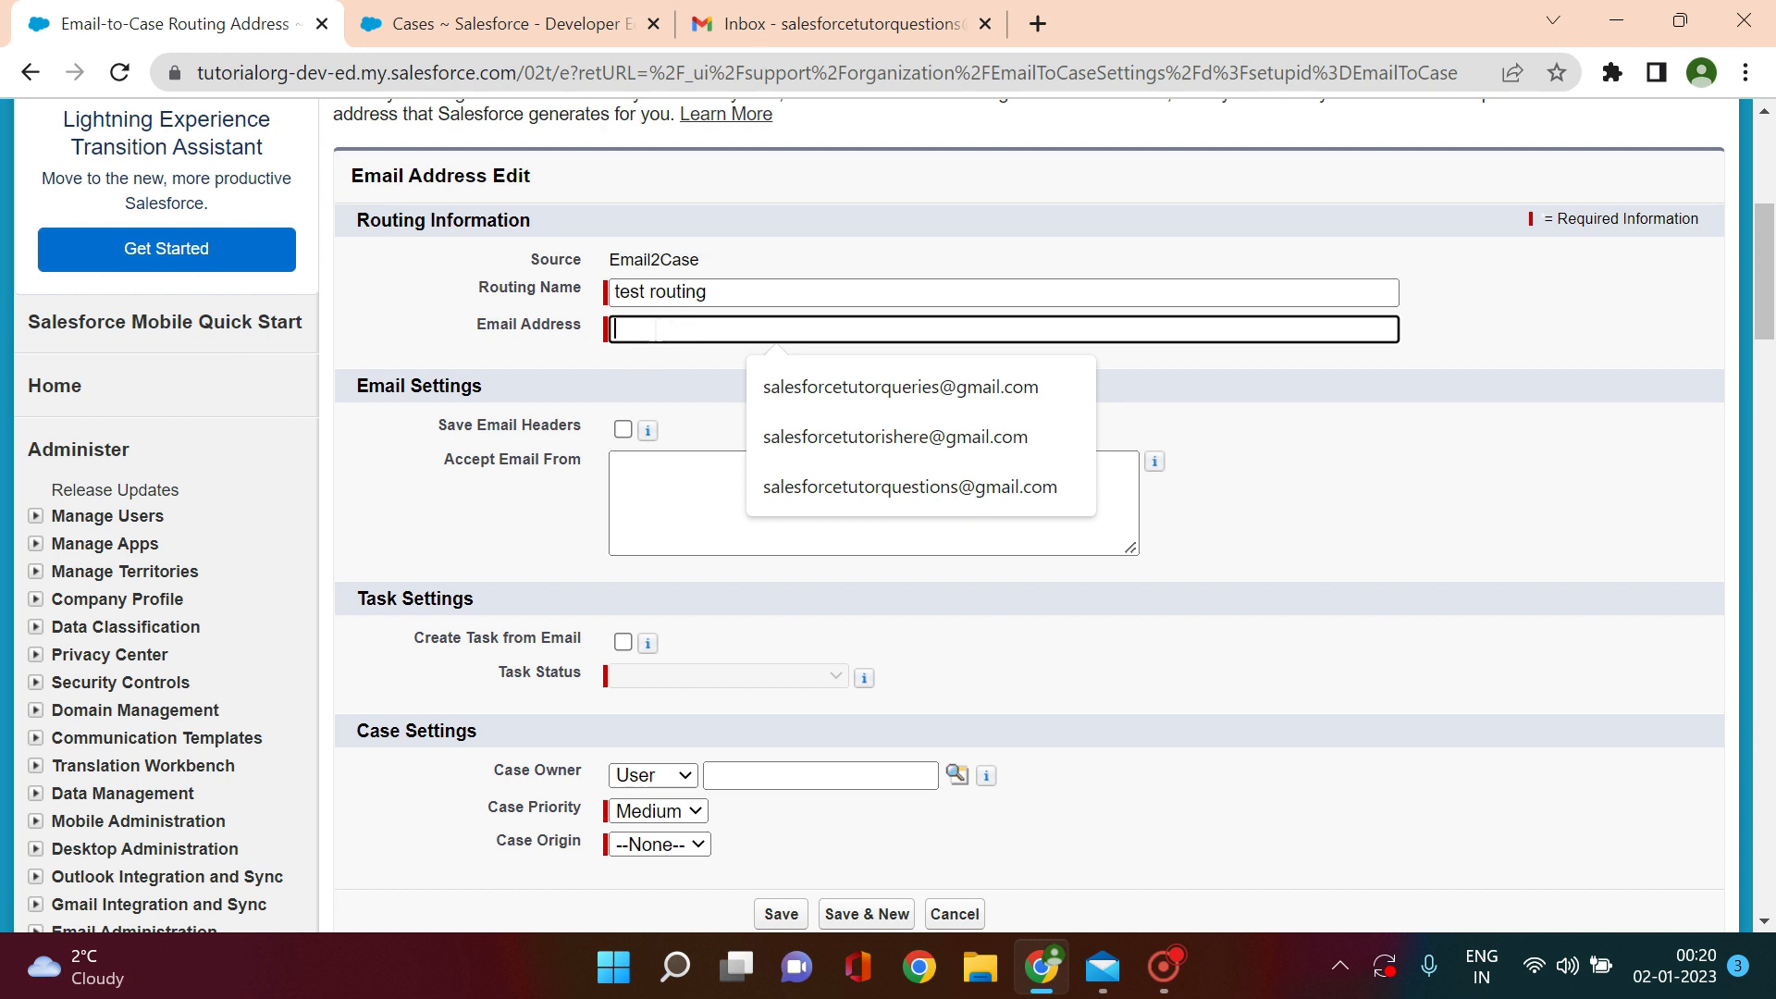
{"action": "left_click", "coordinate": [634, 377]}
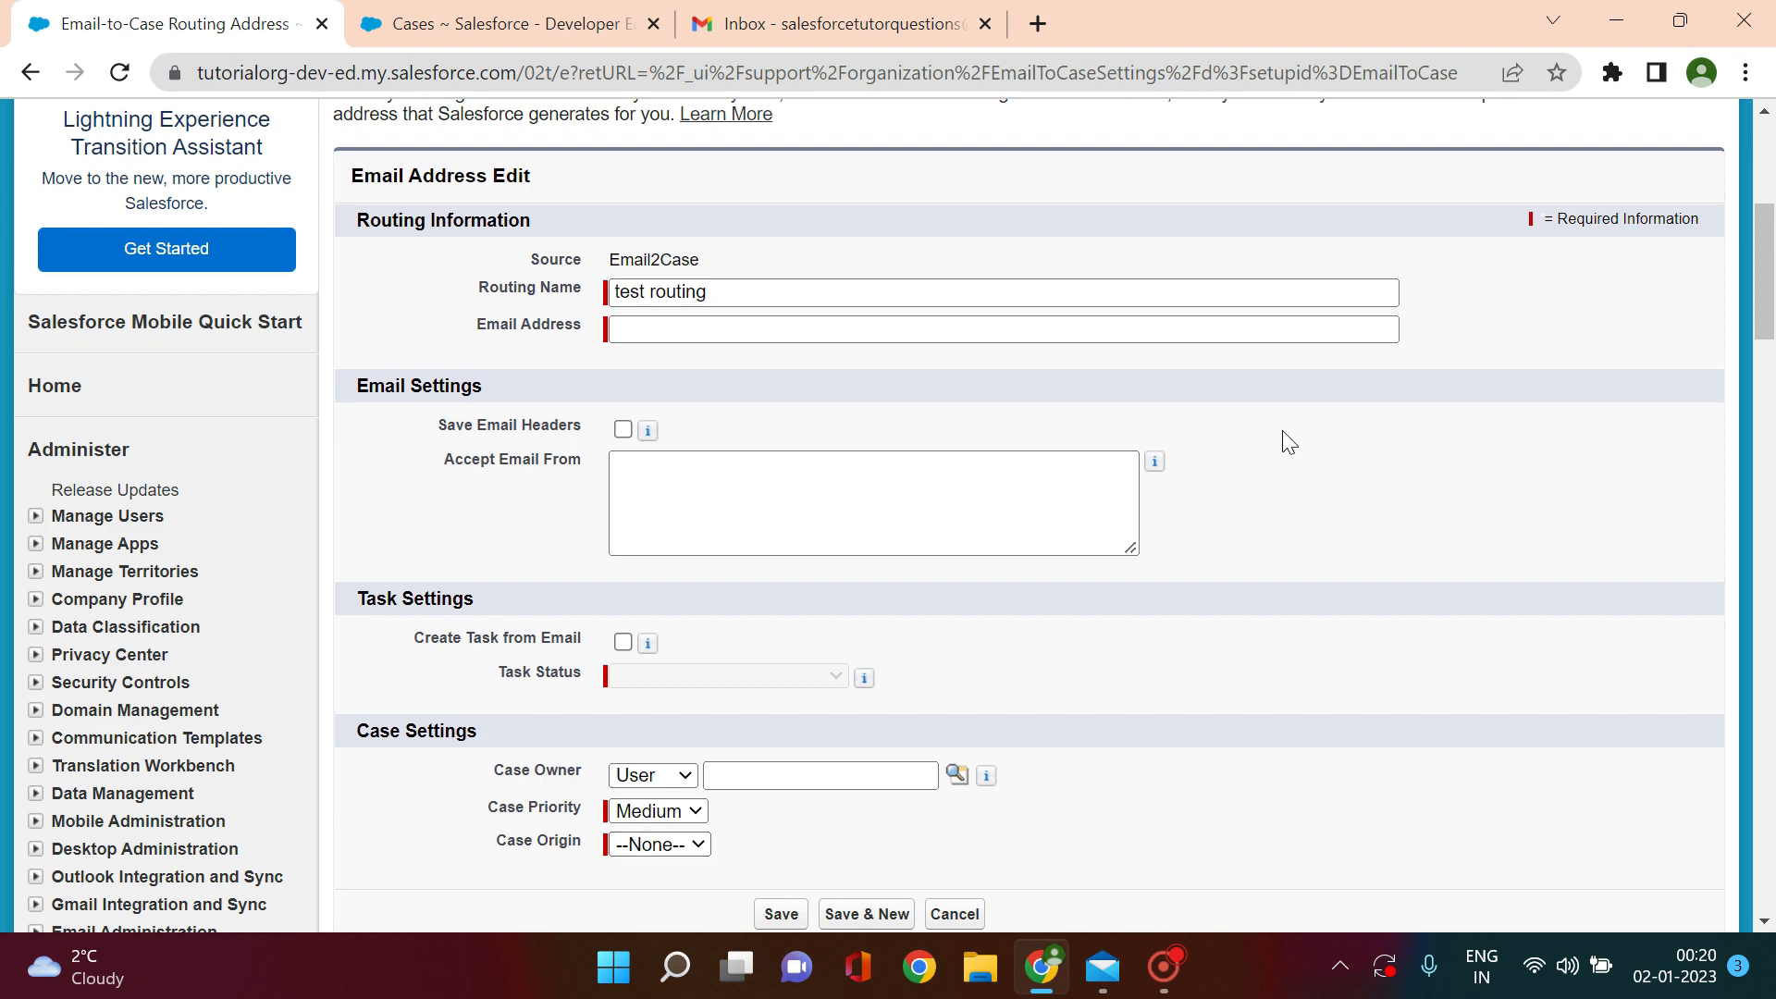
{"action": "left_click_drag", "start_coordinate": [1771, 284], "coordinate": [1771, 316]}
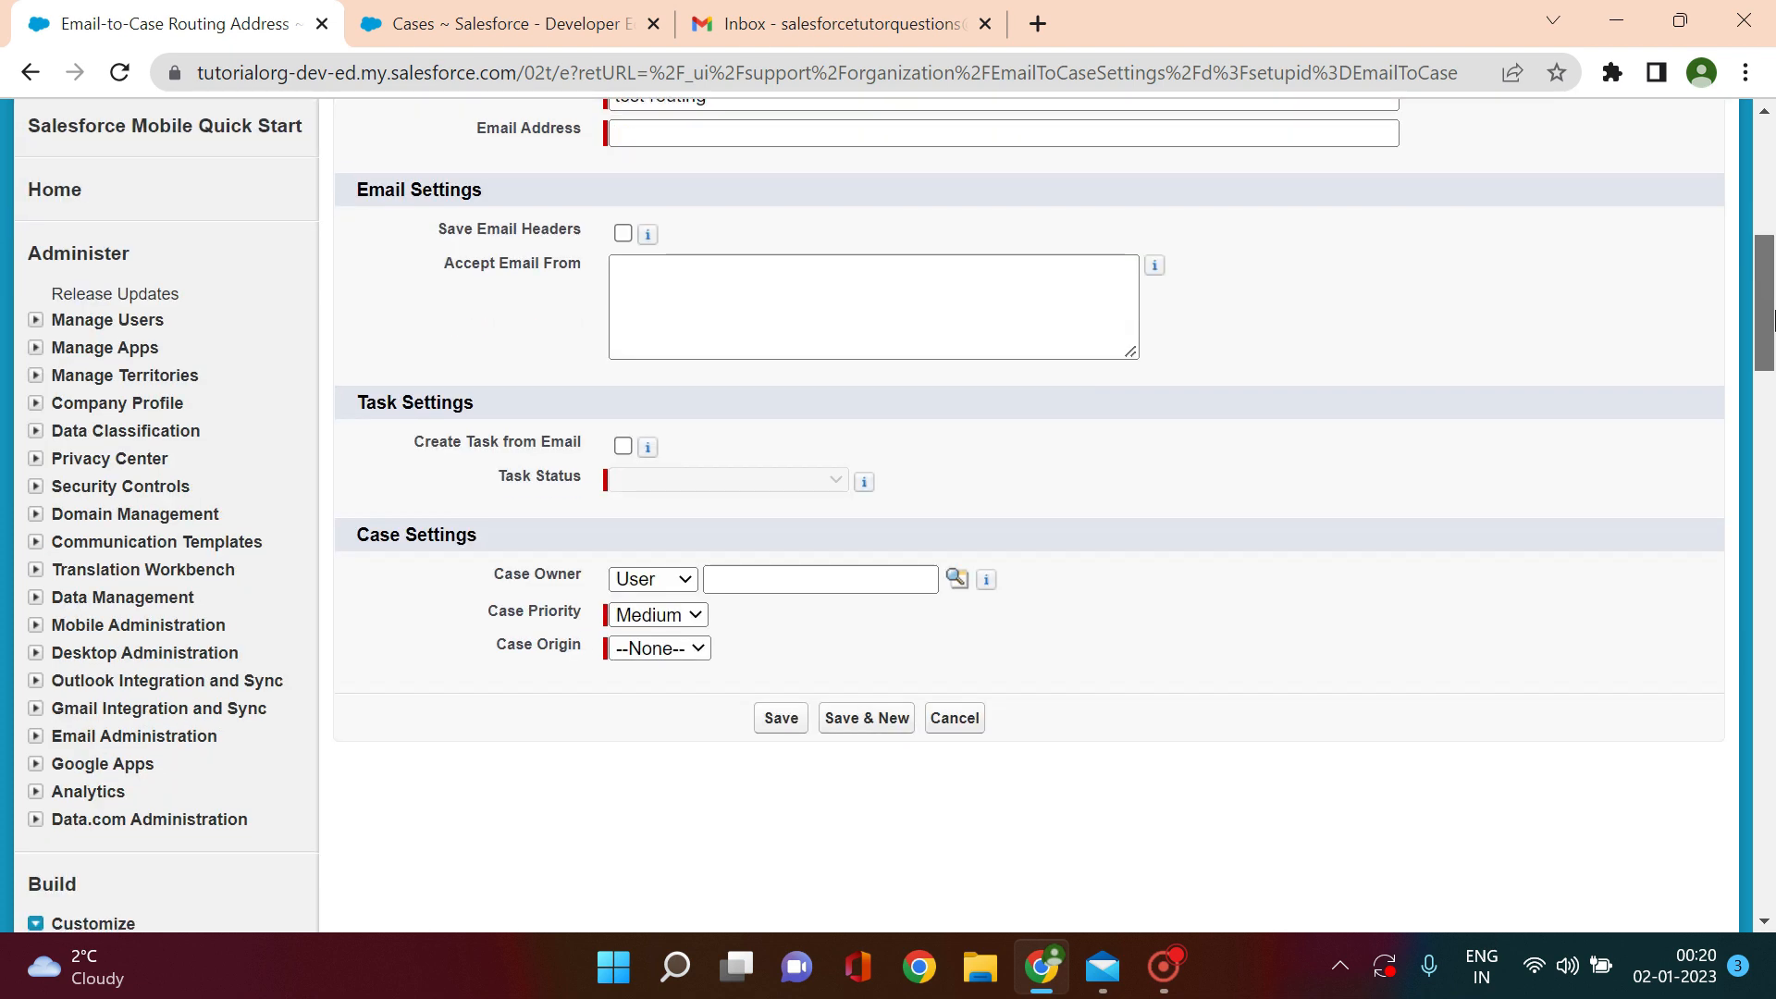
{"action": "left_click", "coordinate": [662, 648]}
{"action": "left_click", "coordinate": [640, 718]}
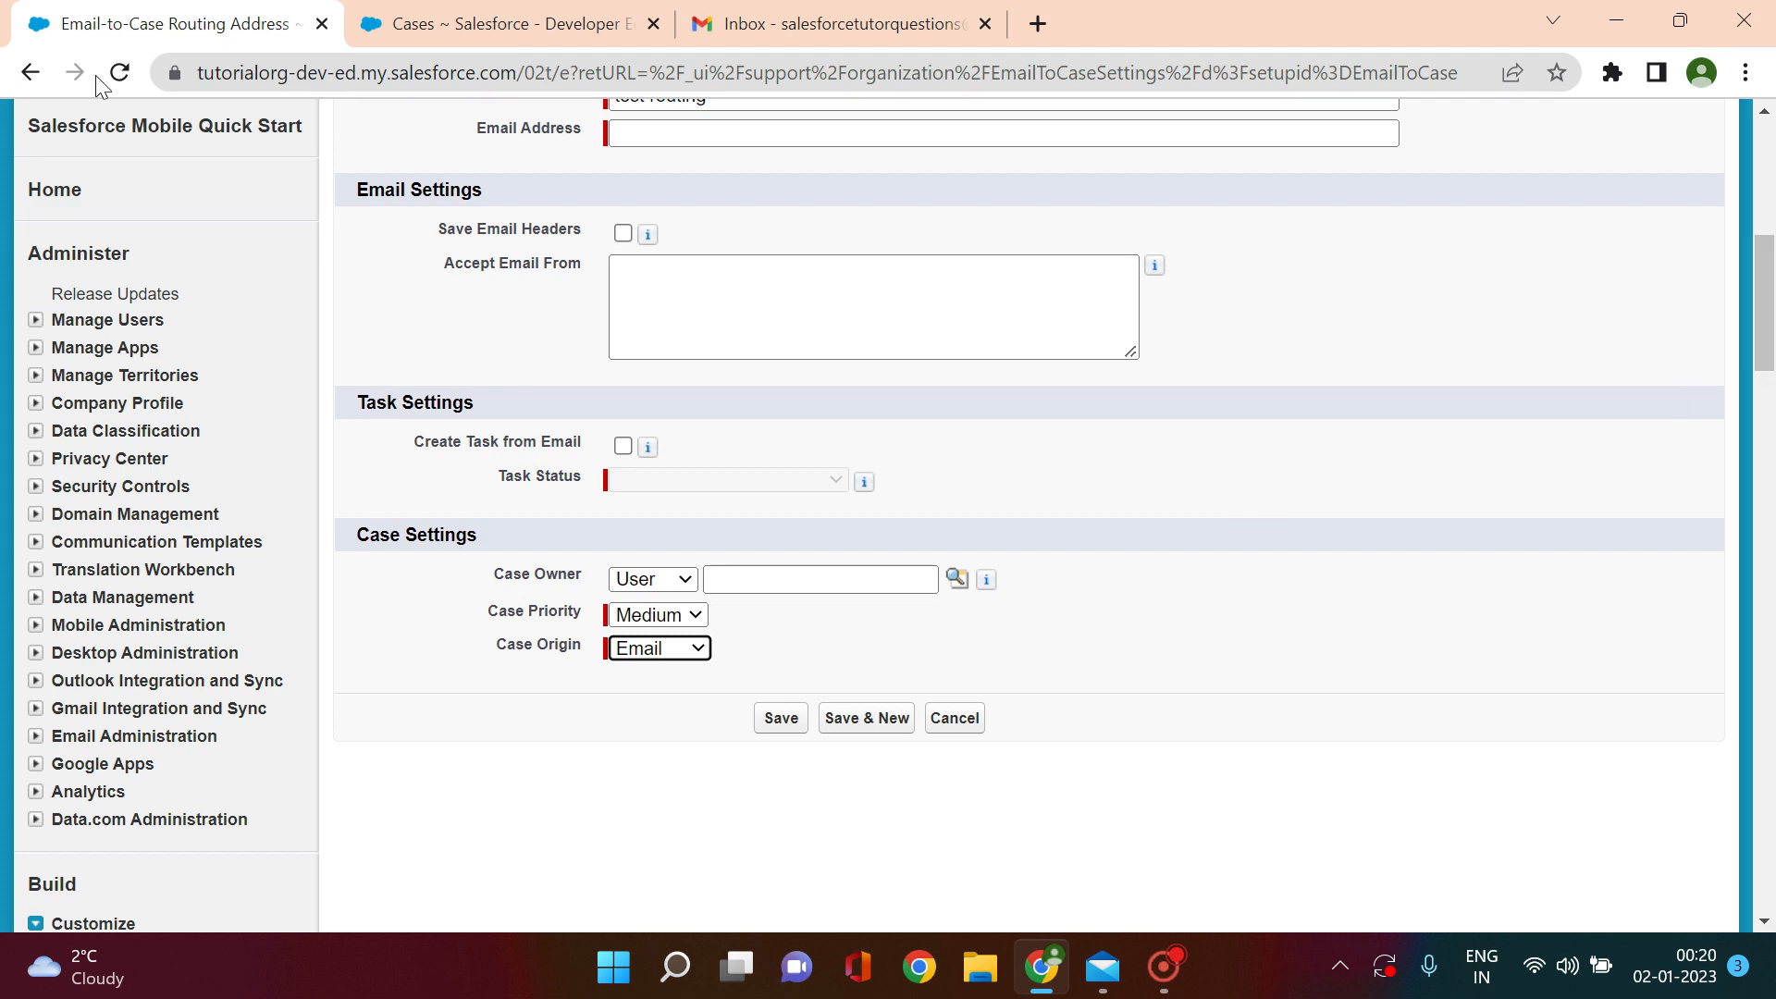
Step: Abandon the new routing address and open the 'Test Email to case address' details
{"action": "left_click", "coordinate": [26, 79]}
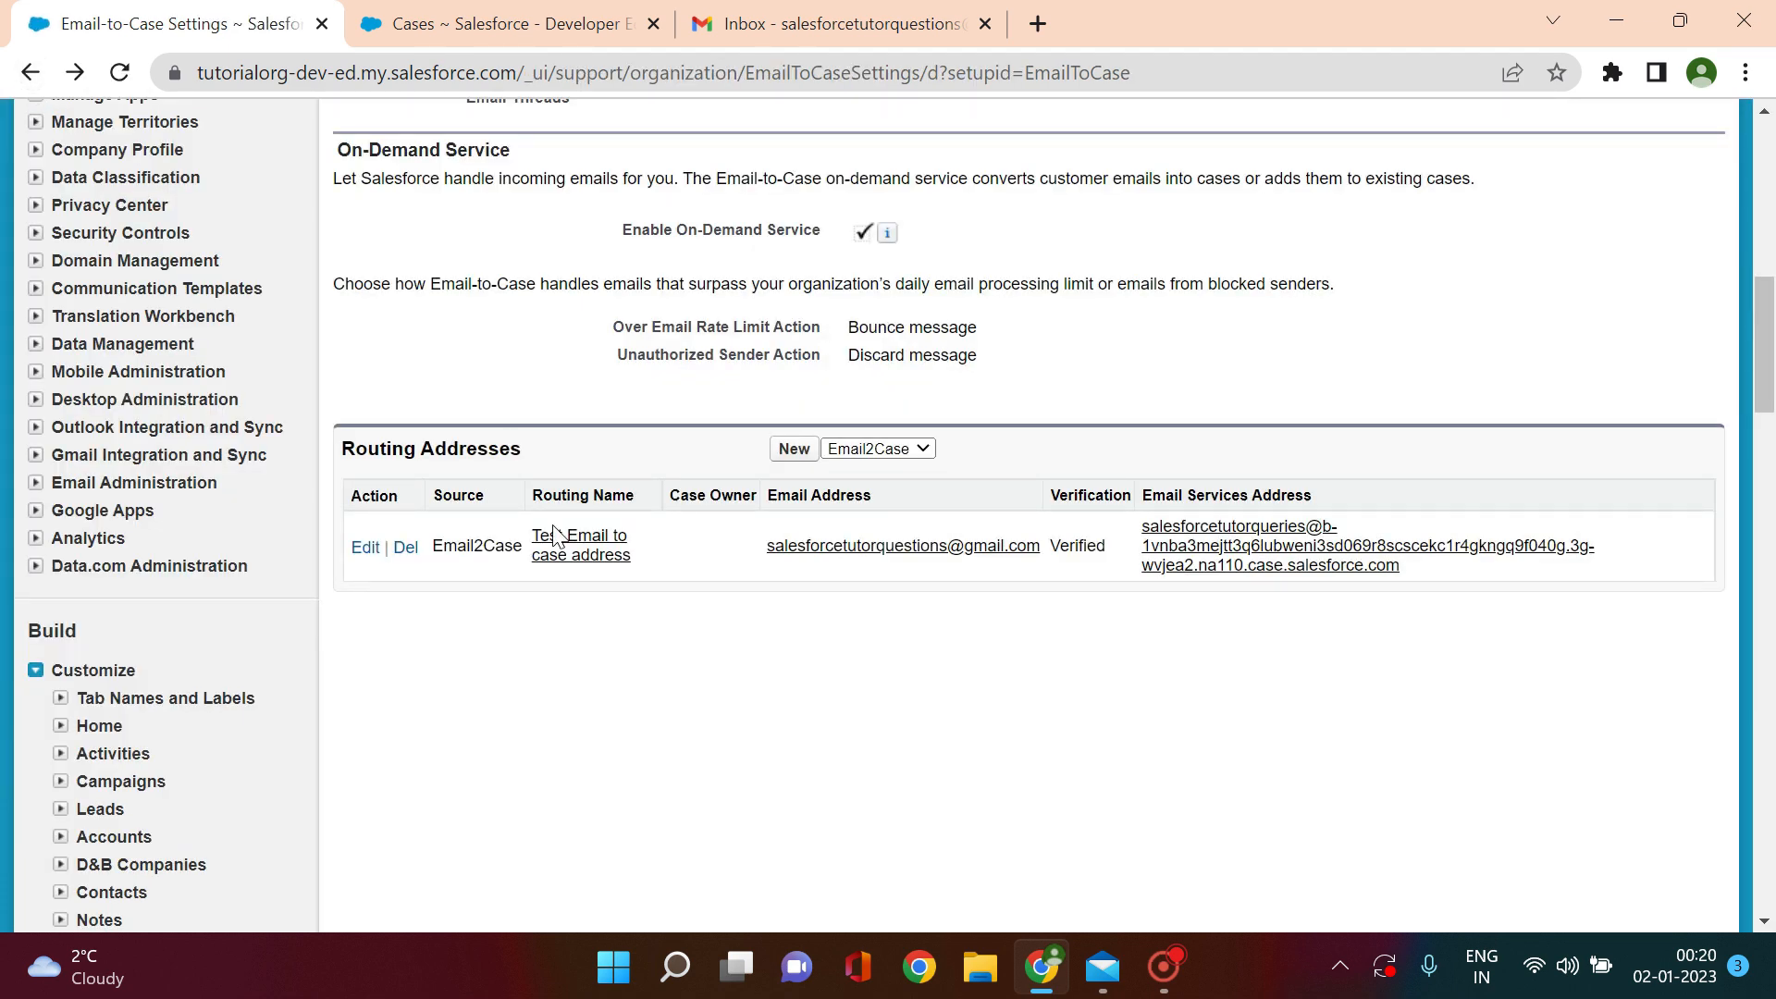
{"action": "left_click", "coordinate": [592, 554]}
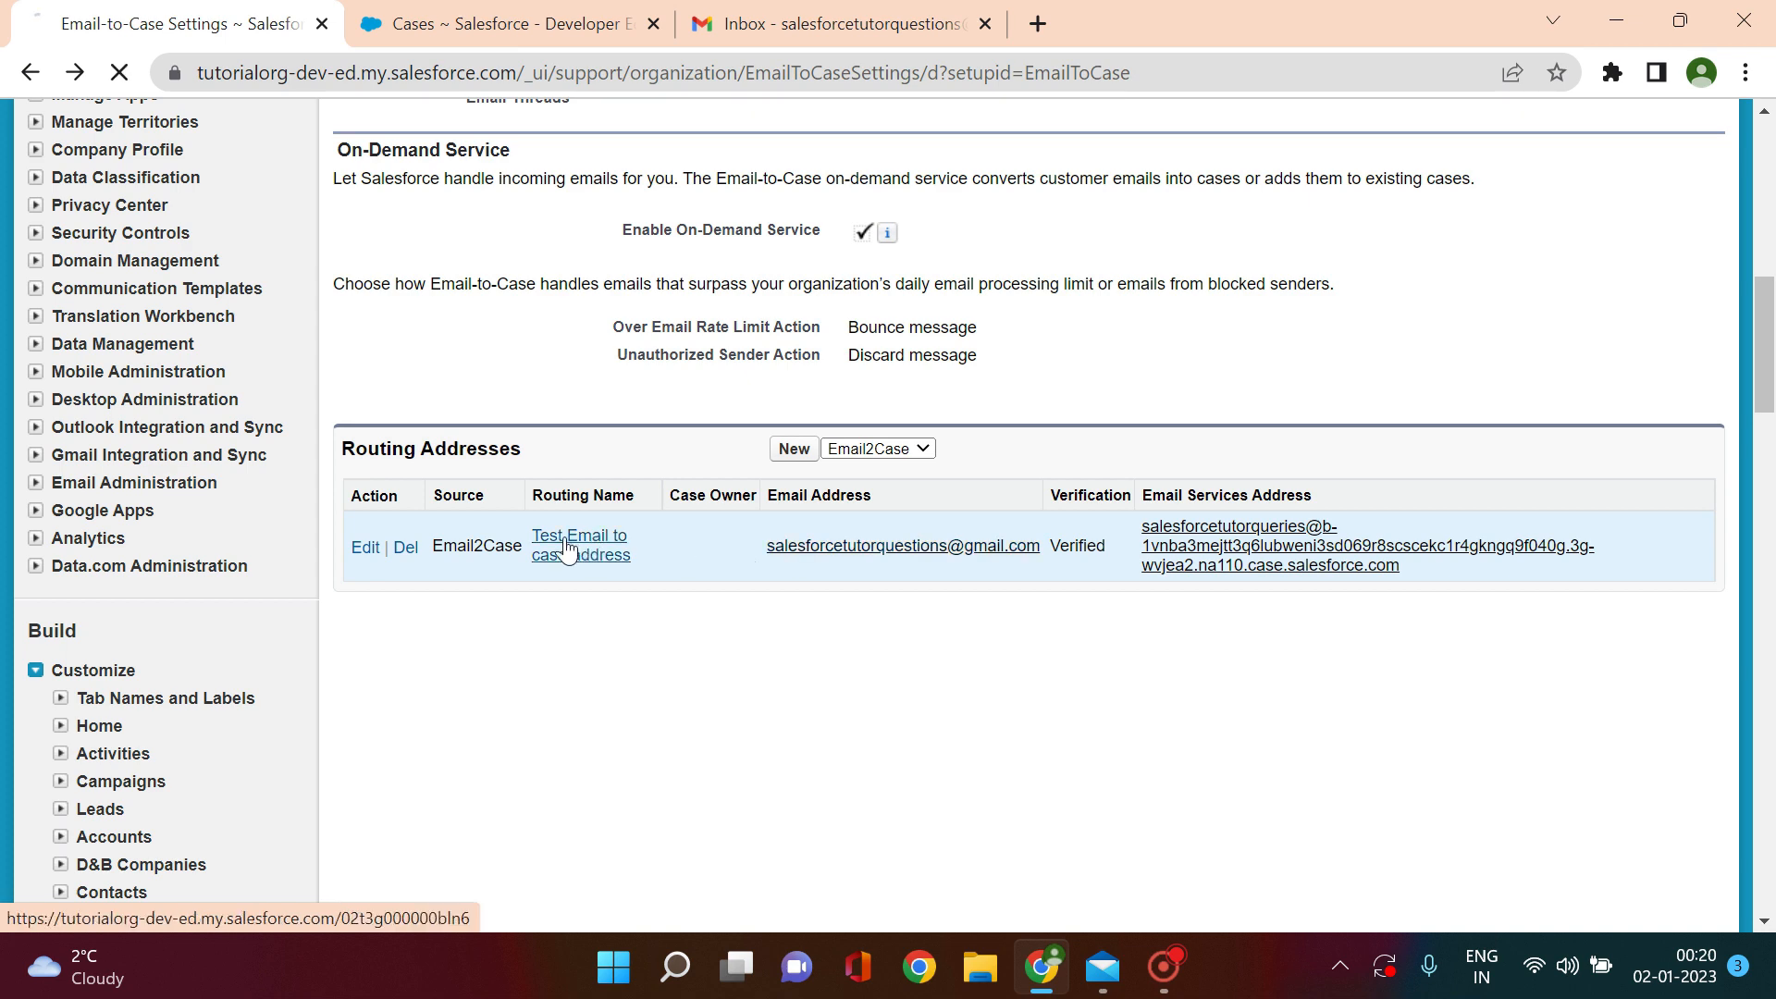
{"action": "left_click_drag", "start_coordinate": [1767, 189], "coordinate": [1771, 277]}
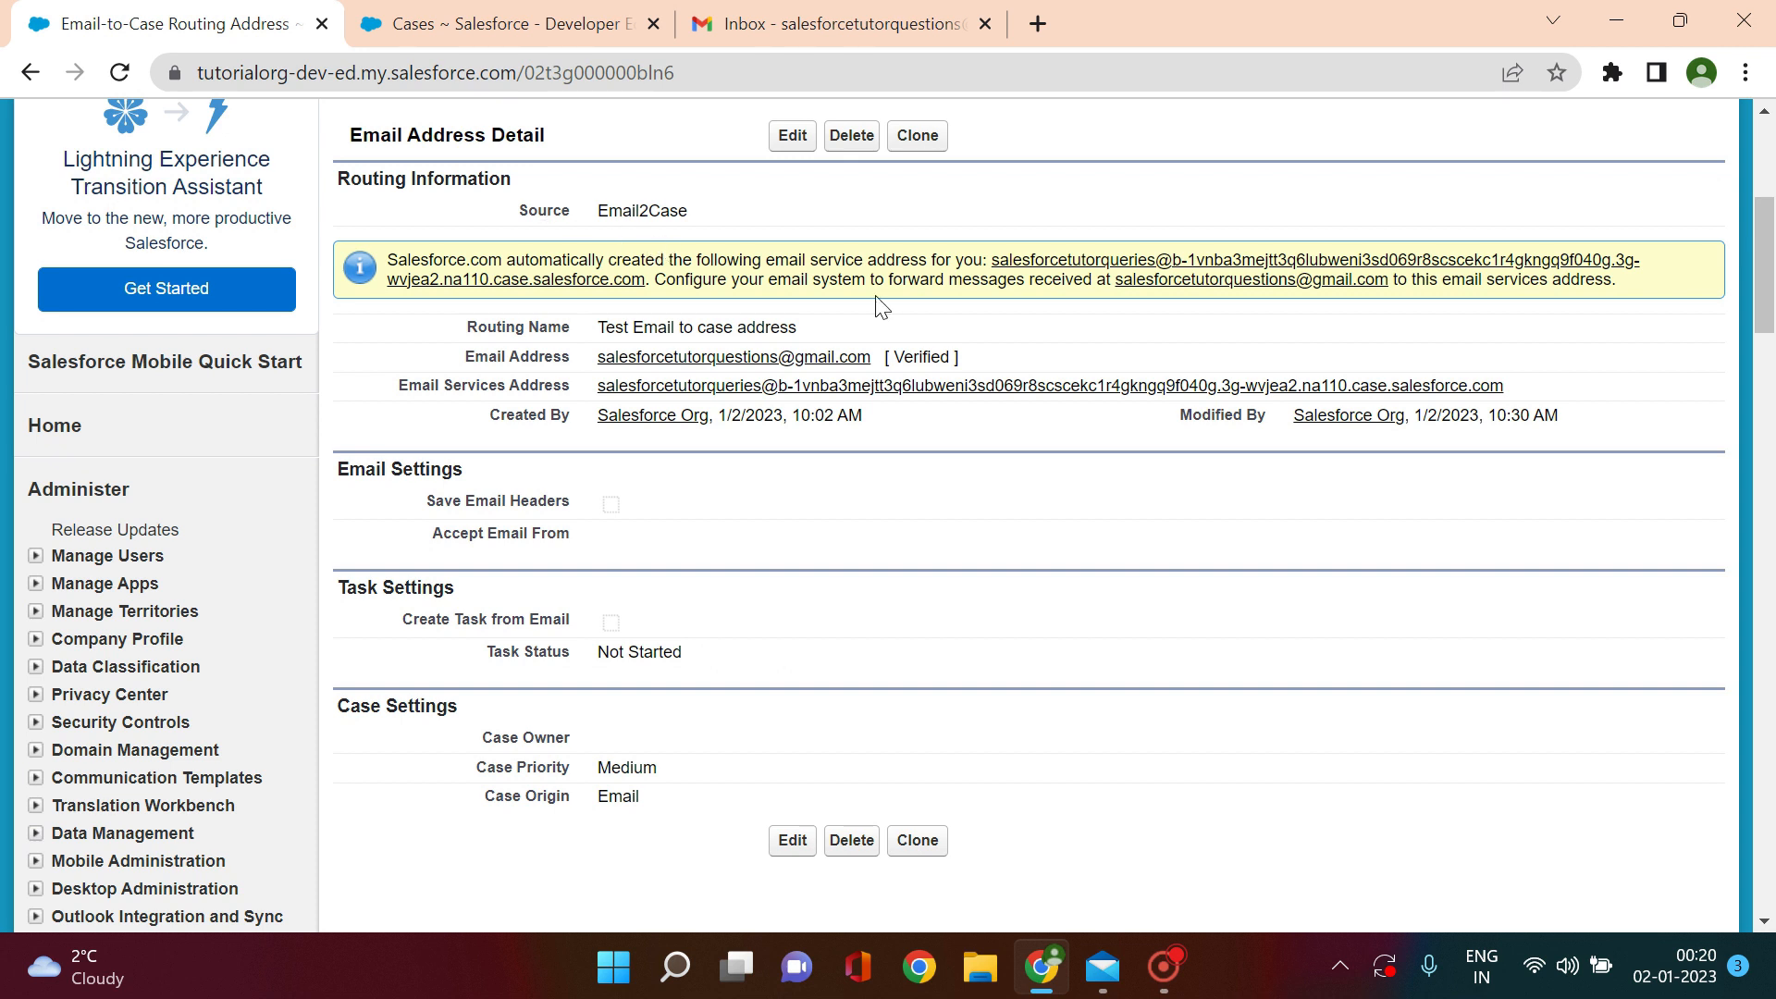
Step: Select the full Email Services Address text
{"action": "left_click_drag", "start_coordinate": [400, 389], "coordinate": [570, 389]}
{"action": "left_click_drag", "start_coordinate": [1516, 400], "coordinate": [596, 388]}
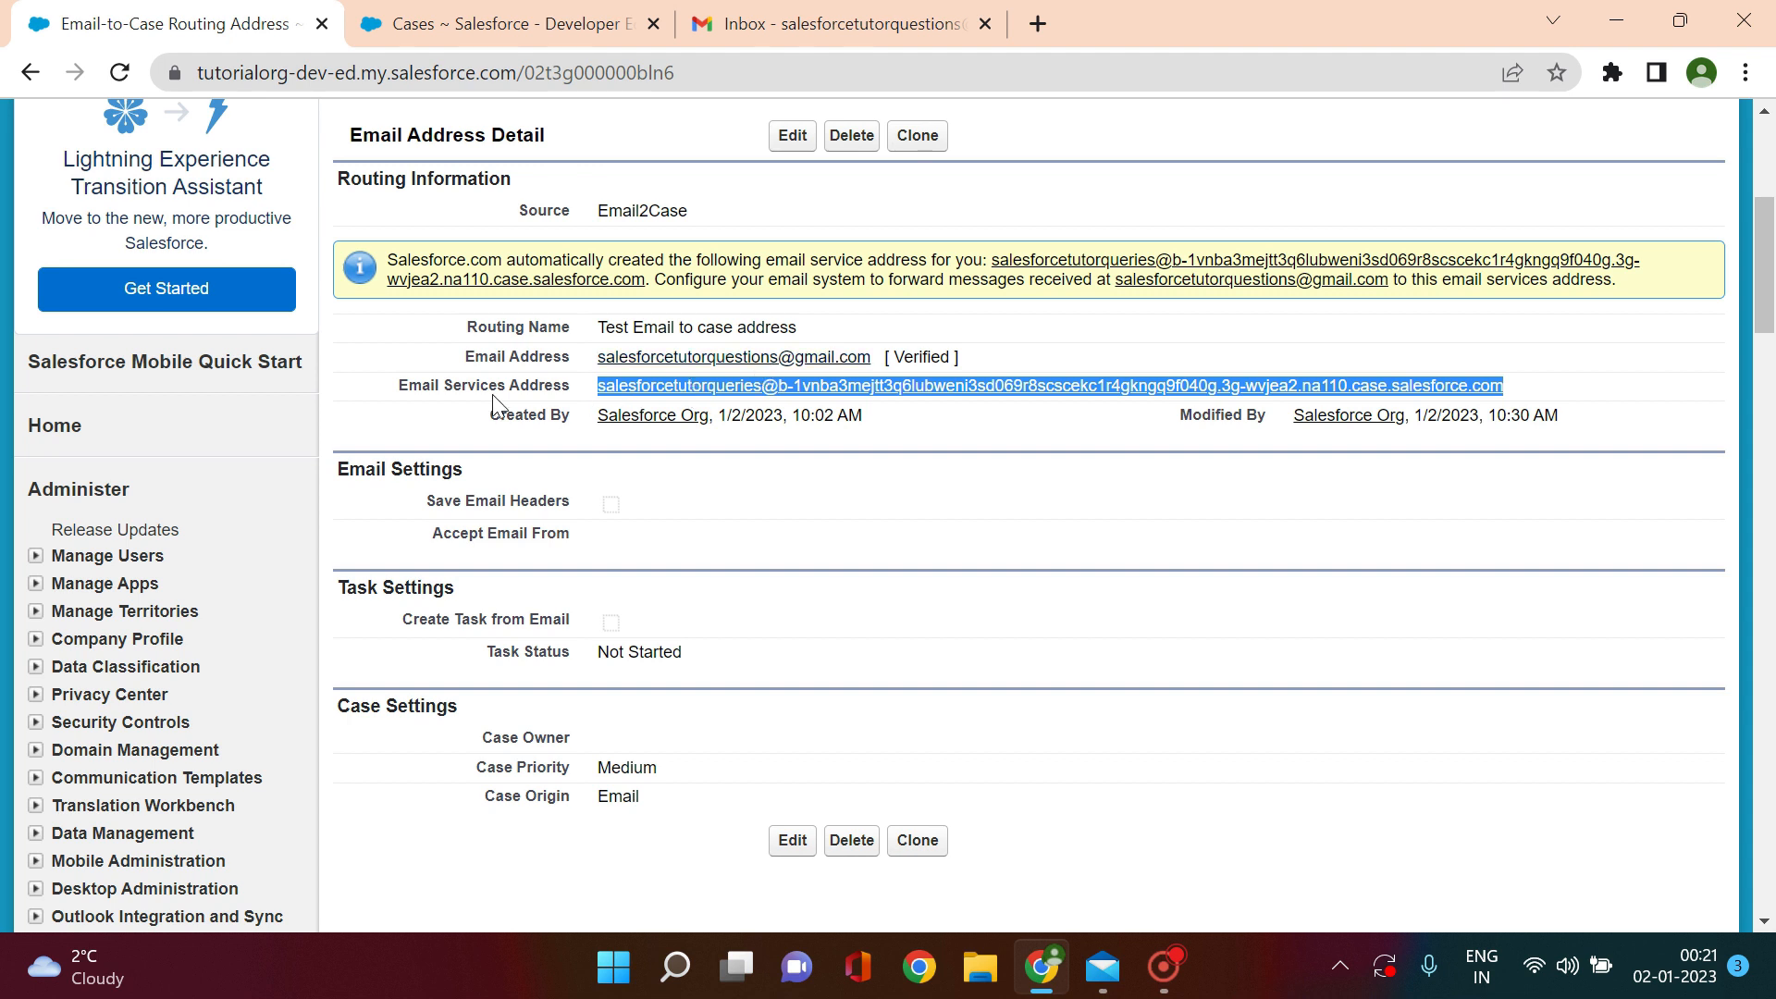
{"action": "left_click", "coordinate": [1534, 396]}
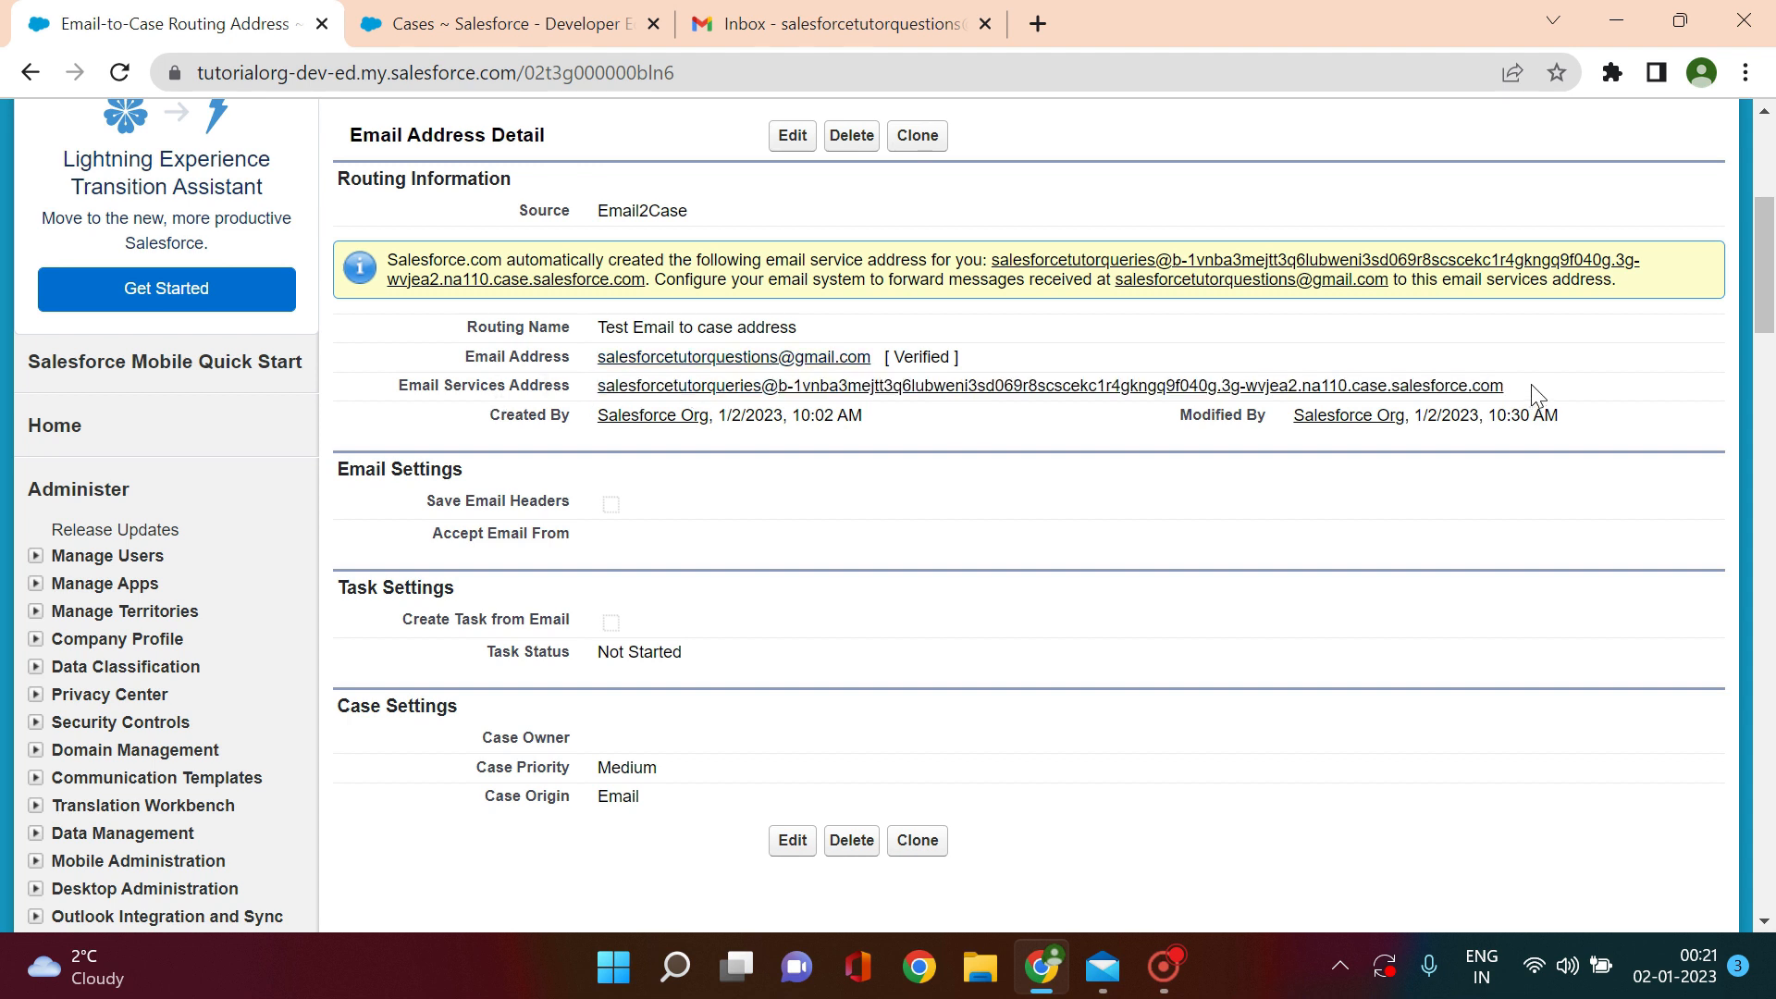
{"action": "left_click_drag", "start_coordinate": [1535, 396], "coordinate": [593, 385]}
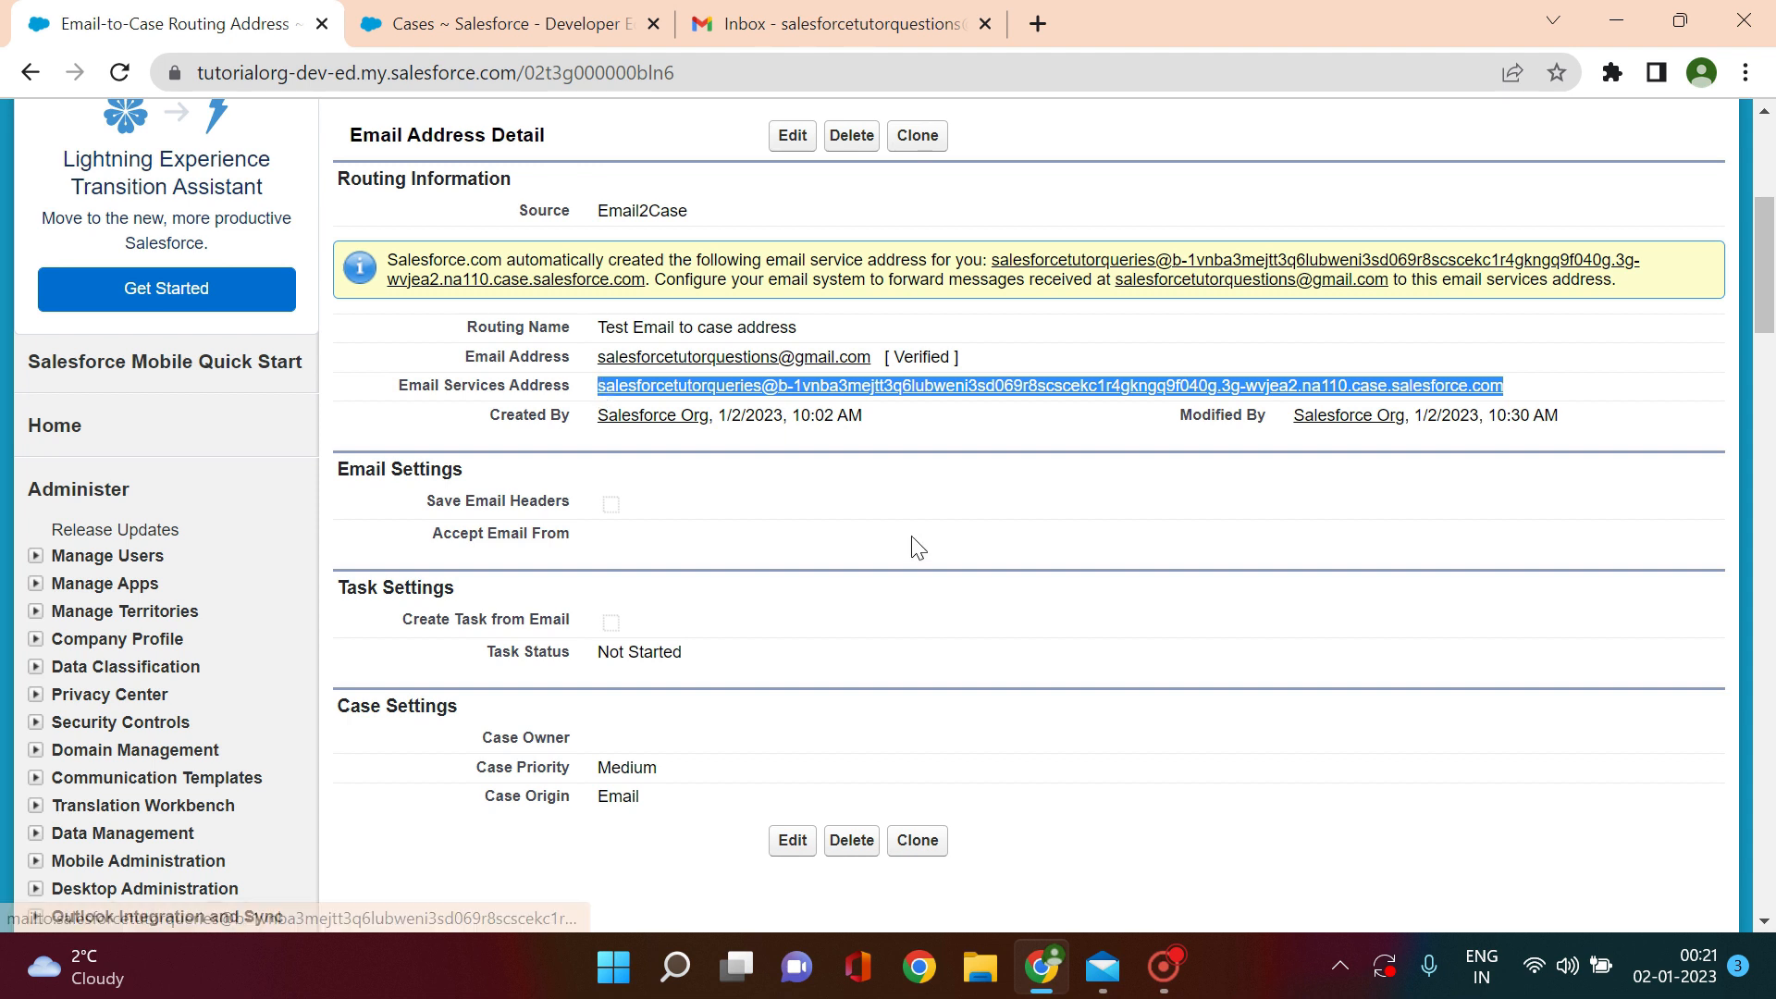
{"action": "left_click", "coordinate": [1531, 396]}
{"action": "left_click_drag", "start_coordinate": [1530, 395], "coordinate": [599, 386]}
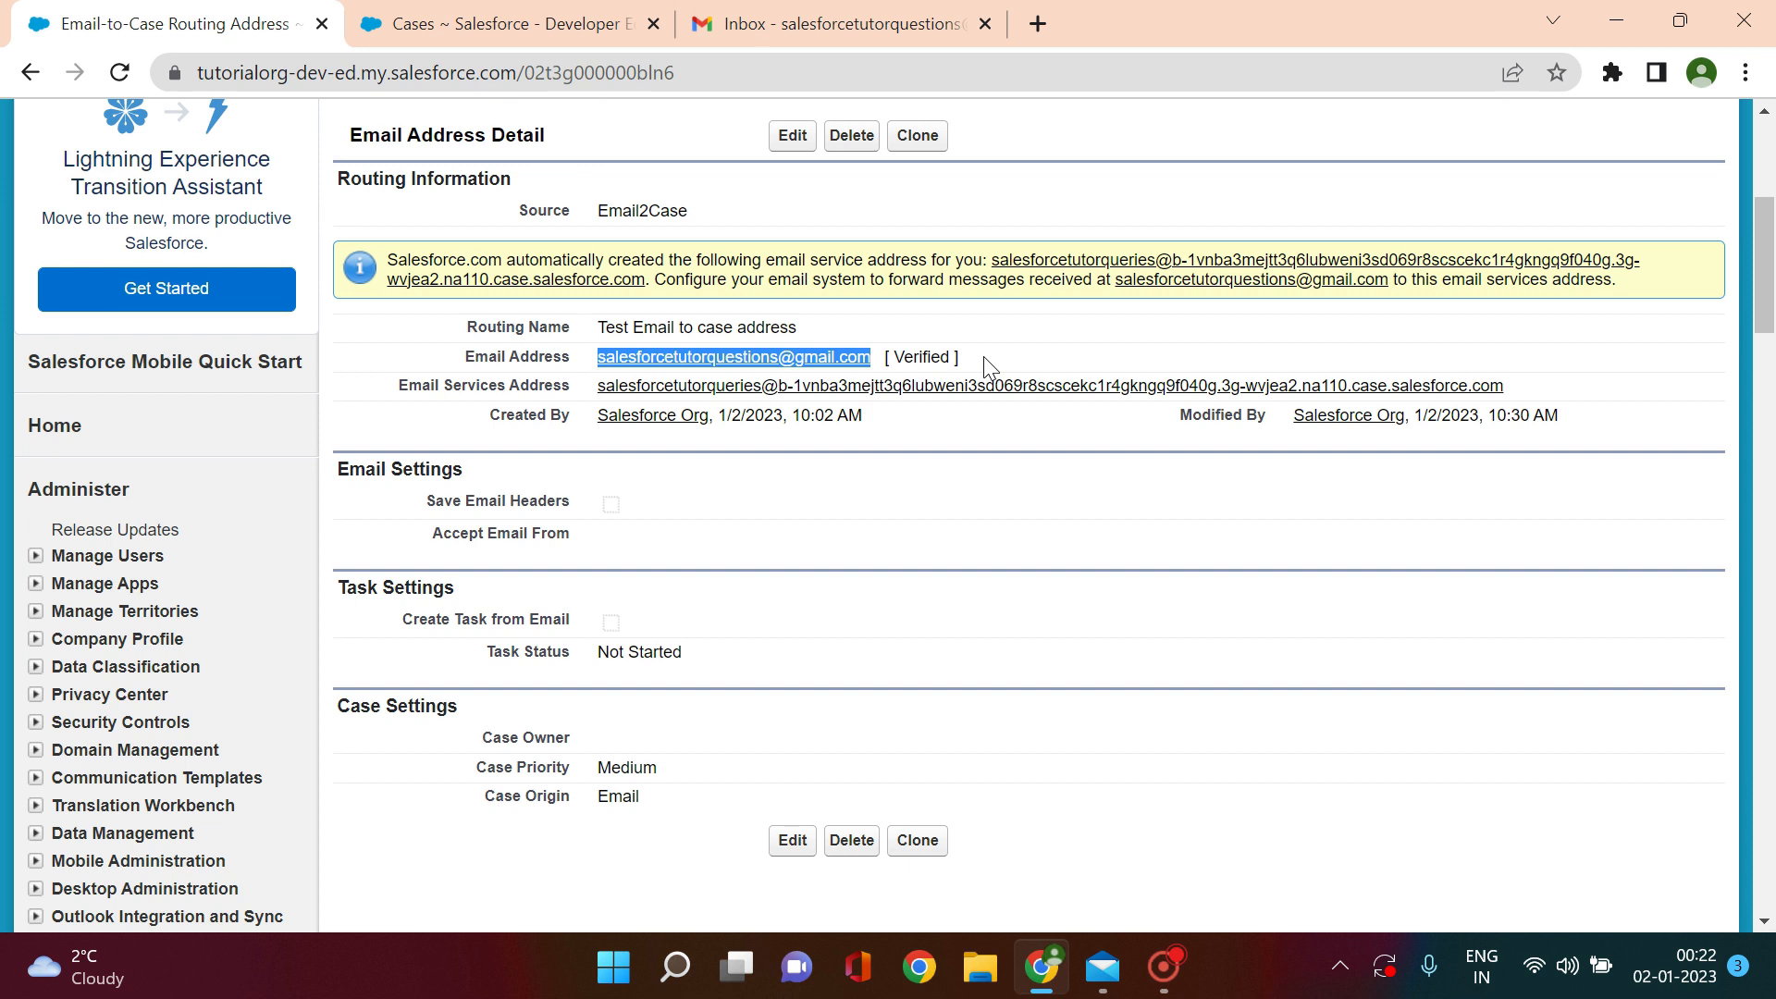
Step: In the Gmail inbox, go from quick settings to See all settings
{"action": "left_click", "coordinate": [812, 25]}
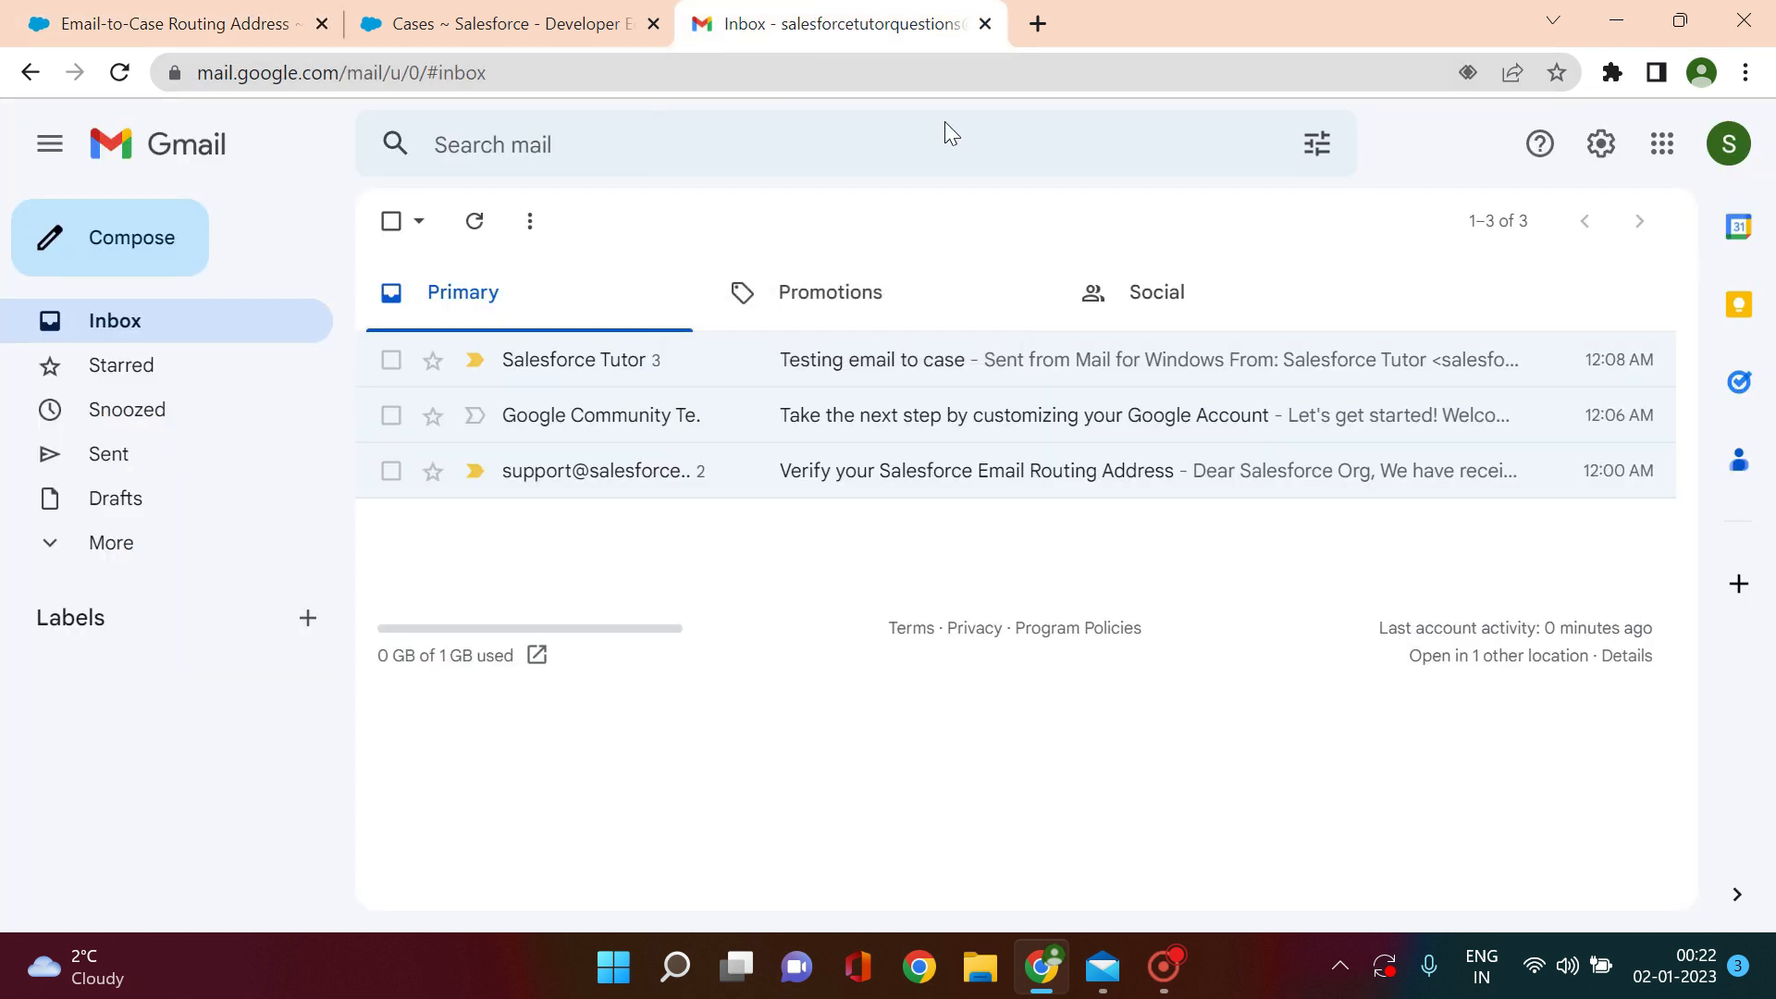
{"action": "left_click", "coordinate": [1600, 146]}
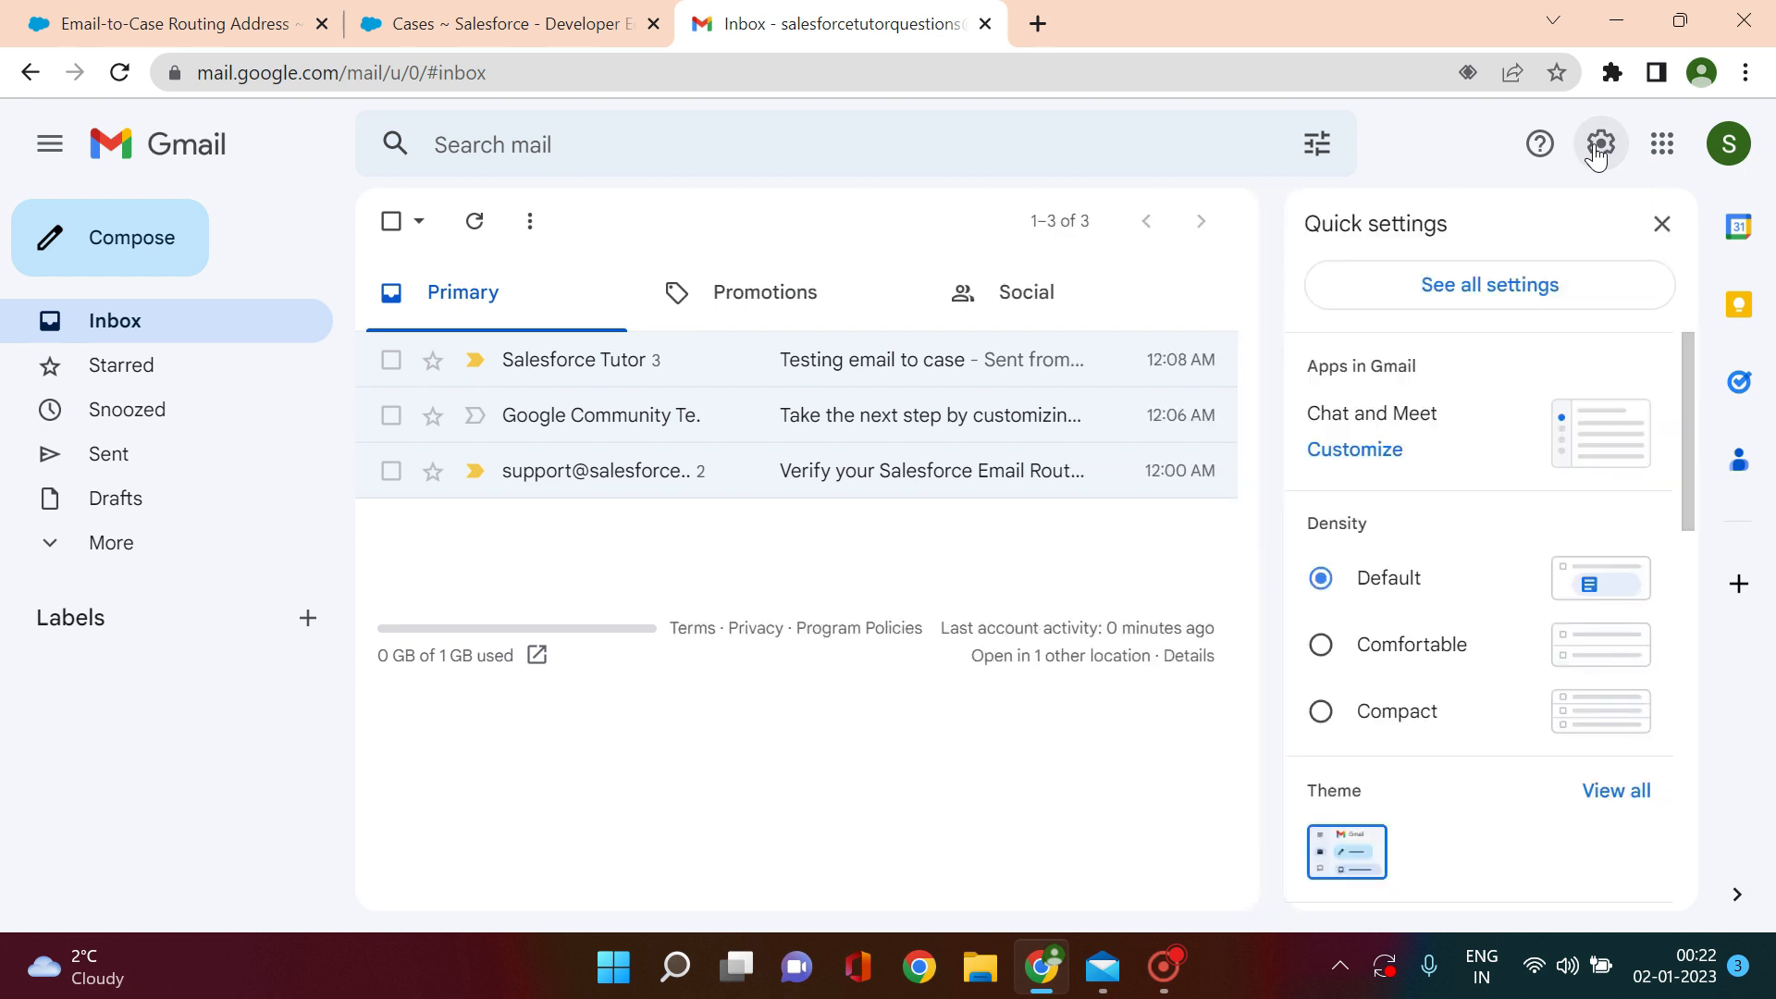
{"action": "left_click", "coordinate": [1495, 288]}
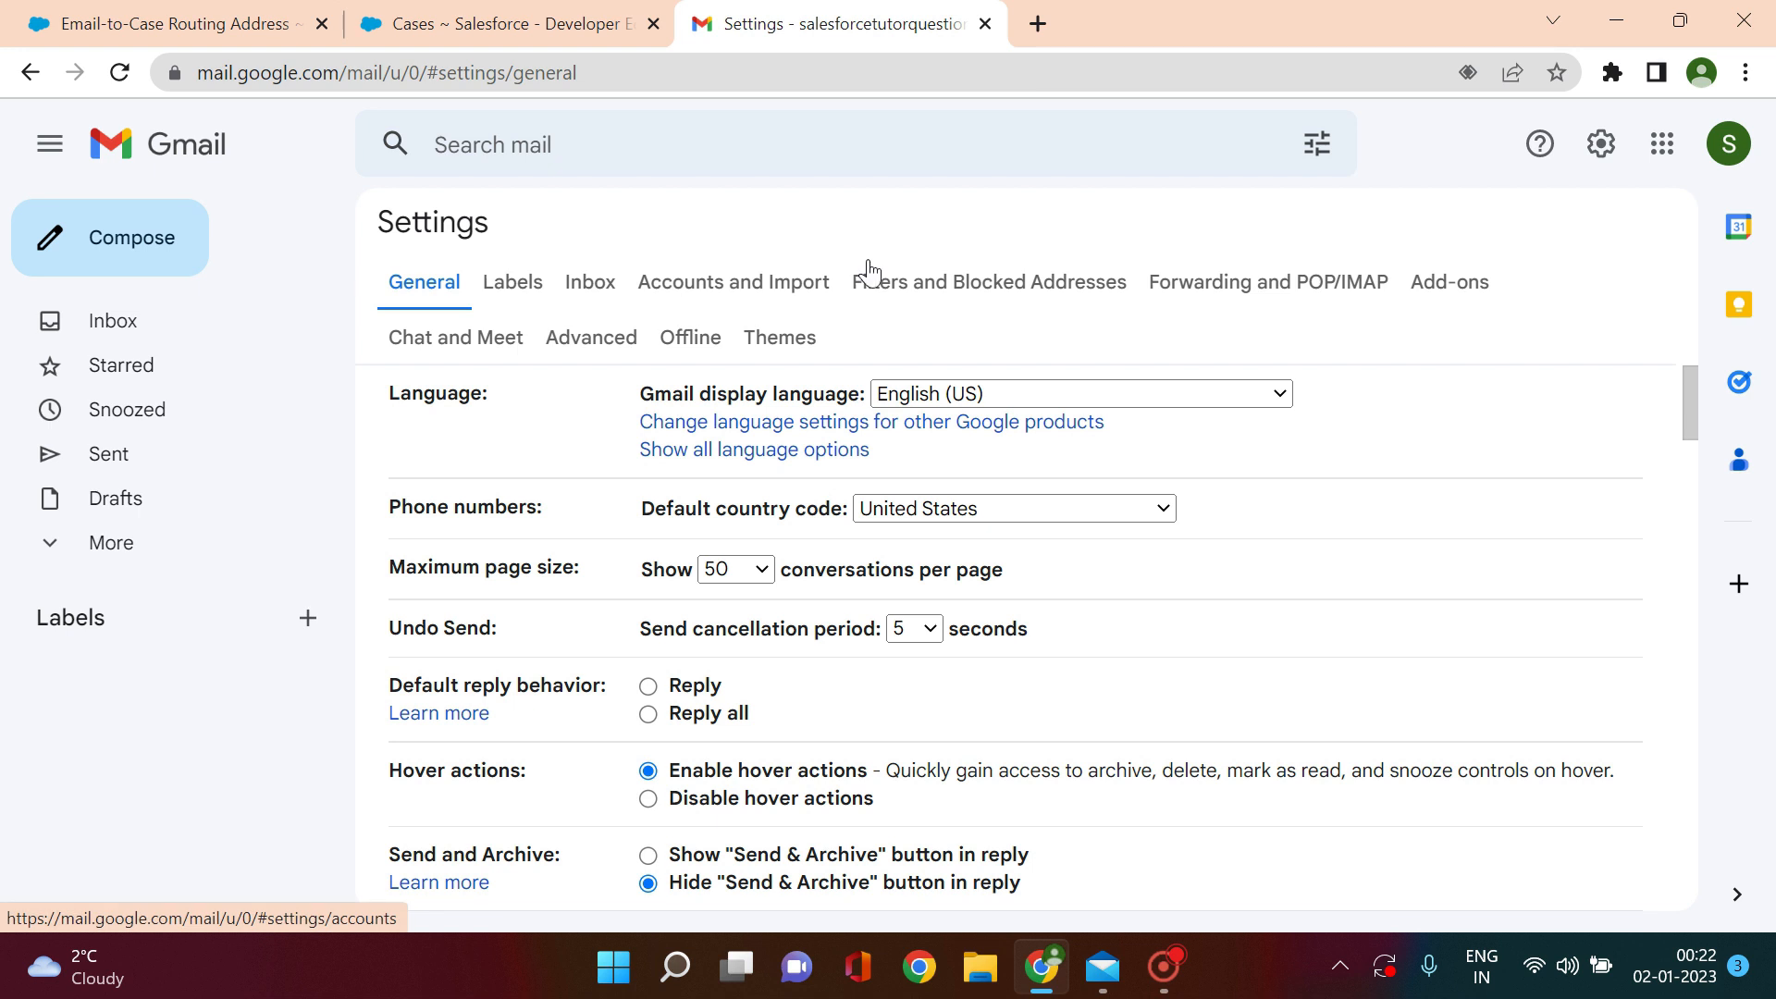
Step: In Forwarding and POP/IMAP, start adding a forwarding address
{"action": "left_click", "coordinate": [1254, 286]}
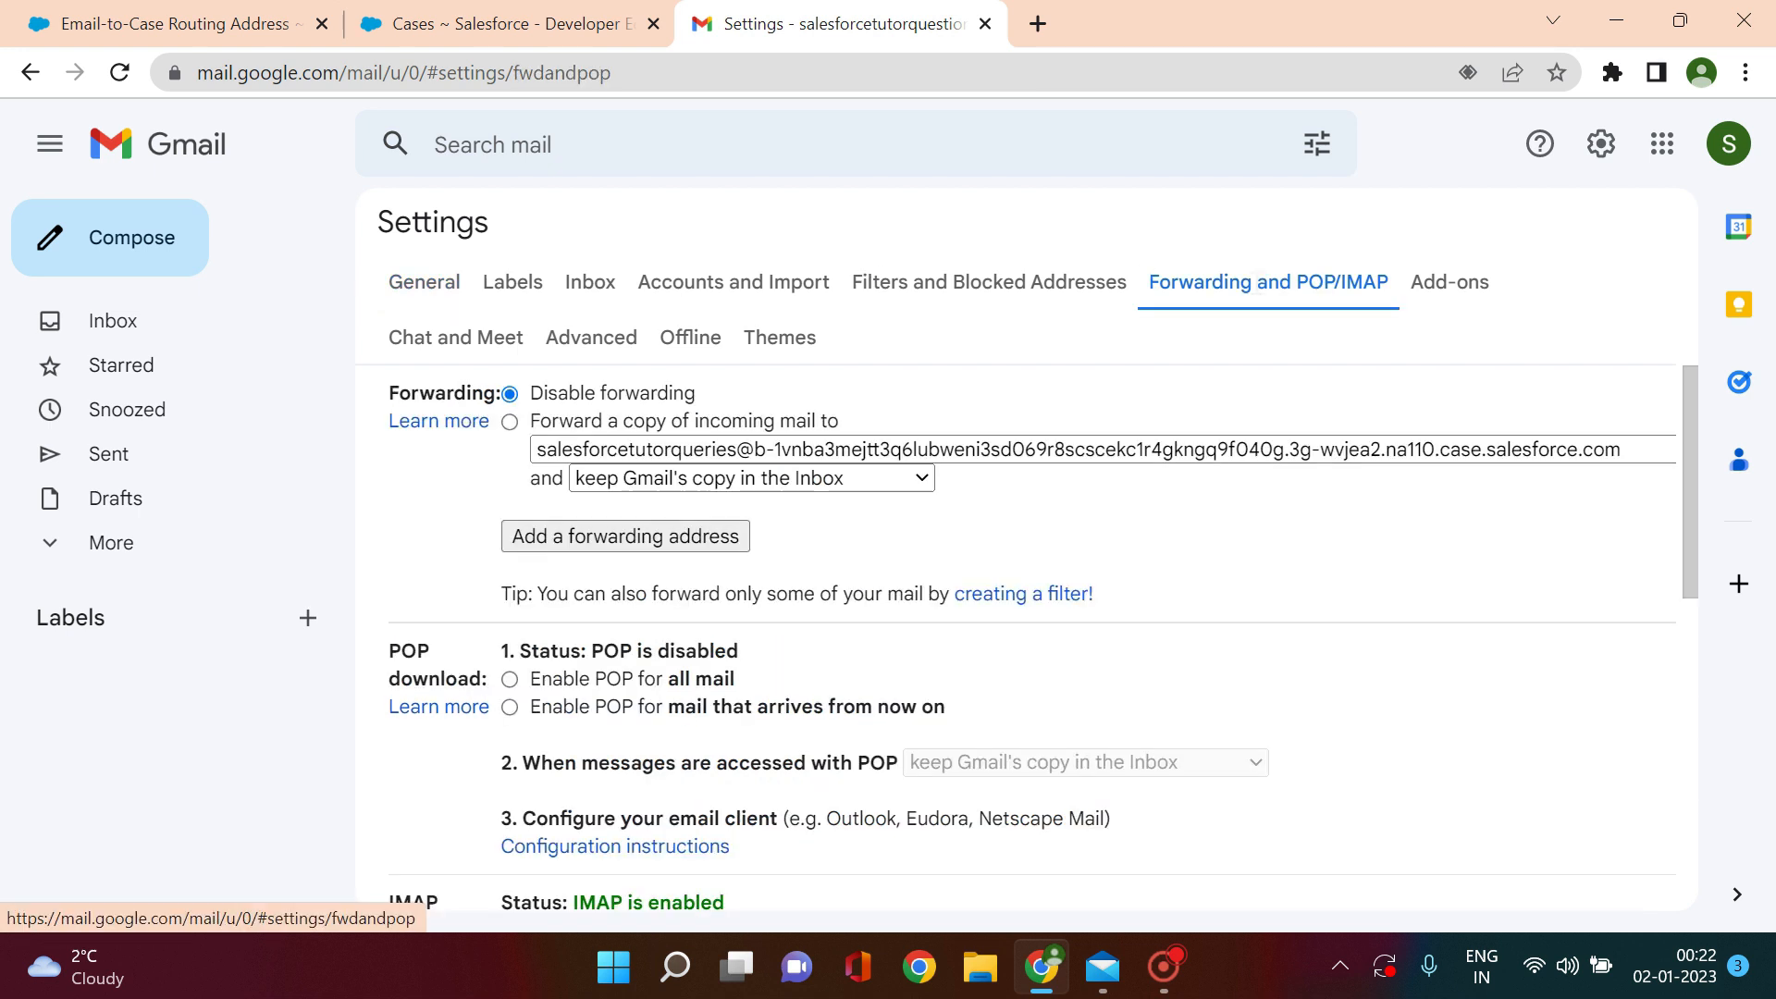
{"action": "mouse_move", "coordinate": [1689, 403]}
{"action": "left_mouse_down"}
{"action": "mouse_move", "coordinate": [1683, 429]}
{"action": "mouse_move", "coordinate": [1687, 409]}
{"action": "left_mouse_up"}
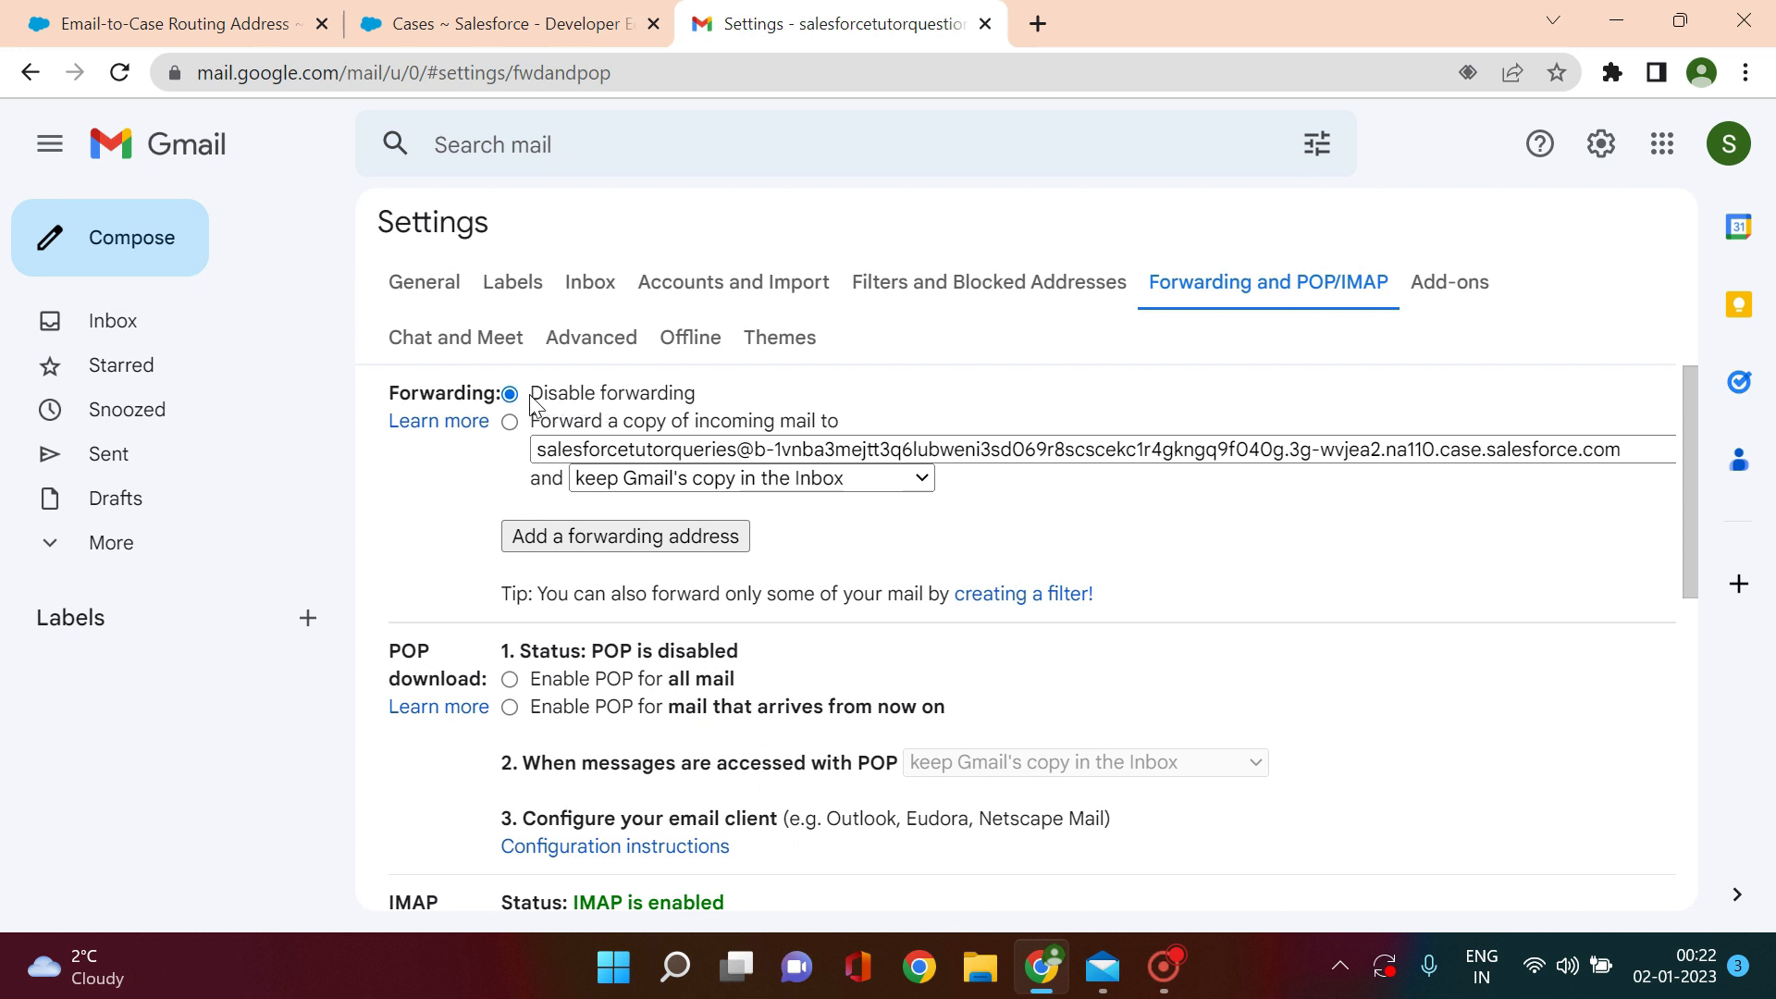
{"action": "left_click", "coordinate": [549, 544]}
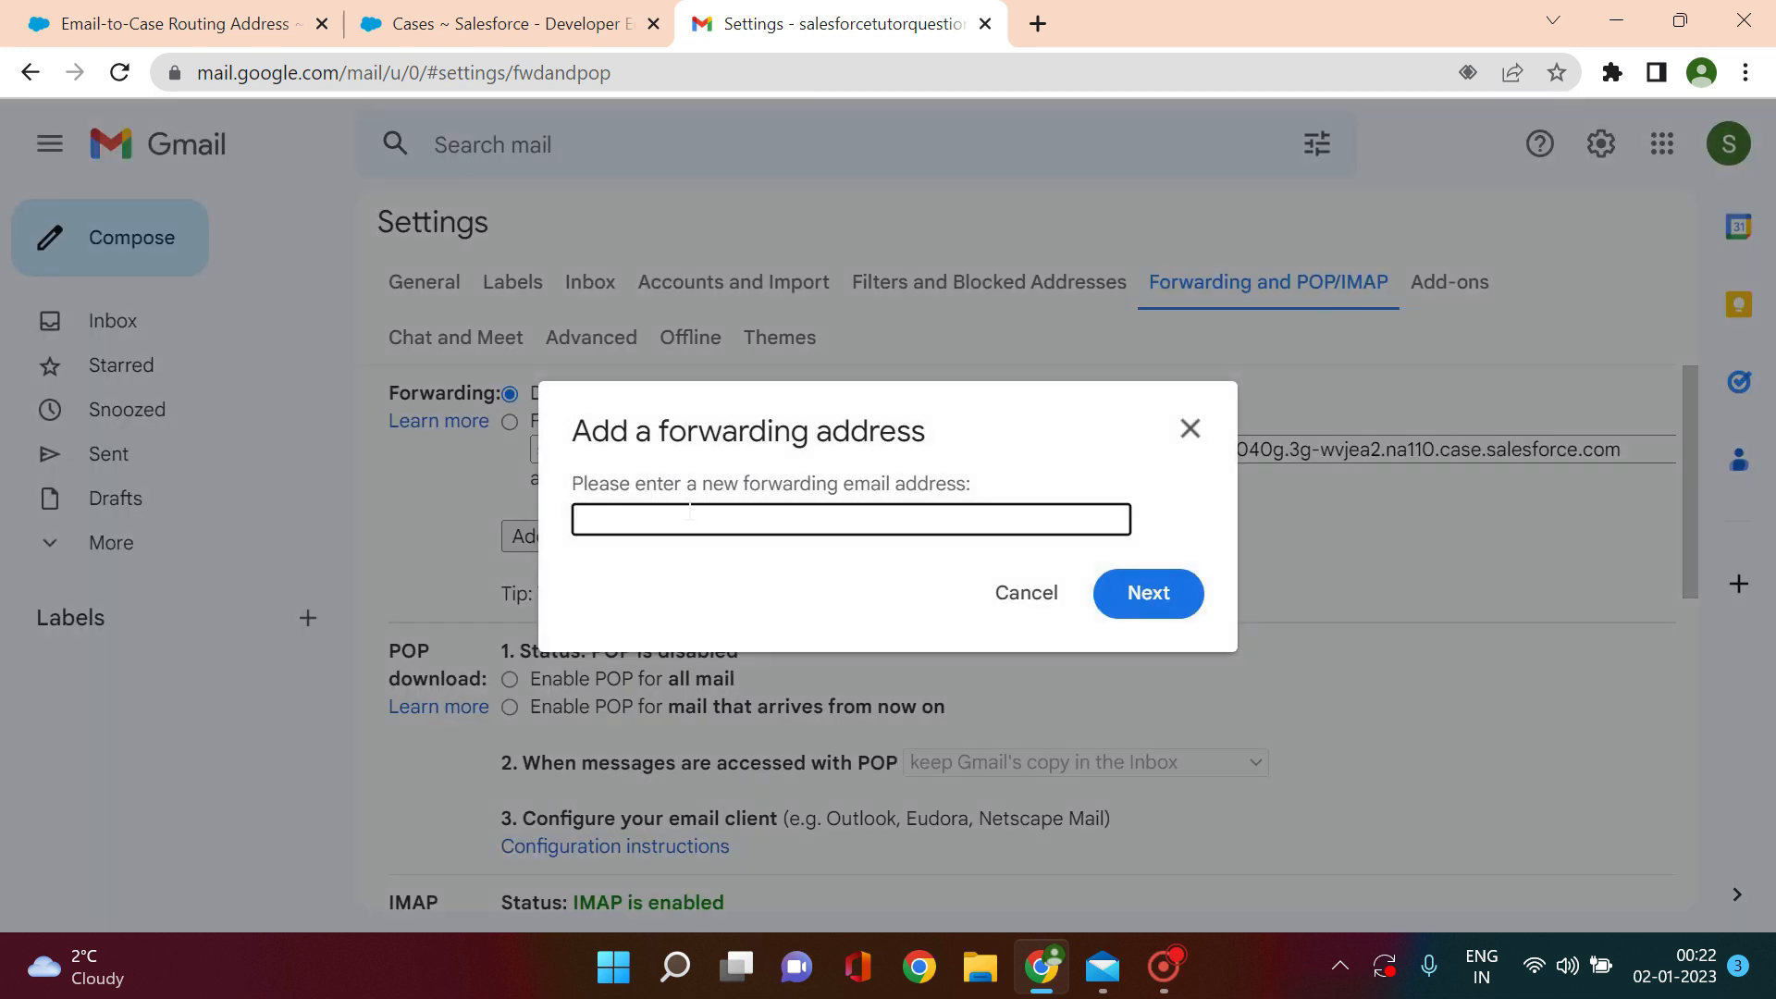
Step: Copy the Email Services Address from Salesforce, then return to Gmail's dialog
{"action": "left_click", "coordinate": [505, 23]}
{"action": "left_click", "coordinate": [176, 23]}
{"action": "left_click_drag", "start_coordinate": [1503, 385], "coordinate": [599, 385]}
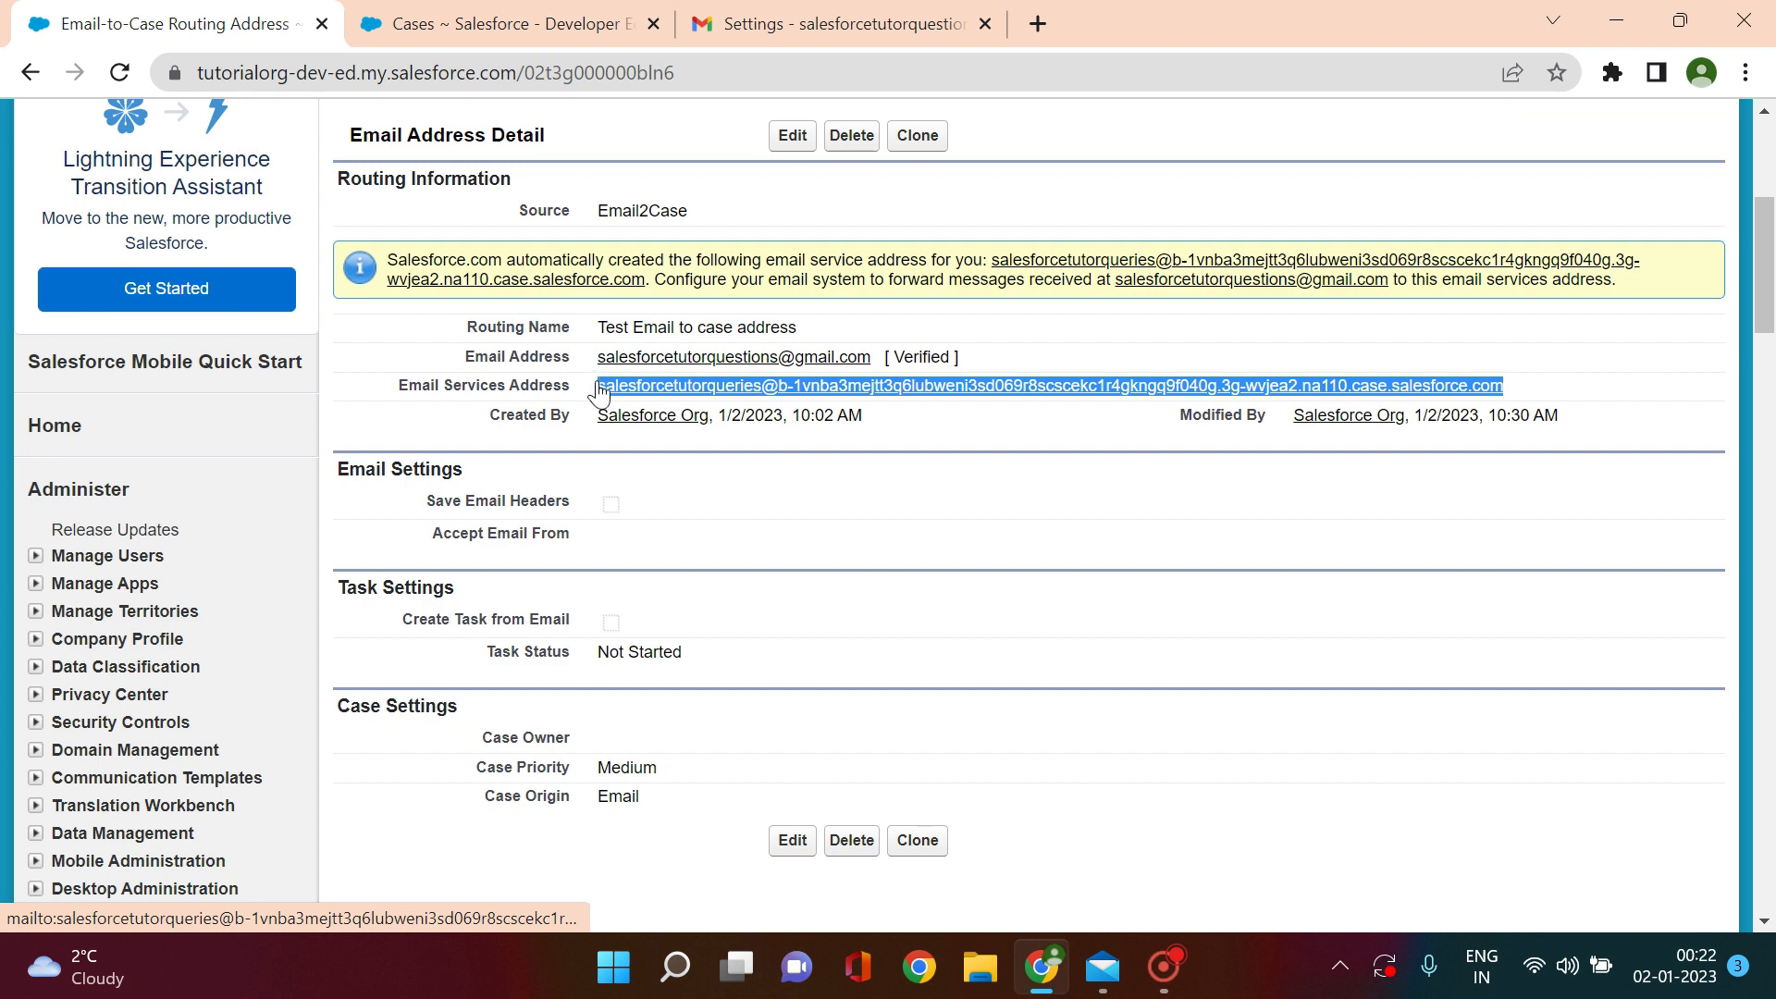
{"action": "left_click", "coordinate": [505, 23]}
{"action": "left_click", "coordinate": [791, 32]}
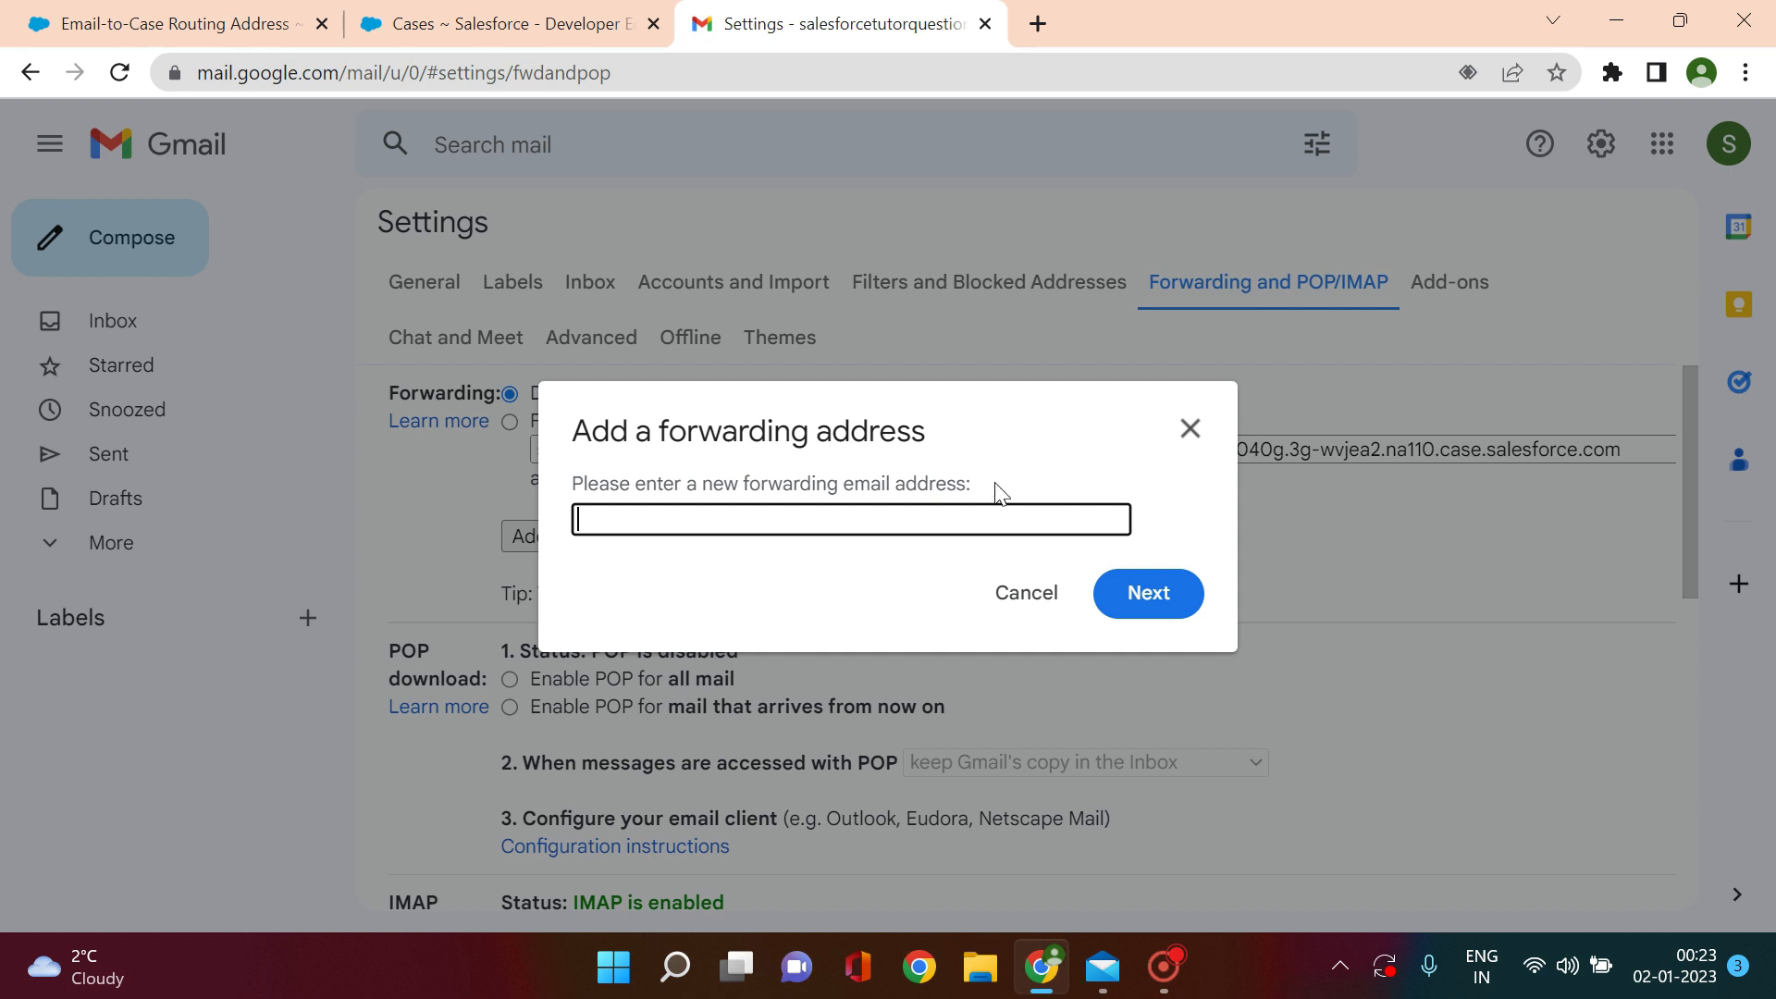
Step: Copy the forwarding confirmation code from case 00001027's title, then return to Gmail
{"action": "left_click", "coordinate": [550, 29]}
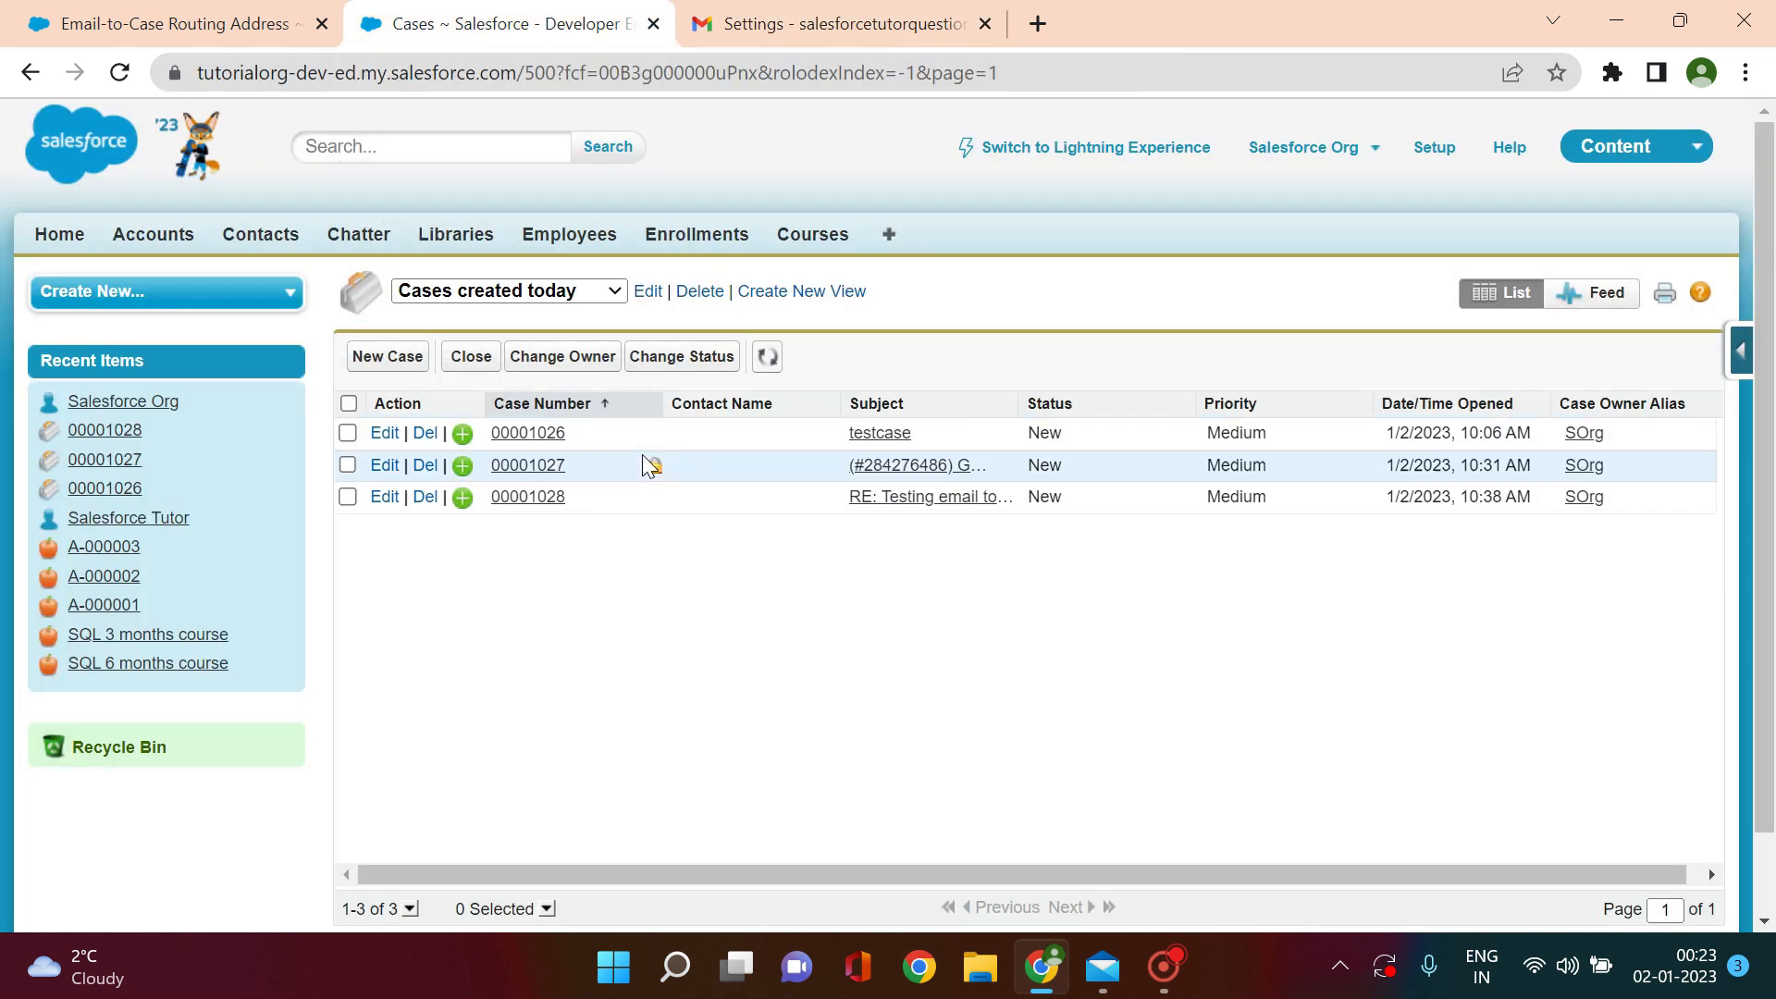
{"action": "left_click", "coordinate": [529, 467]}
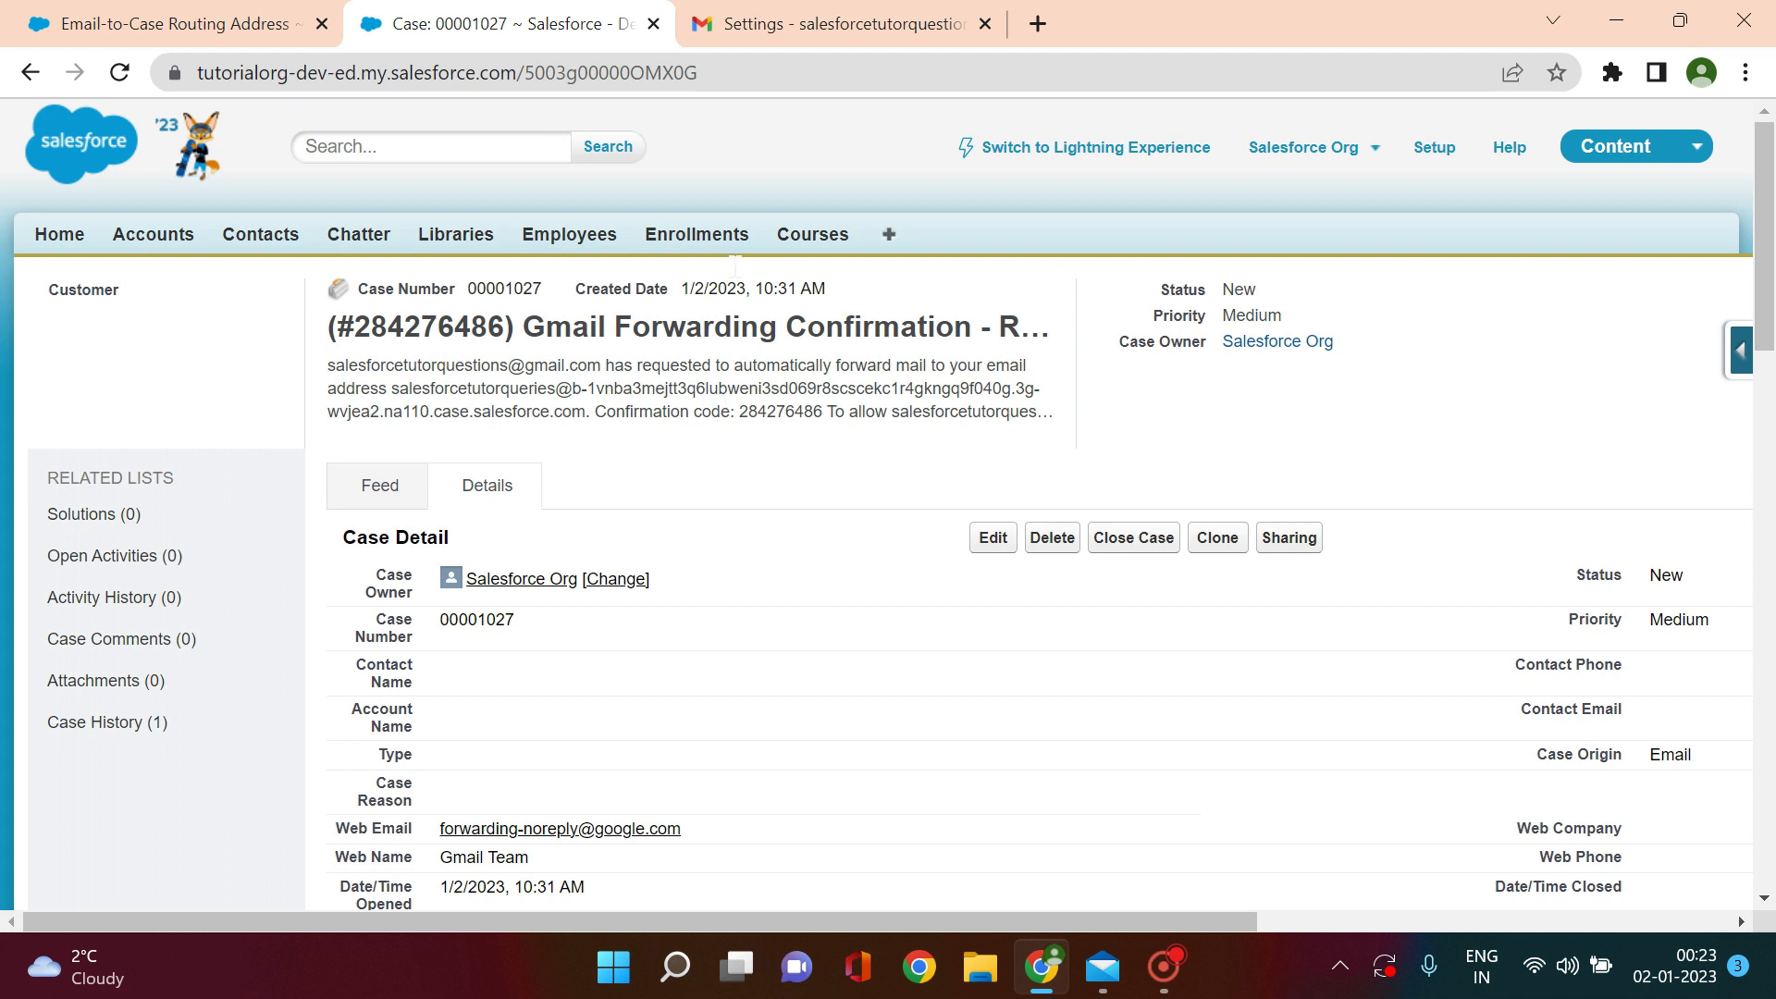
{"action": "left_click_drag", "start_coordinate": [501, 326], "coordinate": [356, 326]}
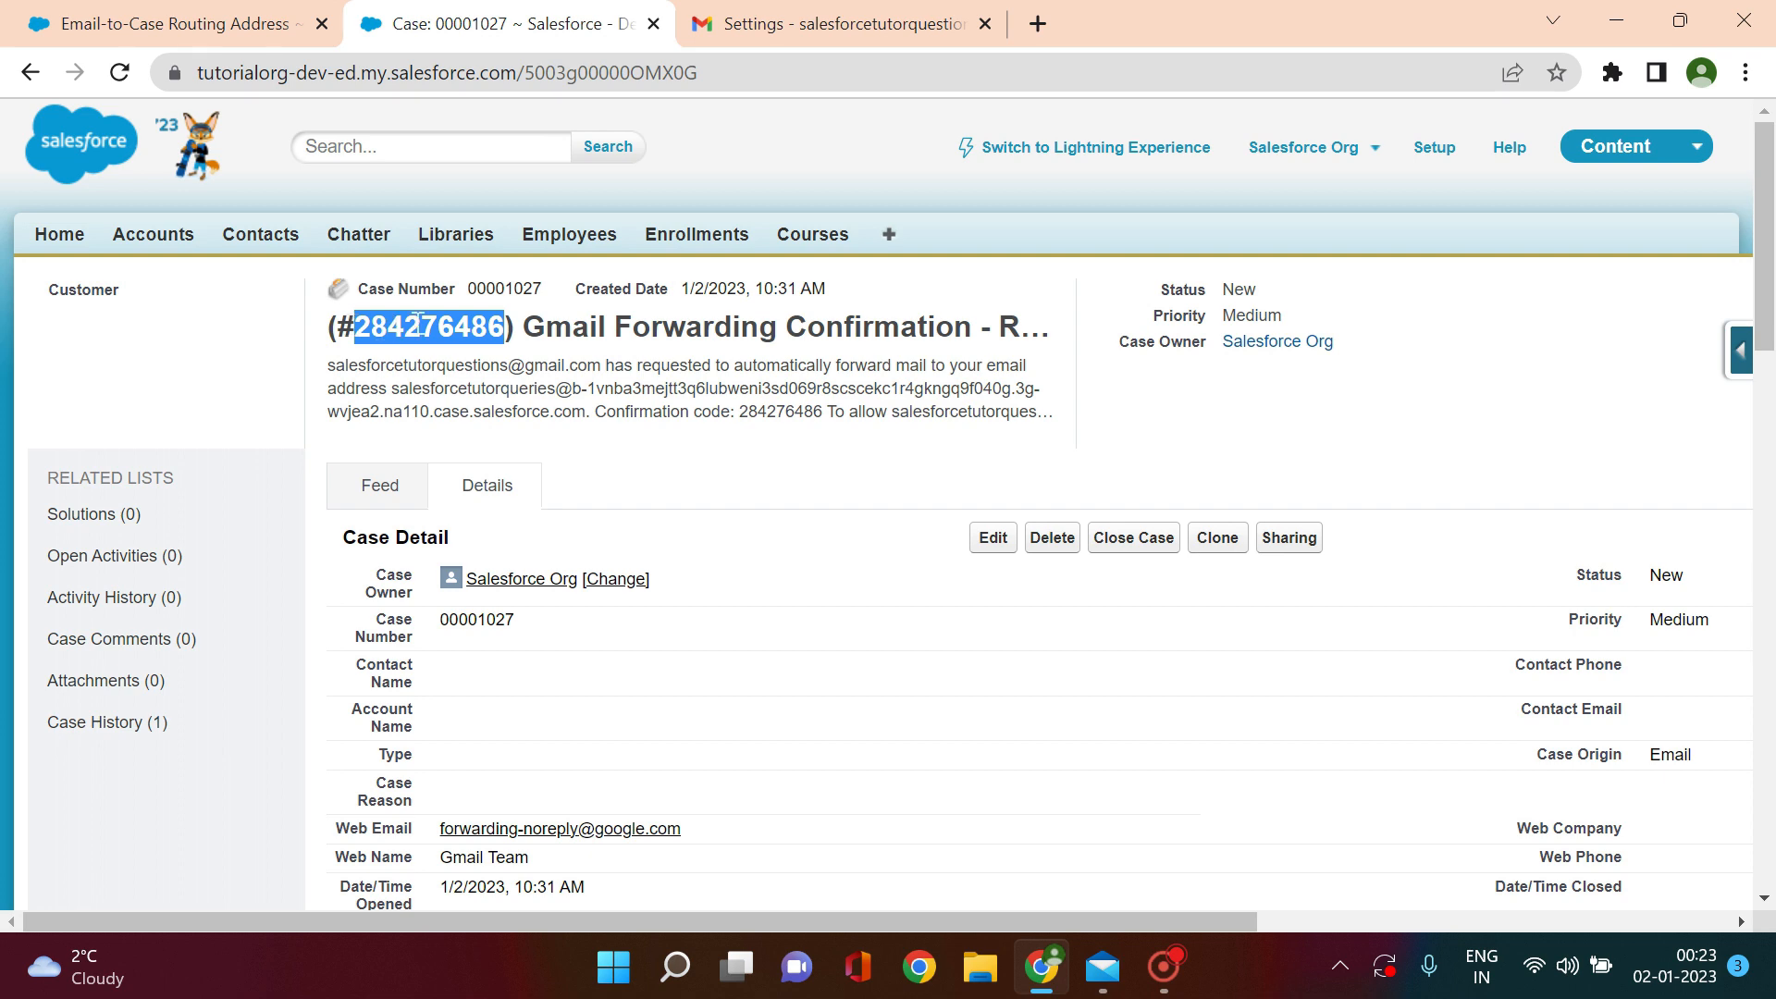
{"action": "left_click", "coordinate": [217, 20]}
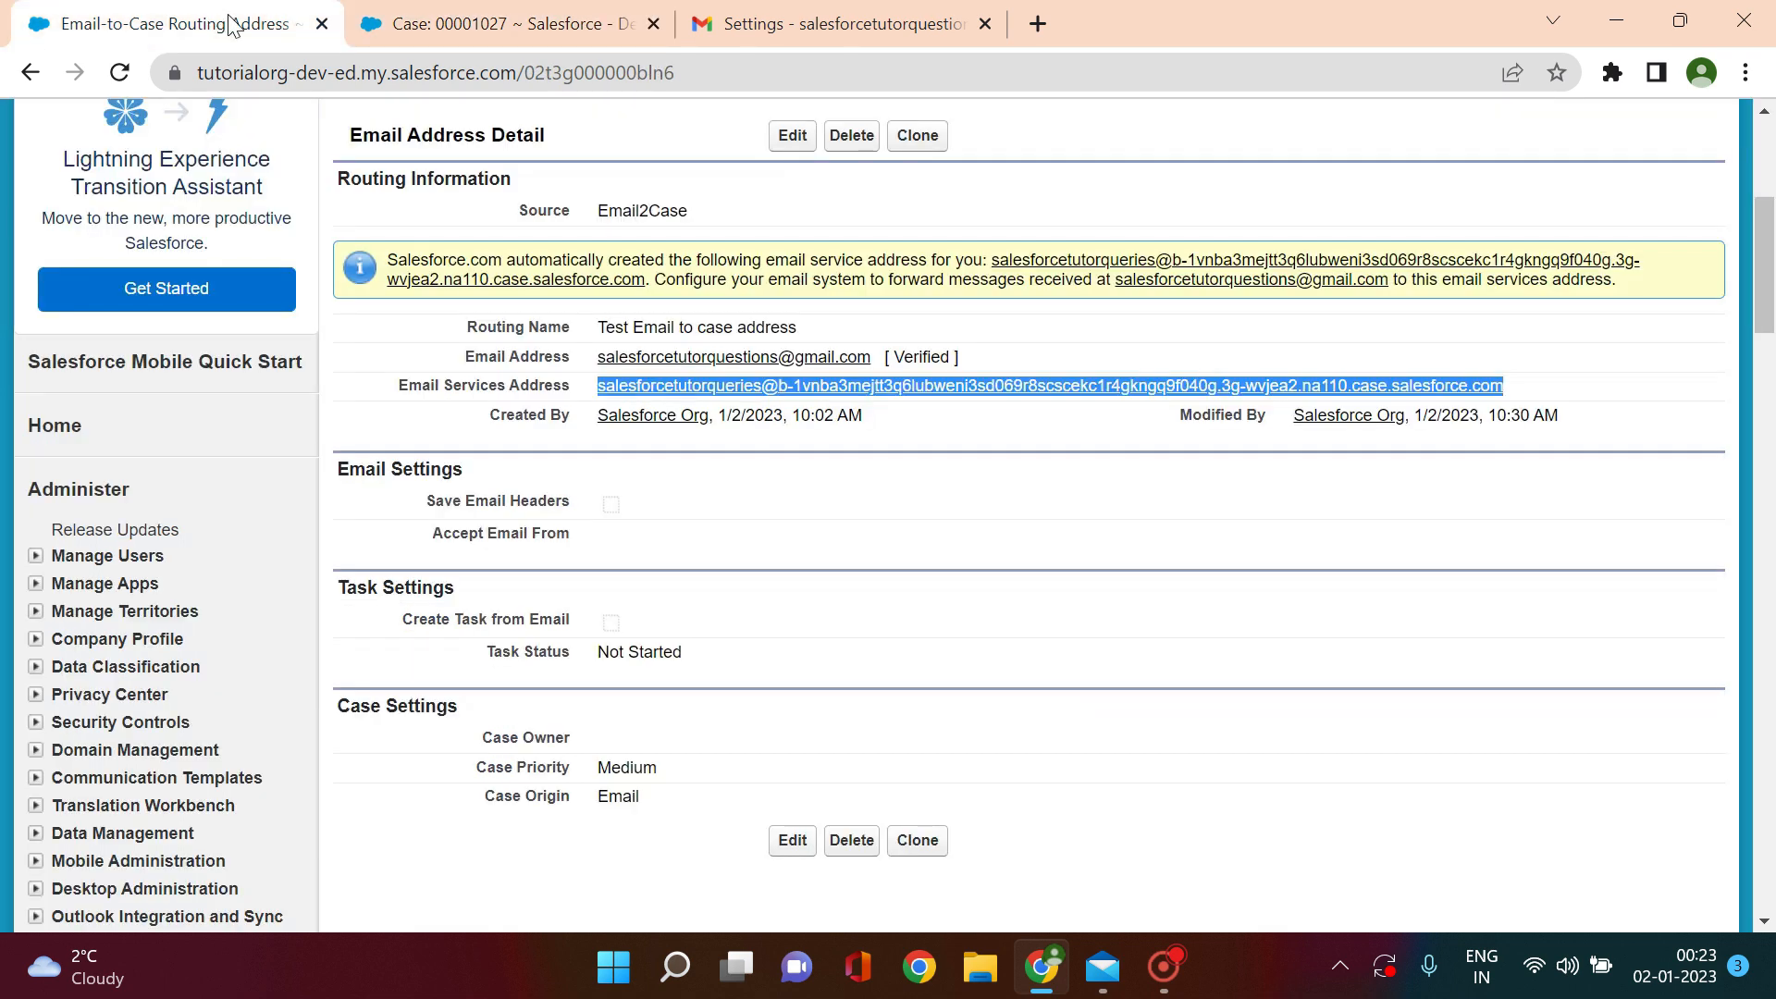
{"action": "left_click", "coordinate": [700, 12]}
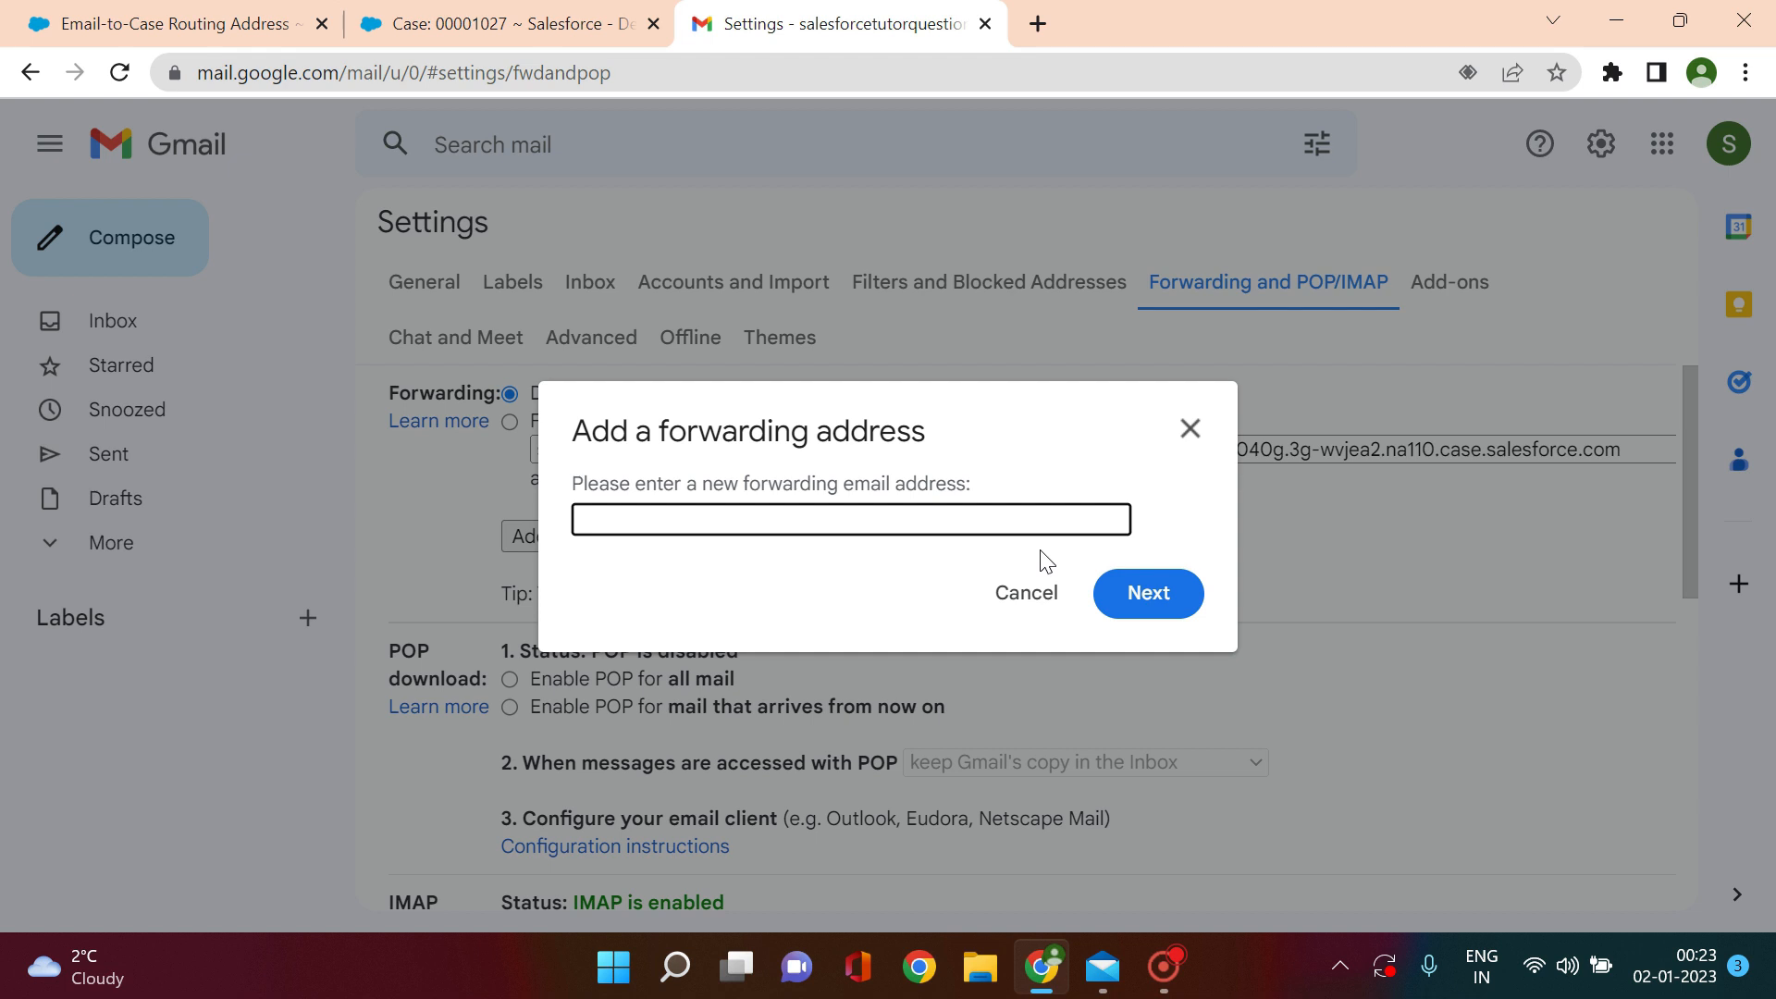
Step: Choose to forward a copy of incoming mail to the Salesforce services address and save
{"action": "left_click", "coordinate": [1191, 428]}
{"action": "left_click", "coordinate": [509, 422]}
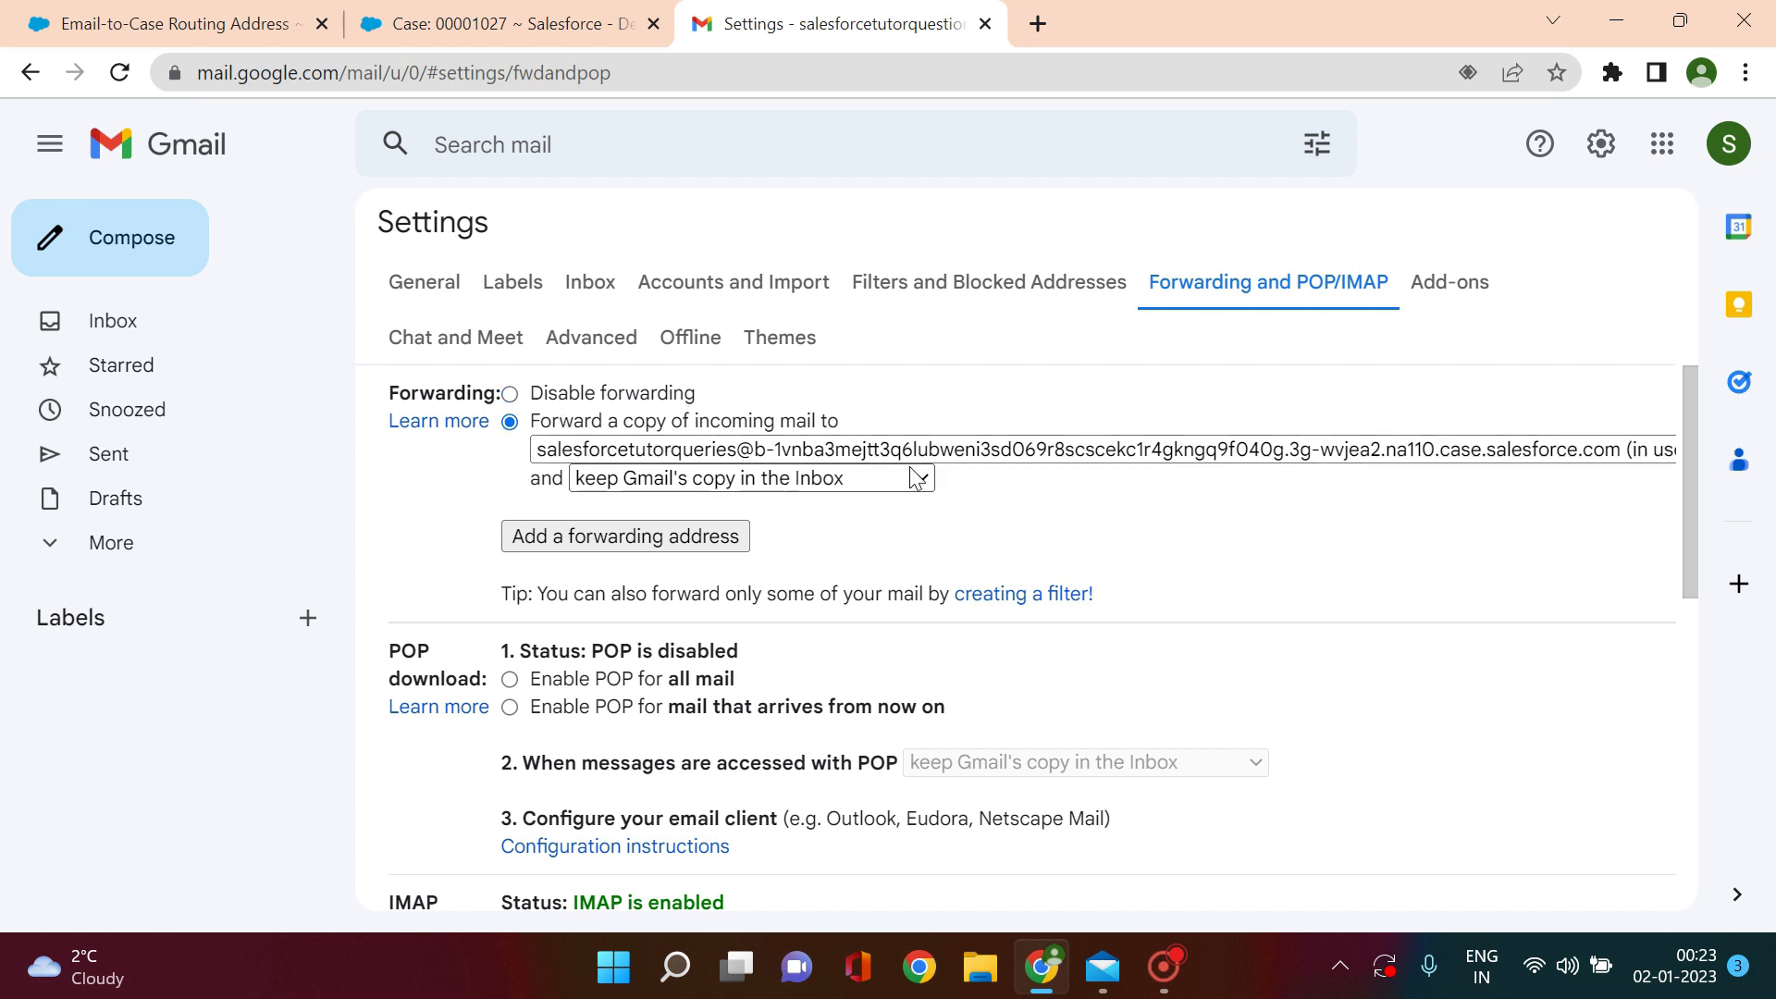
{"action": "left_click_drag", "start_coordinate": [1689, 461], "coordinate": [1712, 666]}
{"action": "scroll", "coordinate": [1712, 666], "scroll_direction": "up", "scroll_amount": 5}
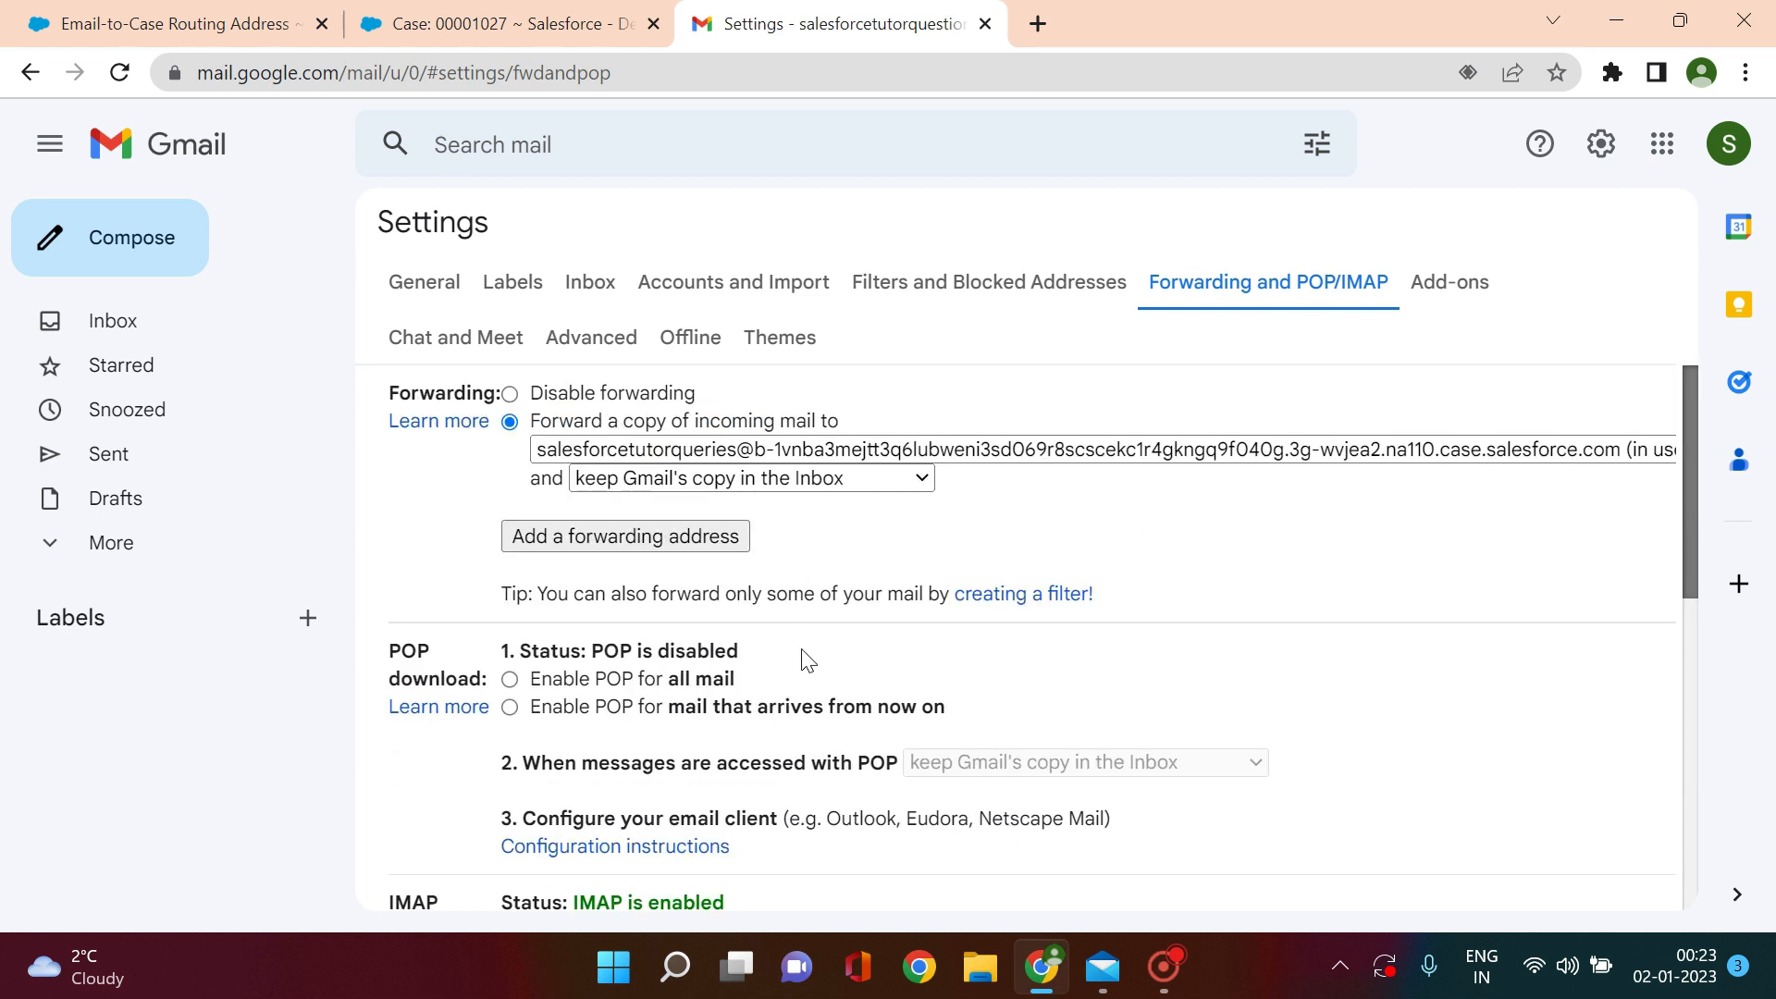
{"action": "left_click_drag", "start_coordinate": [1690, 502], "coordinate": [1712, 674]}
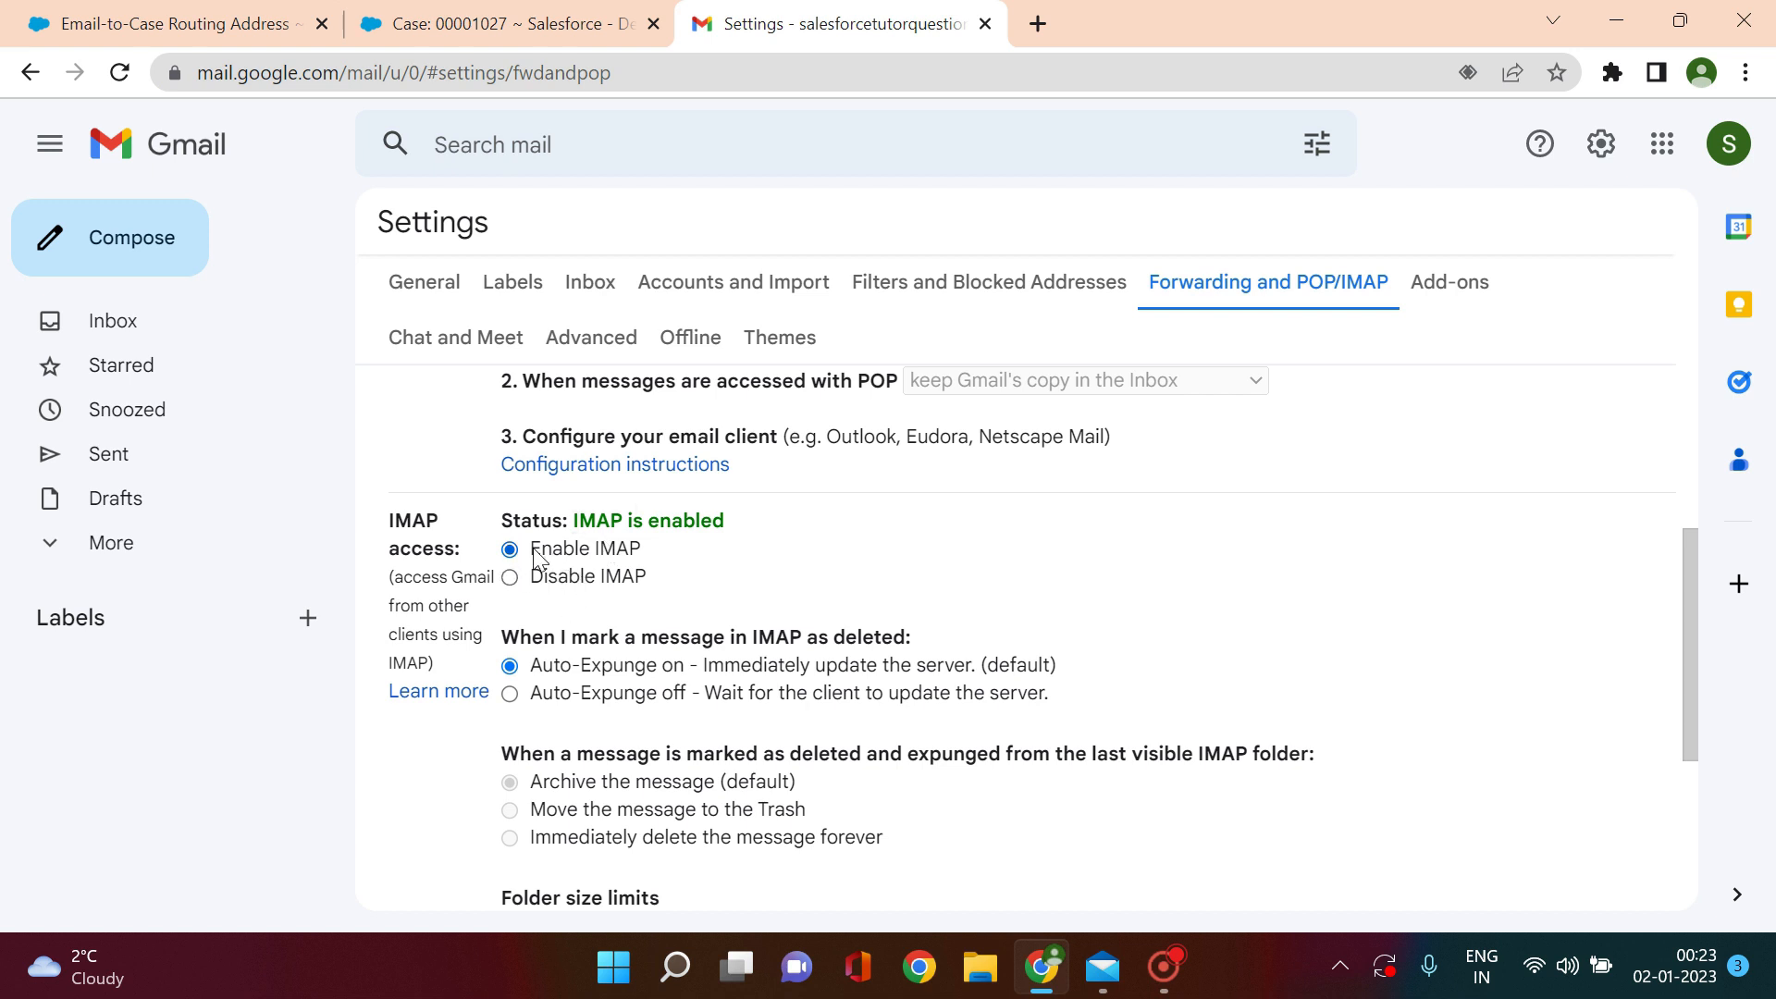
{"action": "left_click_drag", "start_coordinate": [1691, 674], "coordinate": [1687, 842]}
{"action": "left_click", "coordinate": [1028, 739]}
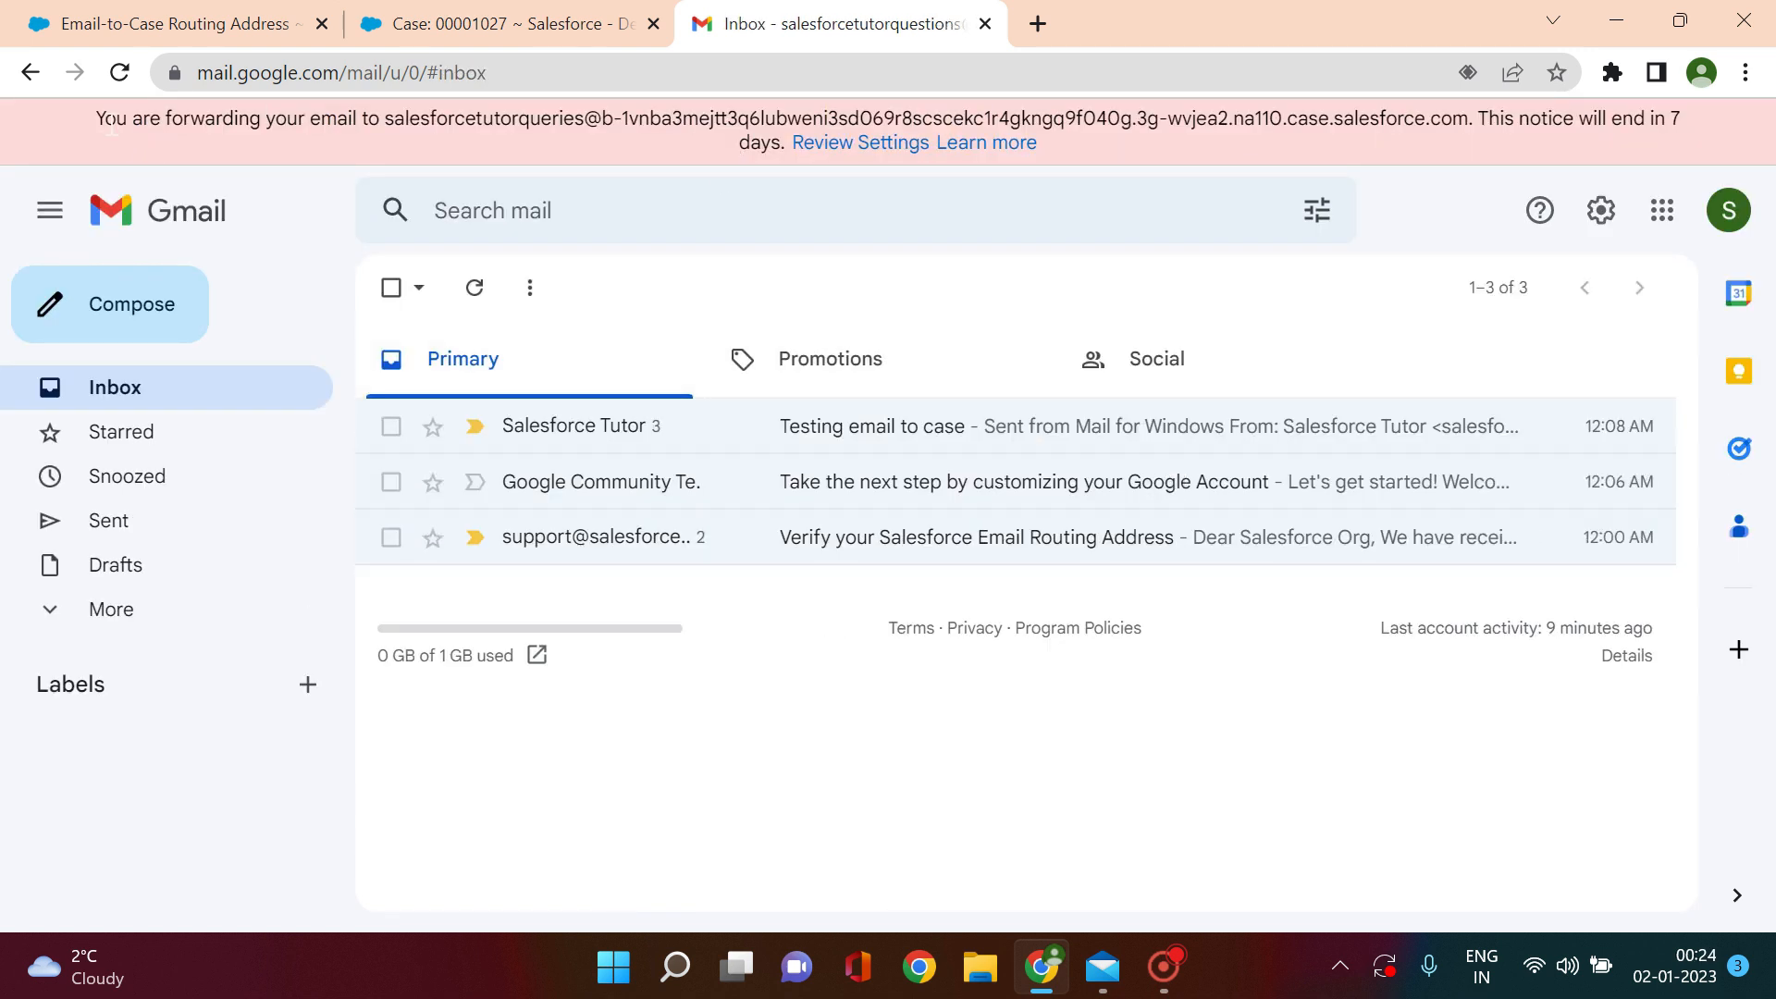
Step: Review the forwarding address in the inbox notice, then bring Windows Mail forward
{"action": "left_click_drag", "start_coordinate": [102, 123], "coordinate": [557, 135]}
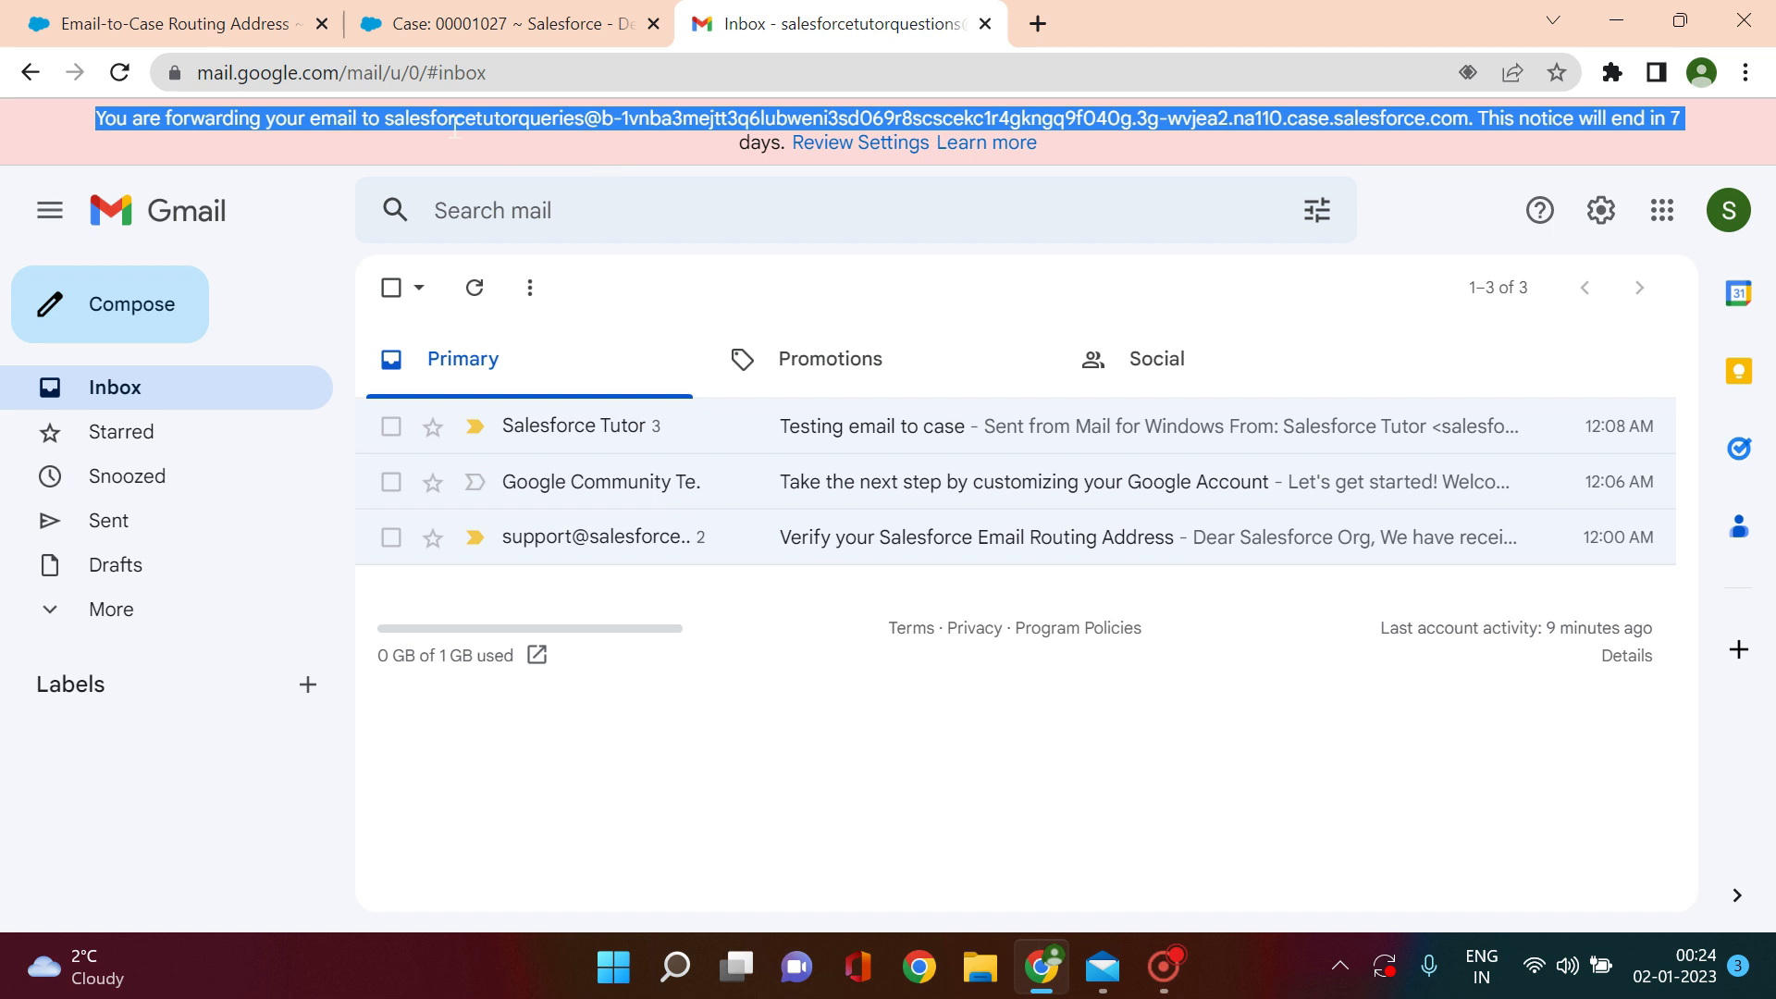
{"action": "left_click", "coordinate": [396, 118]}
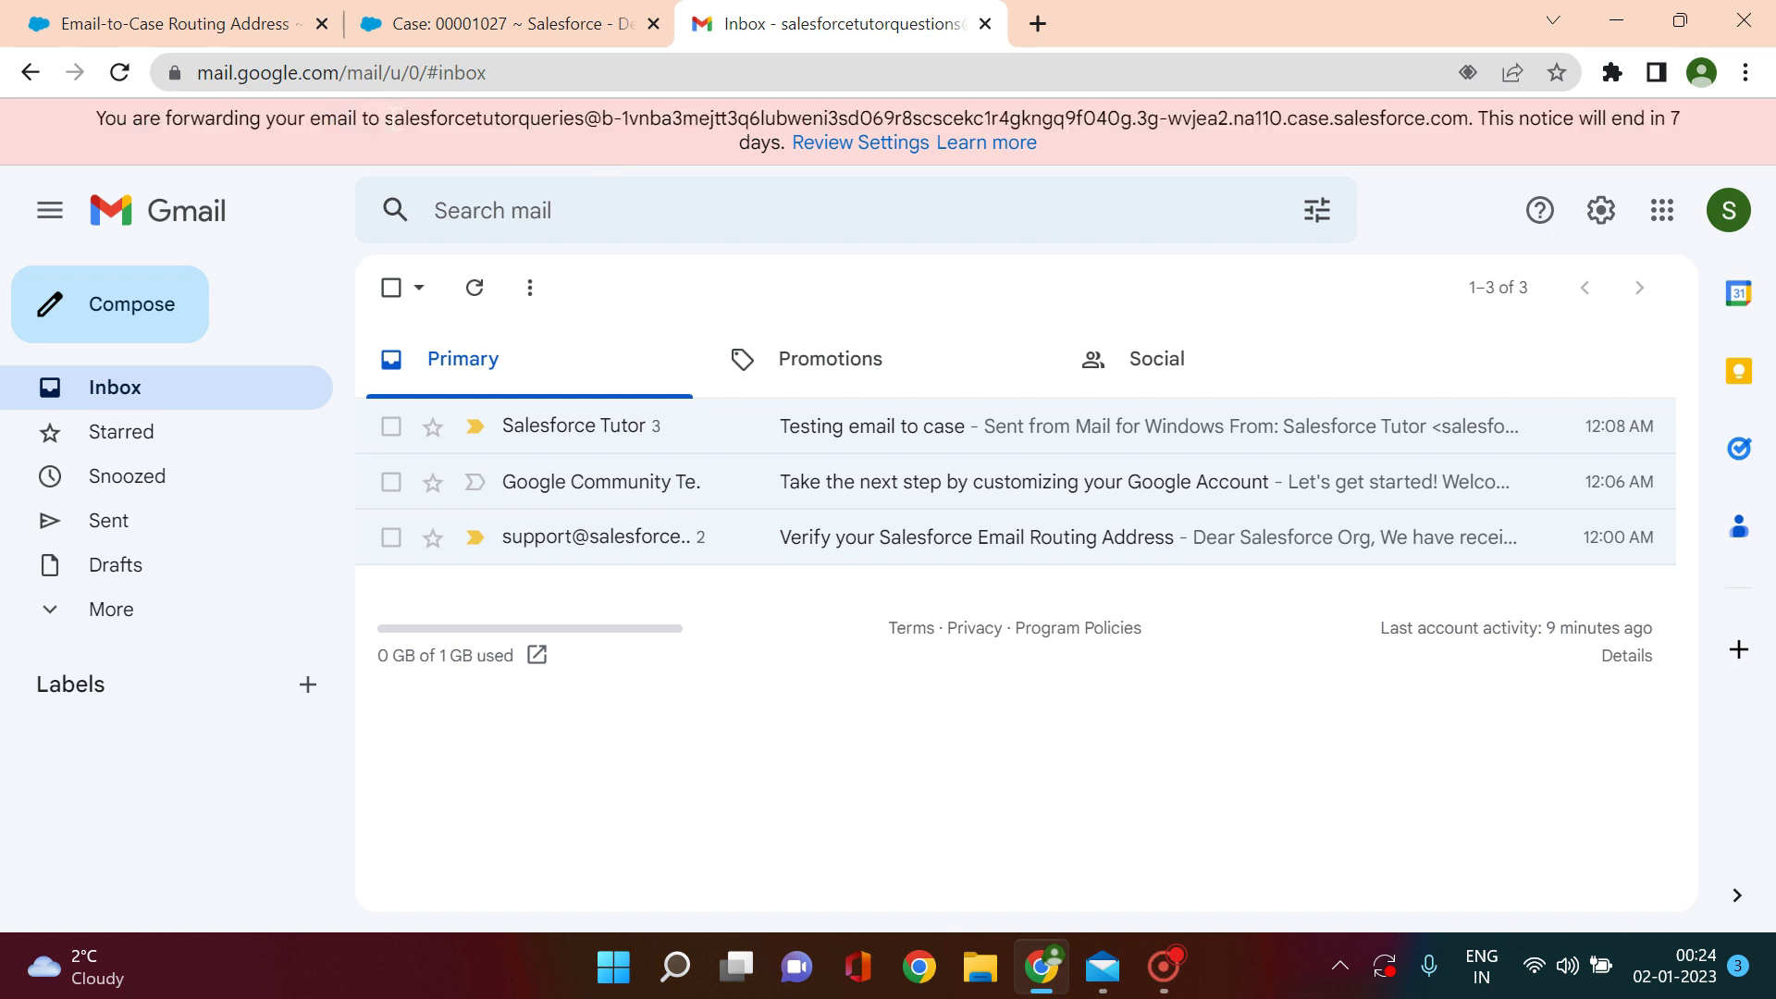
{"action": "left_click_drag", "start_coordinate": [394, 119], "coordinate": [759, 118]}
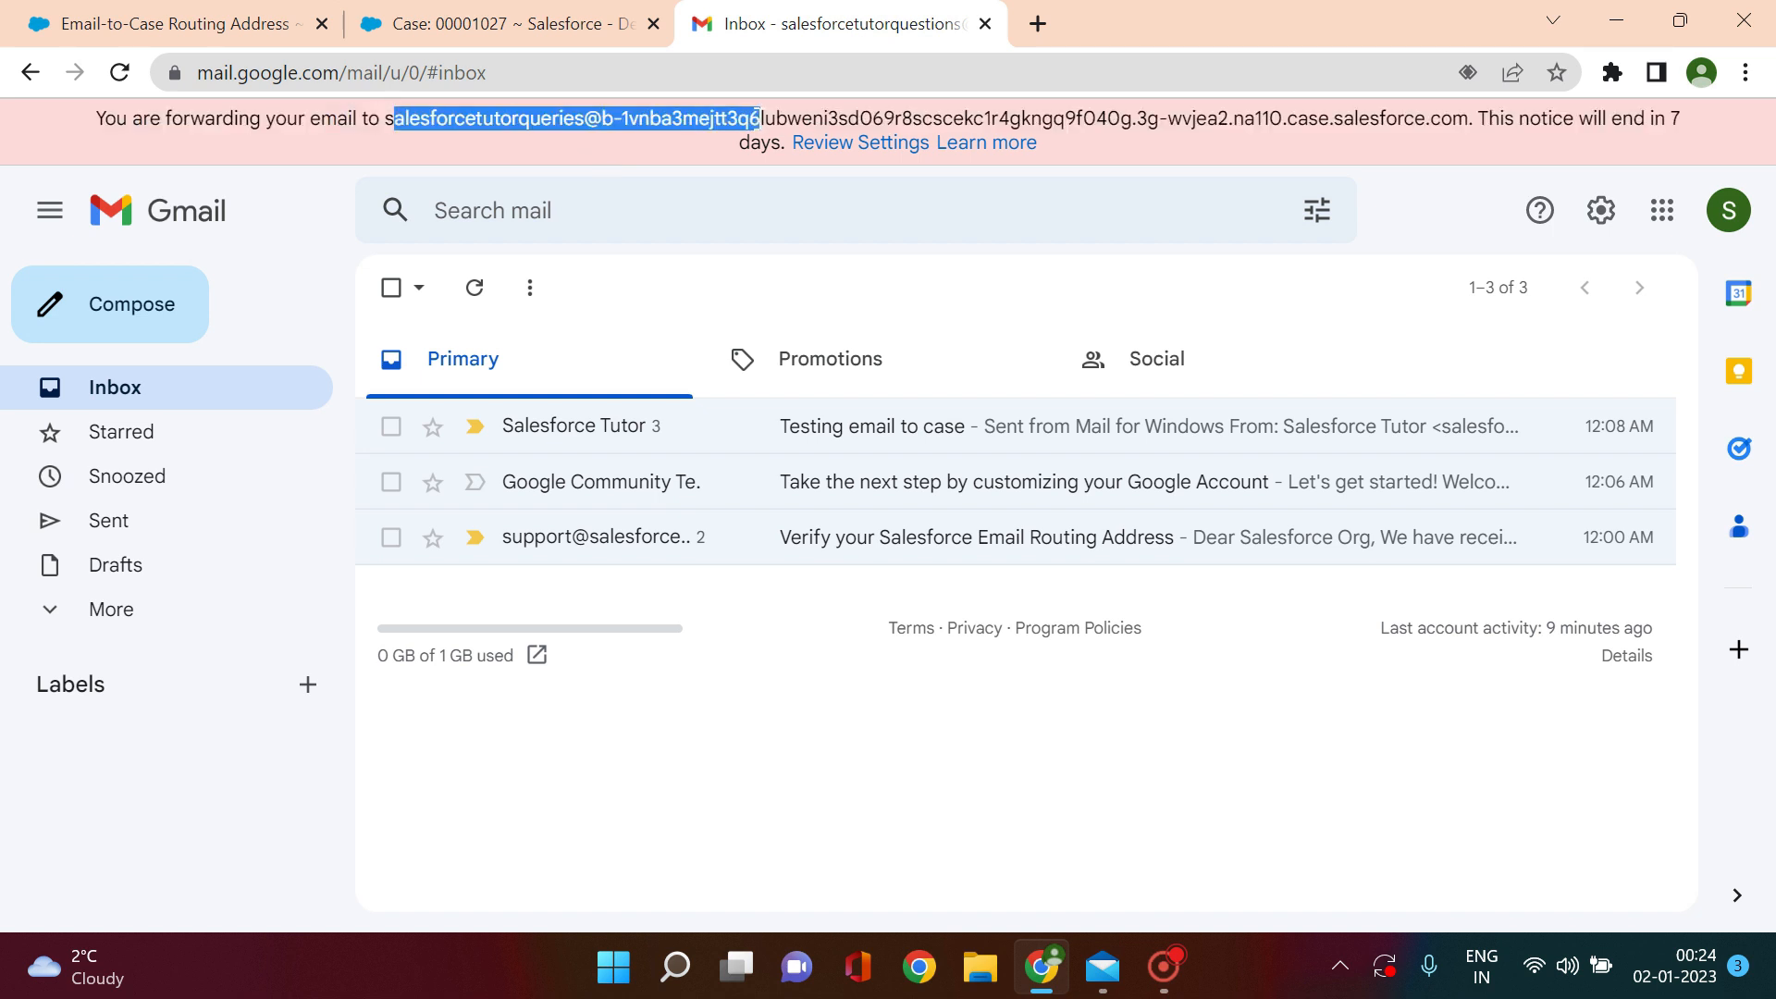
{"action": "left_click", "coordinate": [487, 135]}
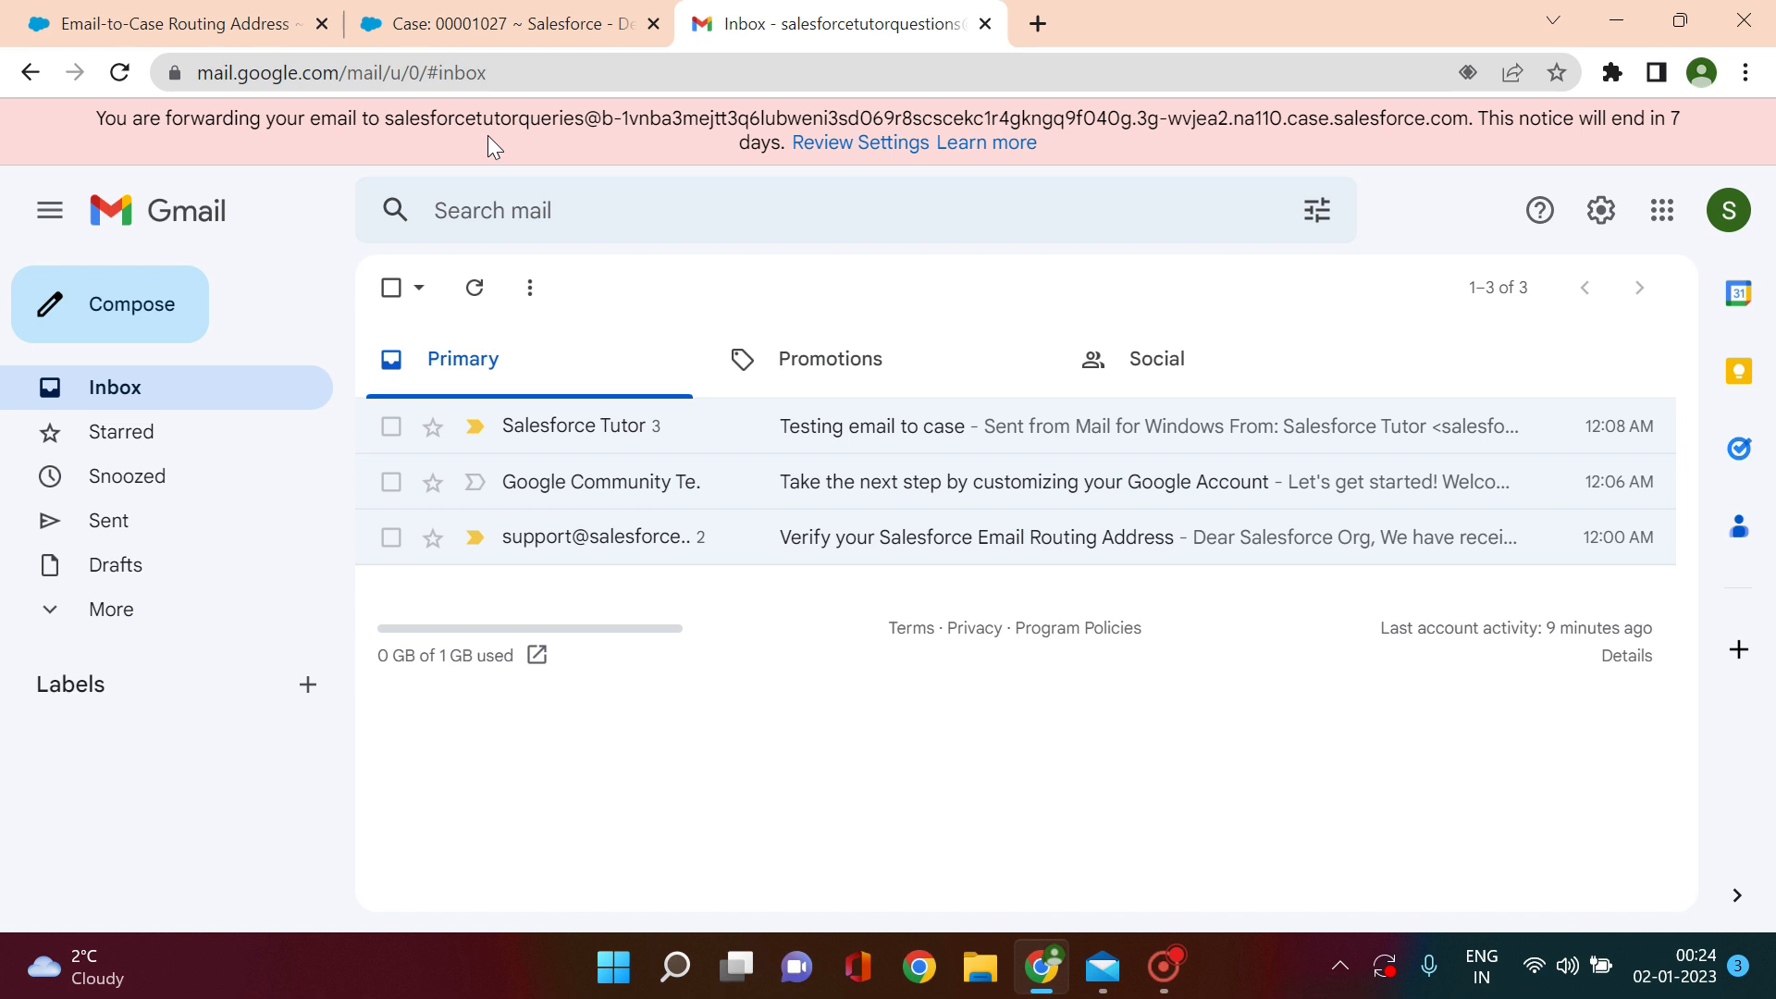
{"action": "left_click", "coordinate": [1110, 967]}
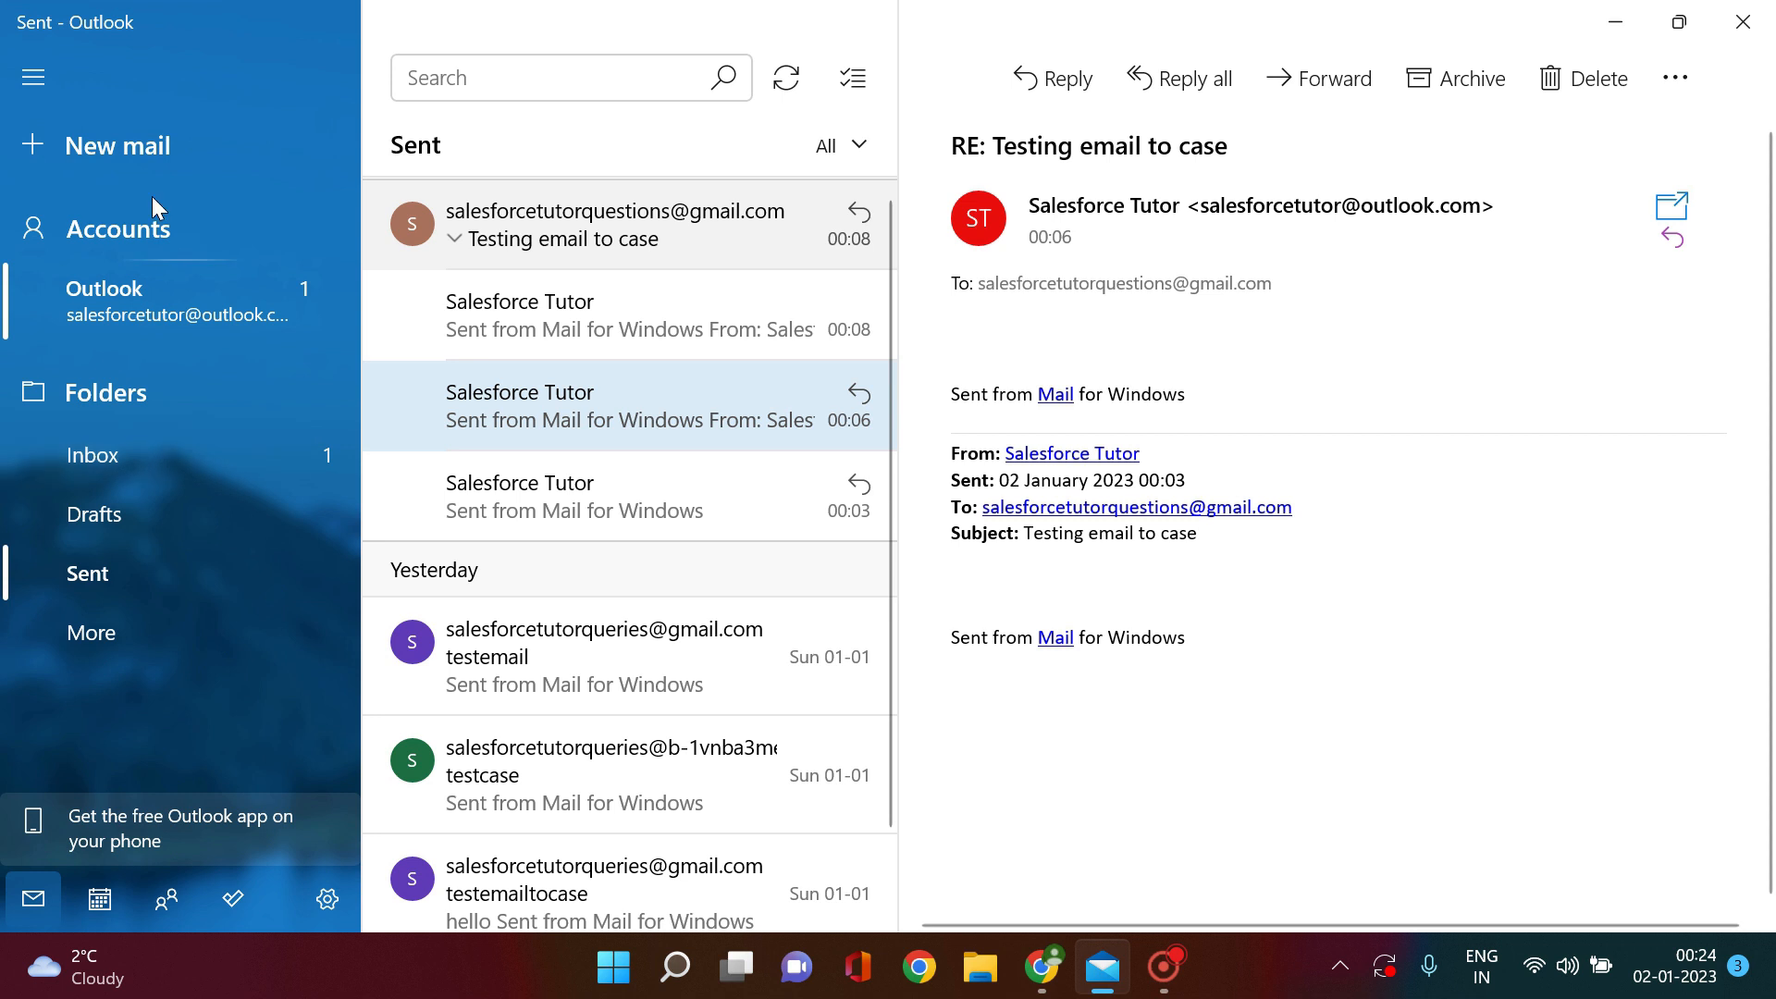
Step: Send an email with subject 'test email - to case' to the Gmail account's address
{"action": "left_click", "coordinate": [115, 146]}
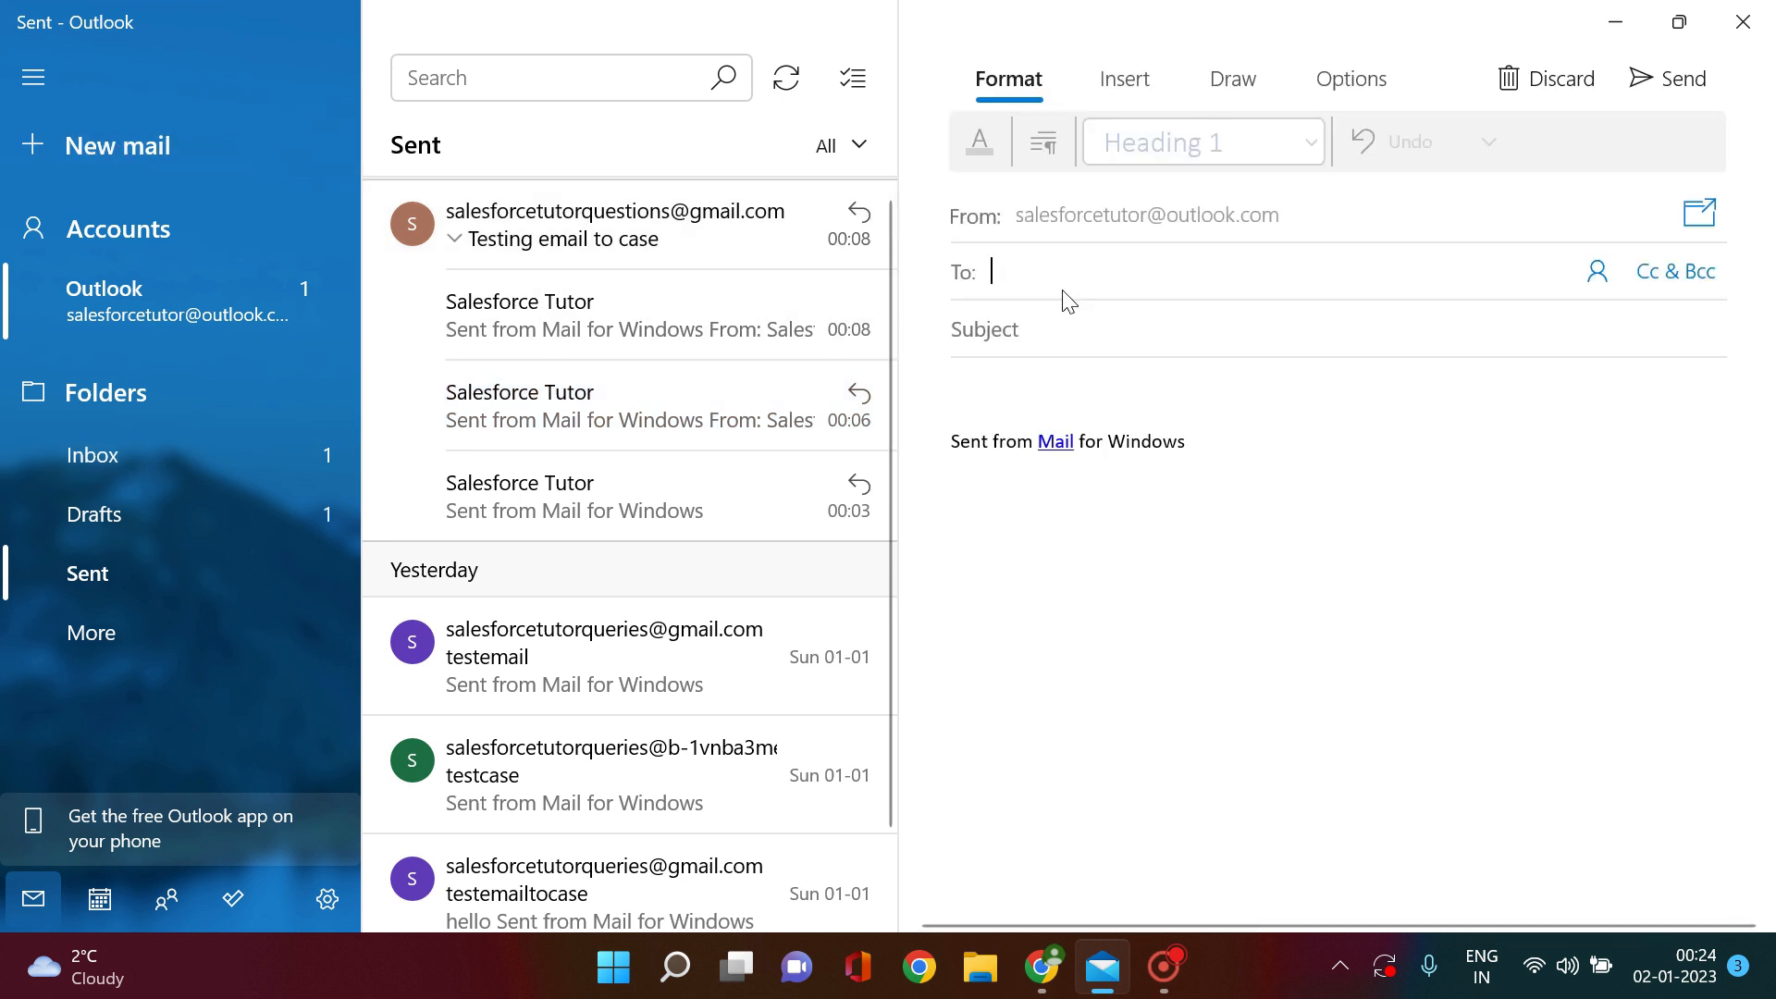
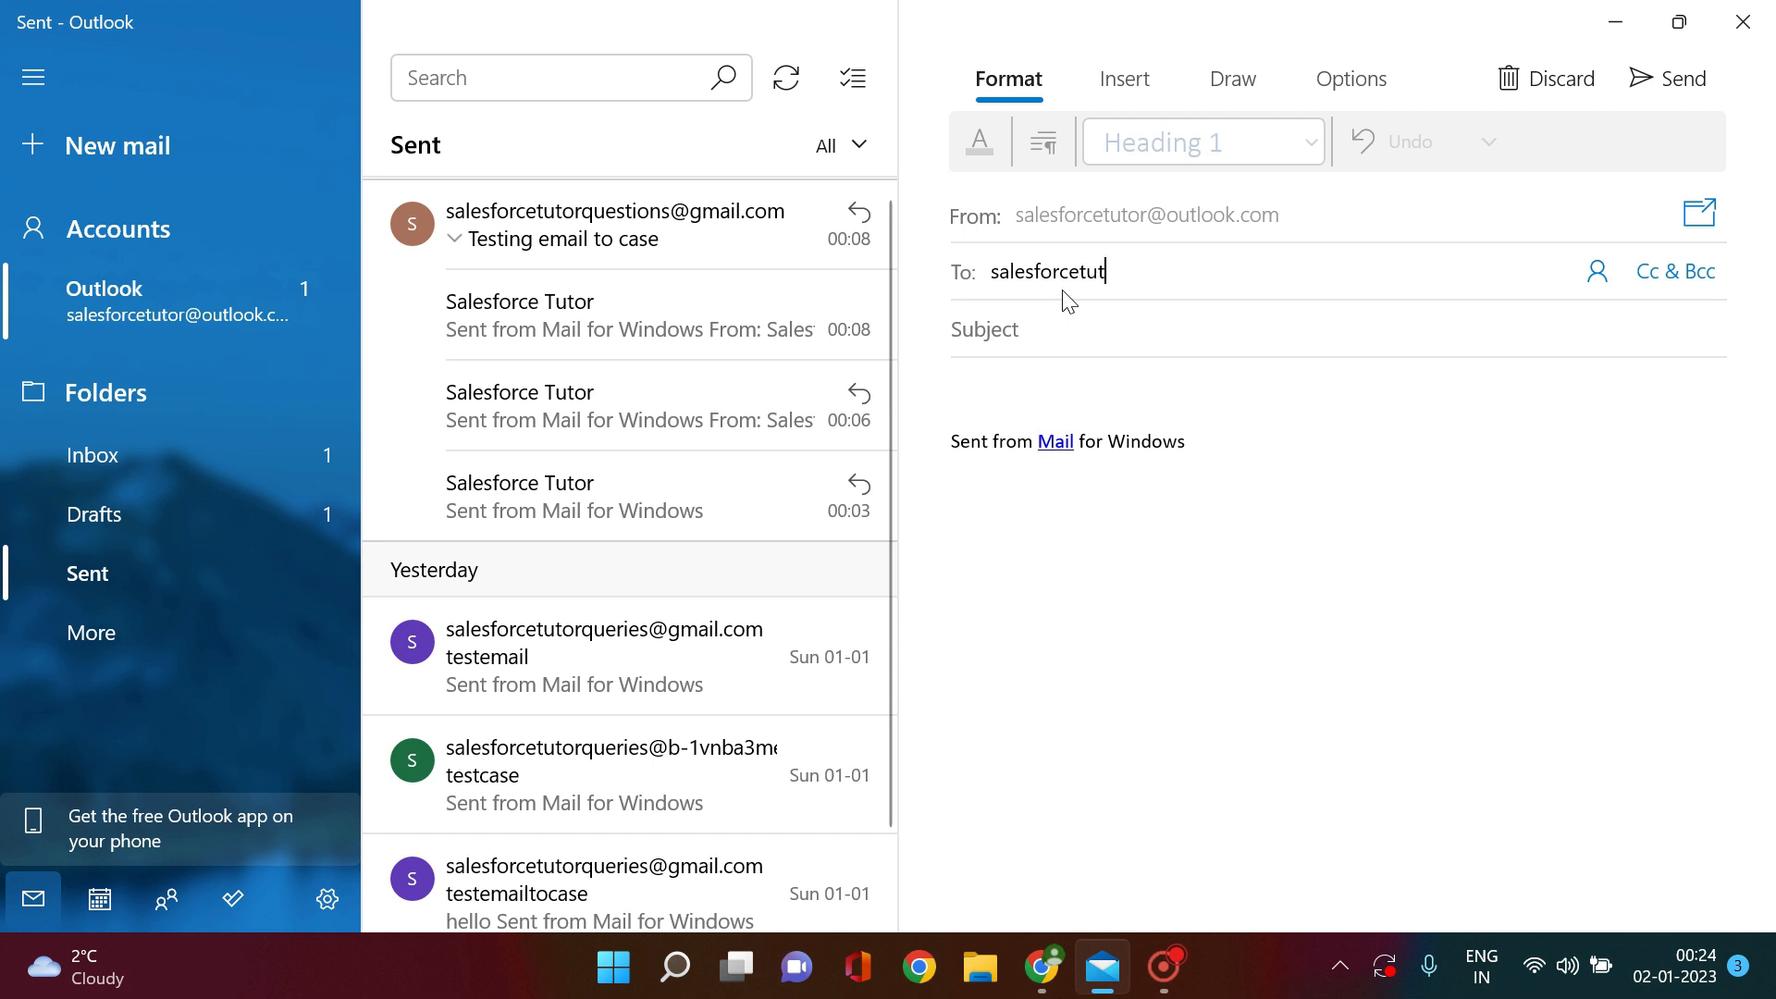
{"action": "key", "text": "Return"}
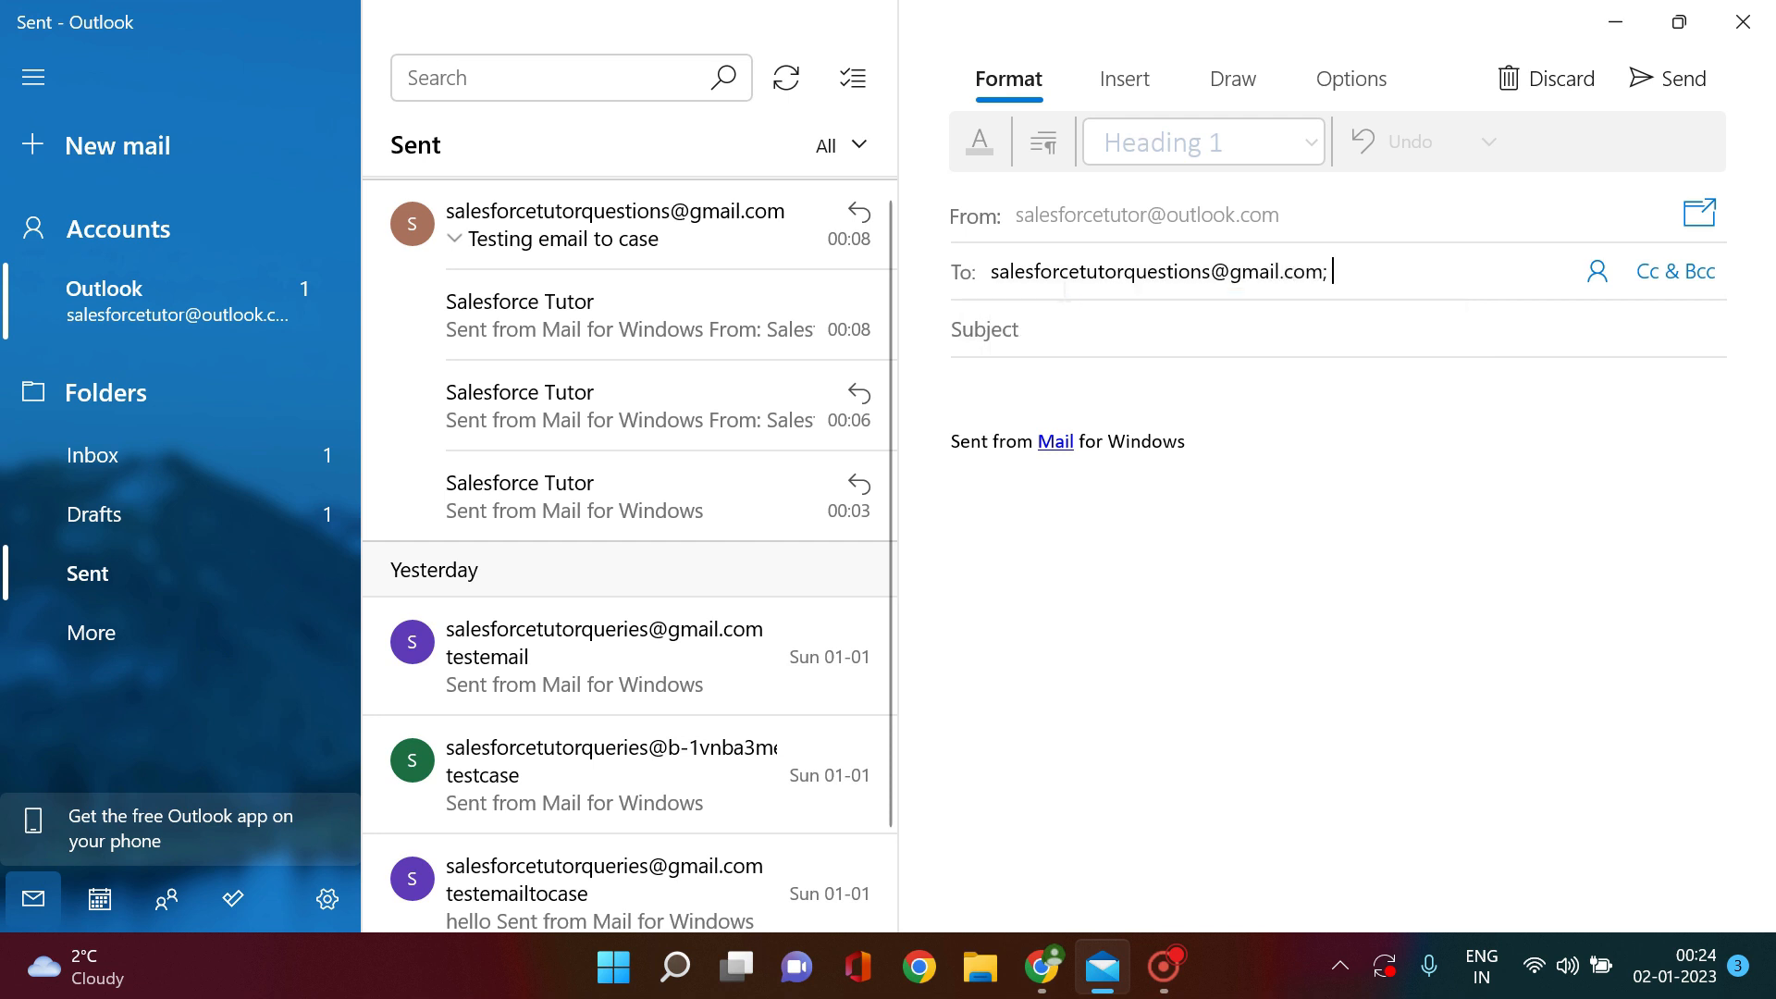
{"action": "type", "text": "es"}
{"action": "key", "text": "BackSpace"}
{"action": "key", "text": "BackSpace"}
{"action": "type", "text": "test email - to case"}
{"action": "left_click", "coordinate": [1665, 77]}
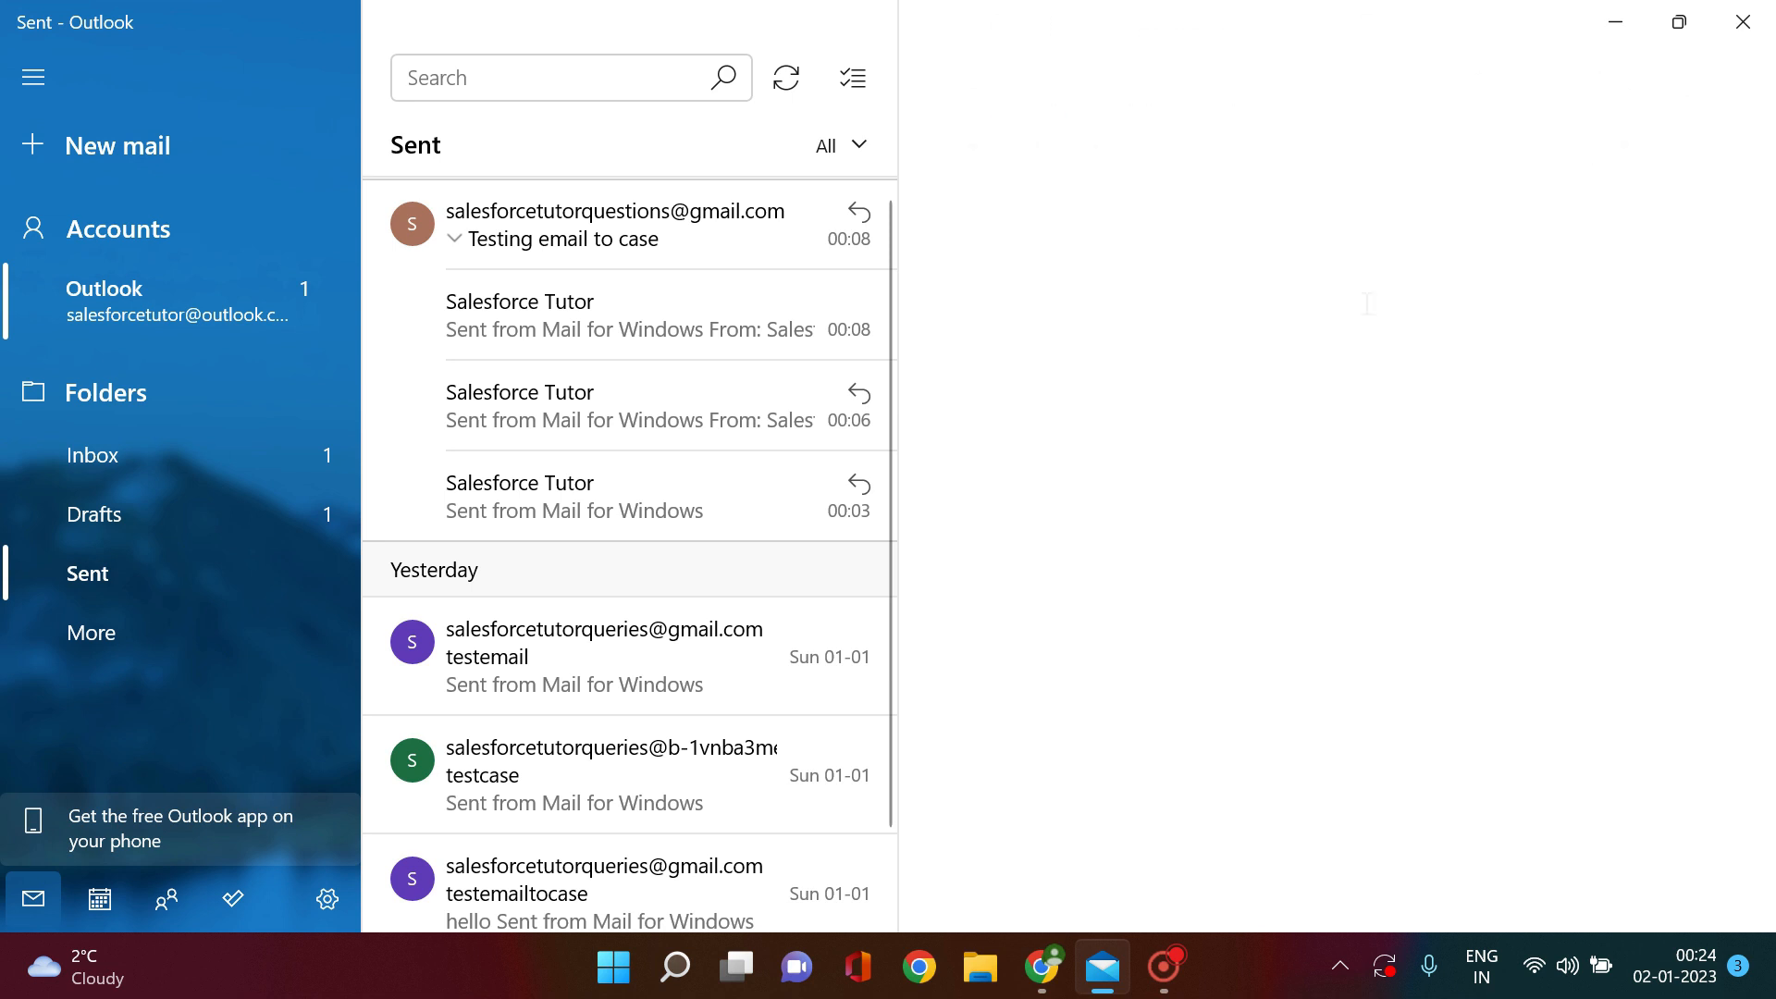
Step: Refresh the Gmail inbox and open the arrived test email
{"action": "left_click", "coordinate": [1041, 967]}
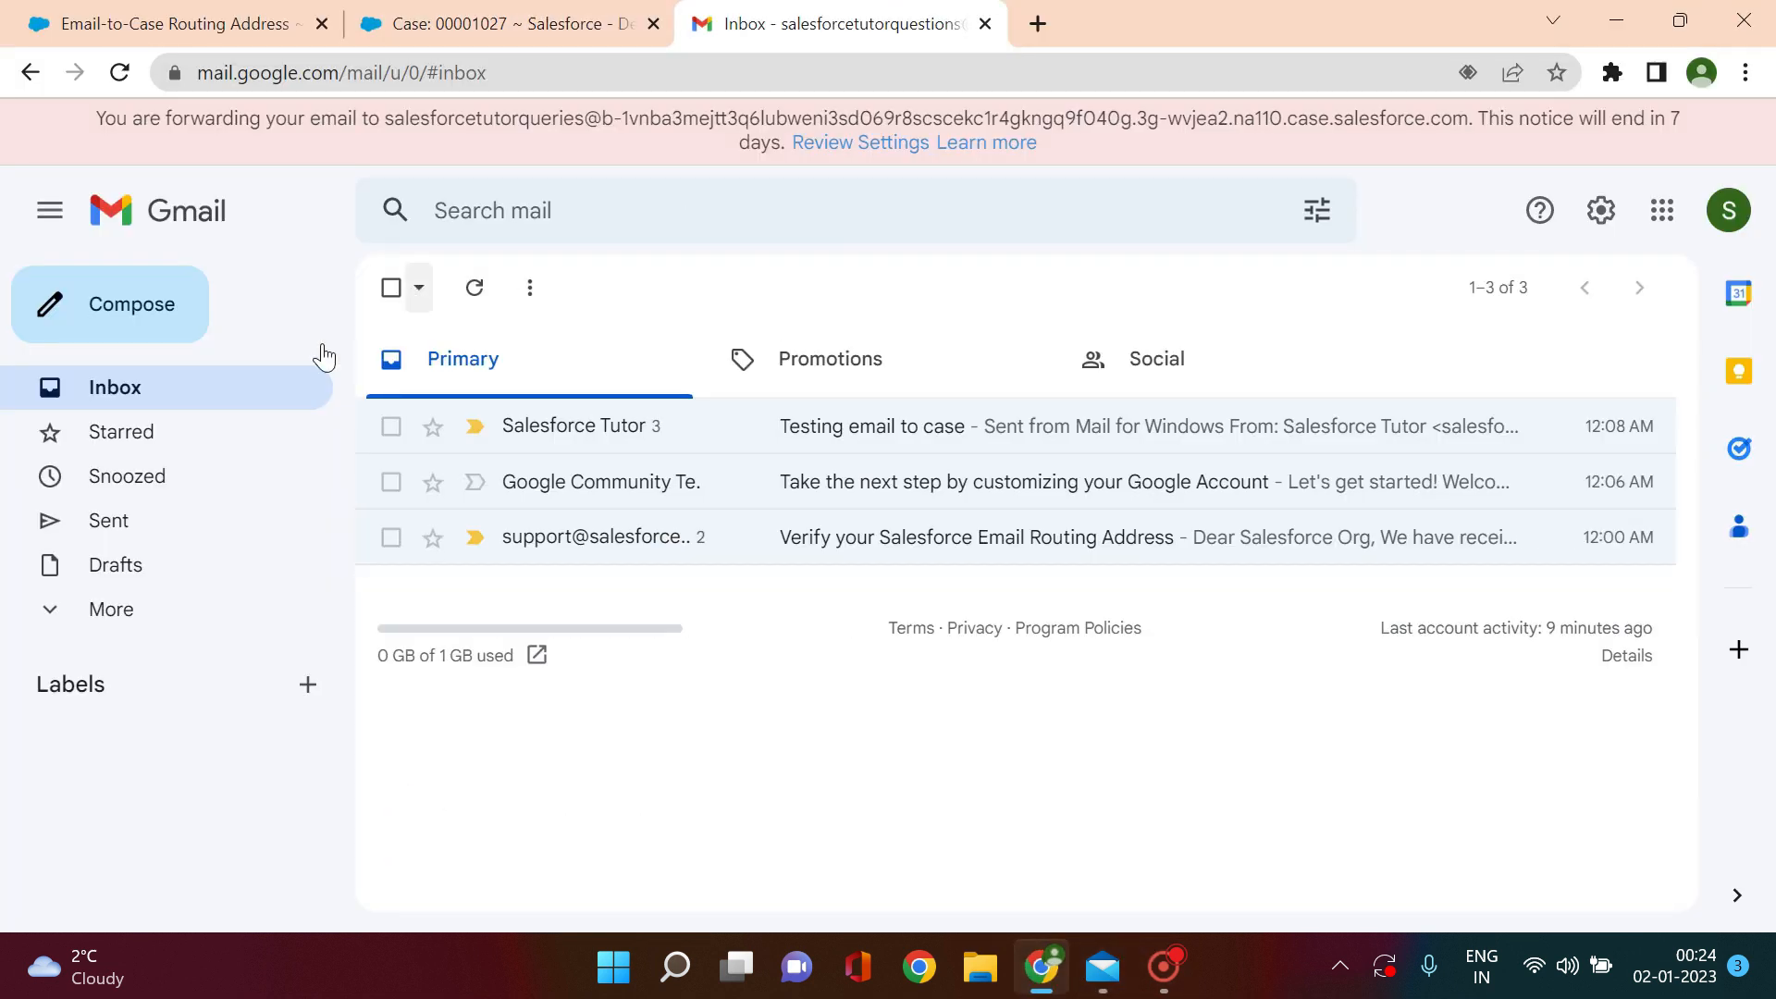
{"action": "left_click", "coordinate": [152, 396]}
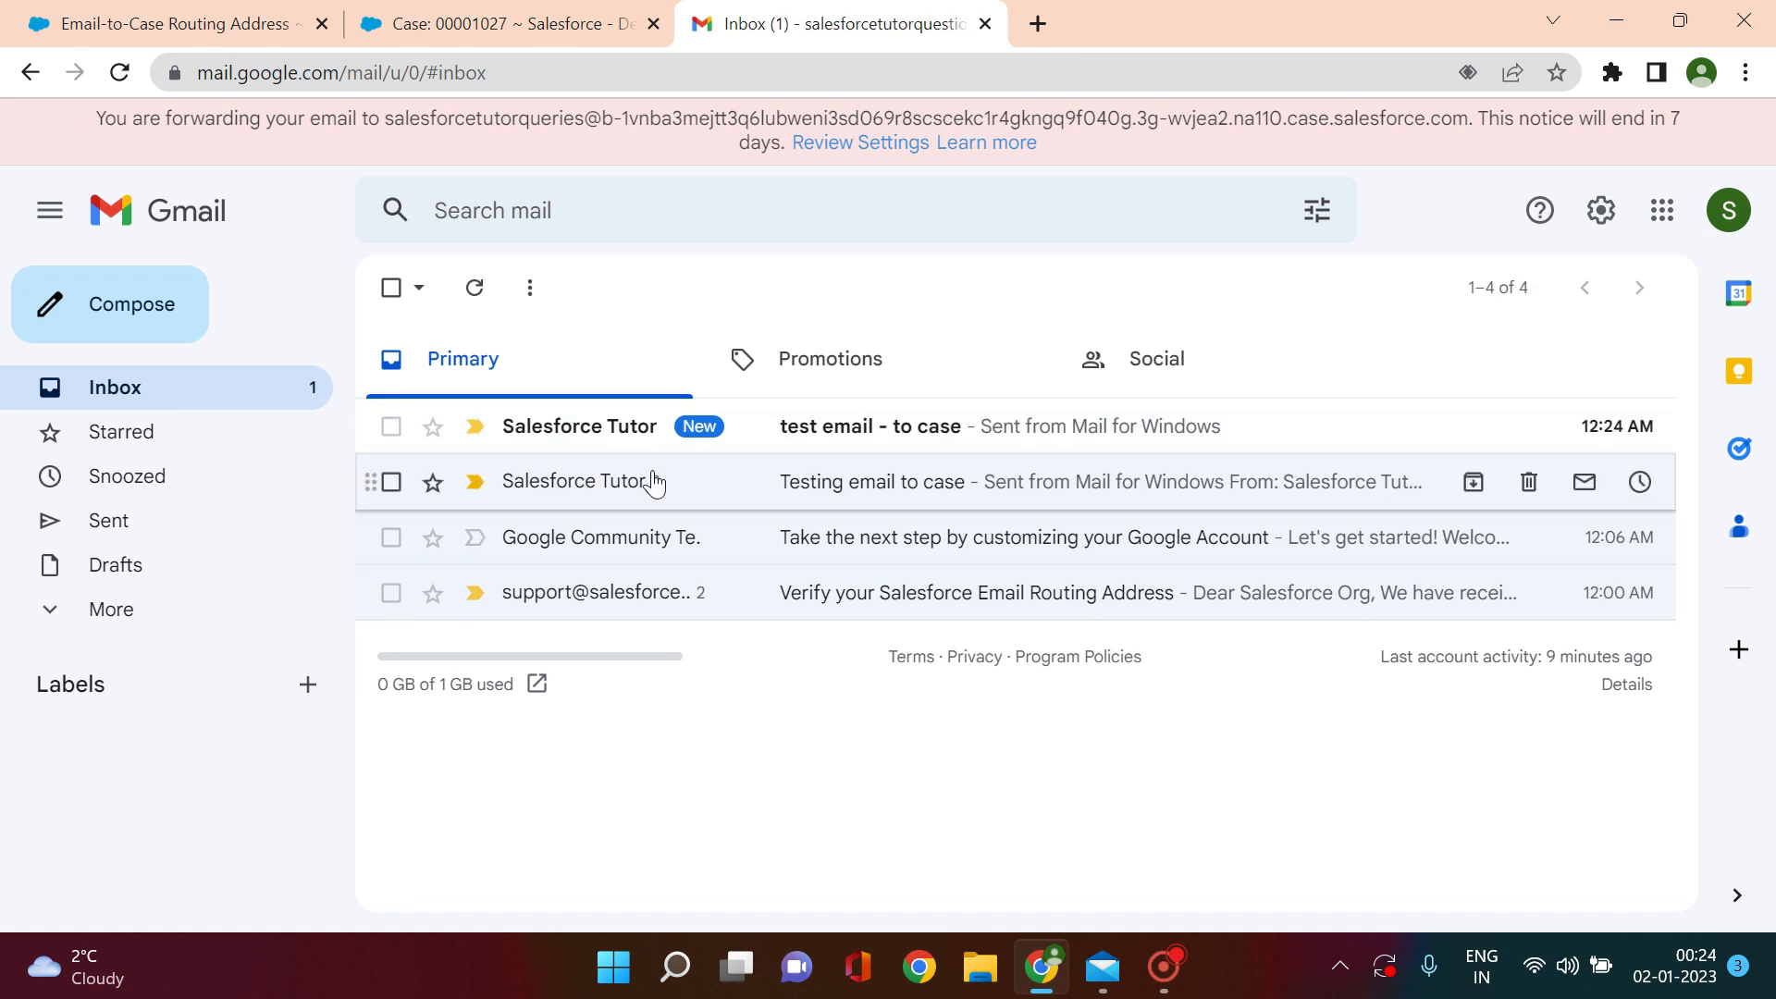
{"action": "left_click", "coordinate": [872, 432]}
{"action": "left_click", "coordinate": [501, 37]}
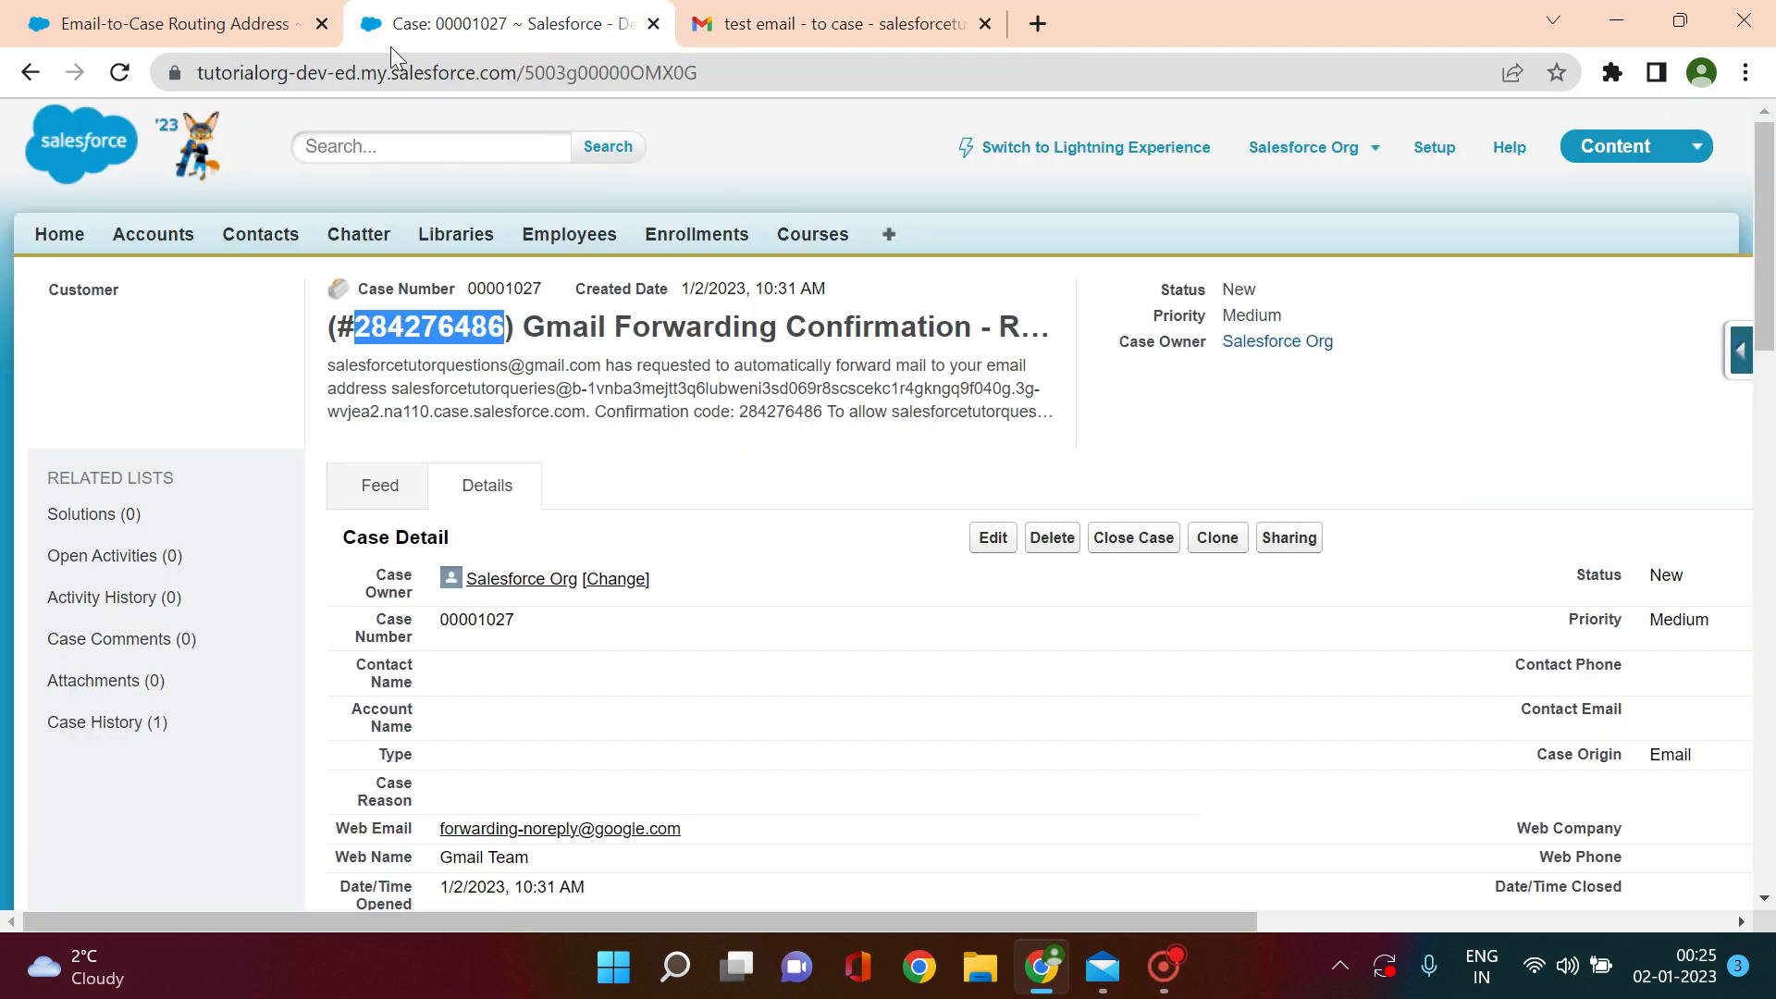
Step: Open case 00001029 from today's cases and check its Case Origin Email details
{"action": "left_click", "coordinate": [35, 72]}
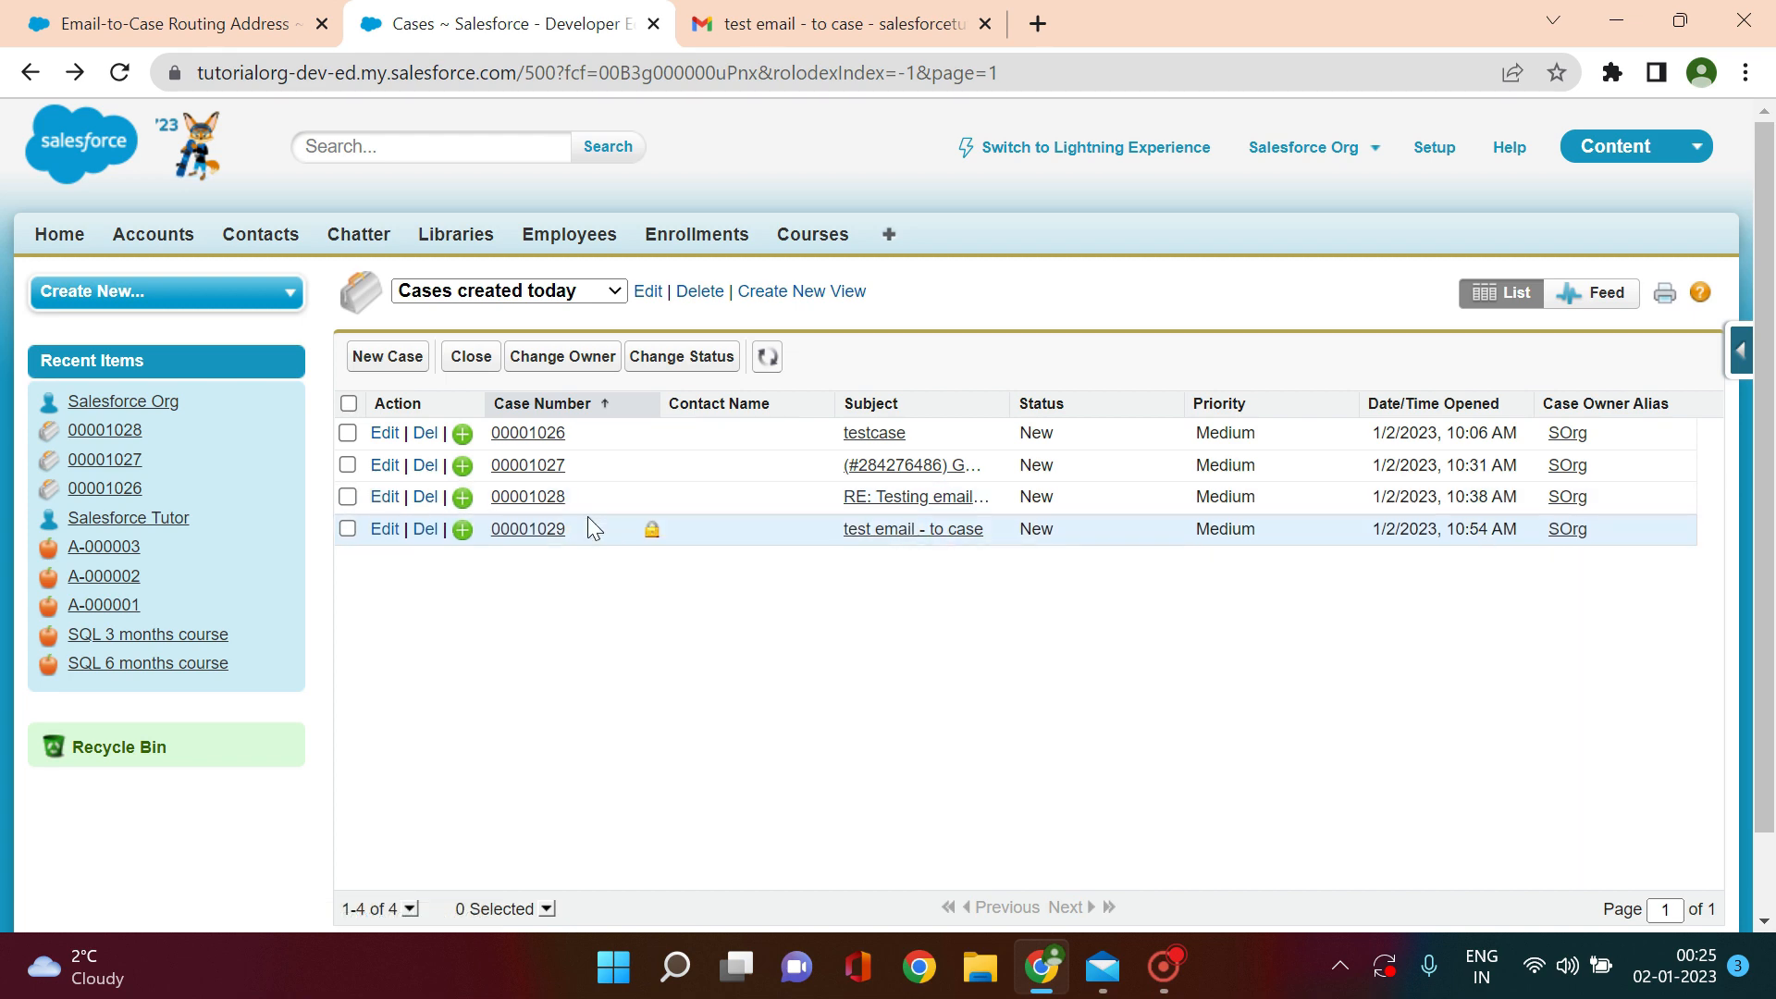
{"action": "left_click", "coordinate": [535, 531]}
{"action": "left_click_drag", "start_coordinate": [1765, 207], "coordinate": [1772, 370]}
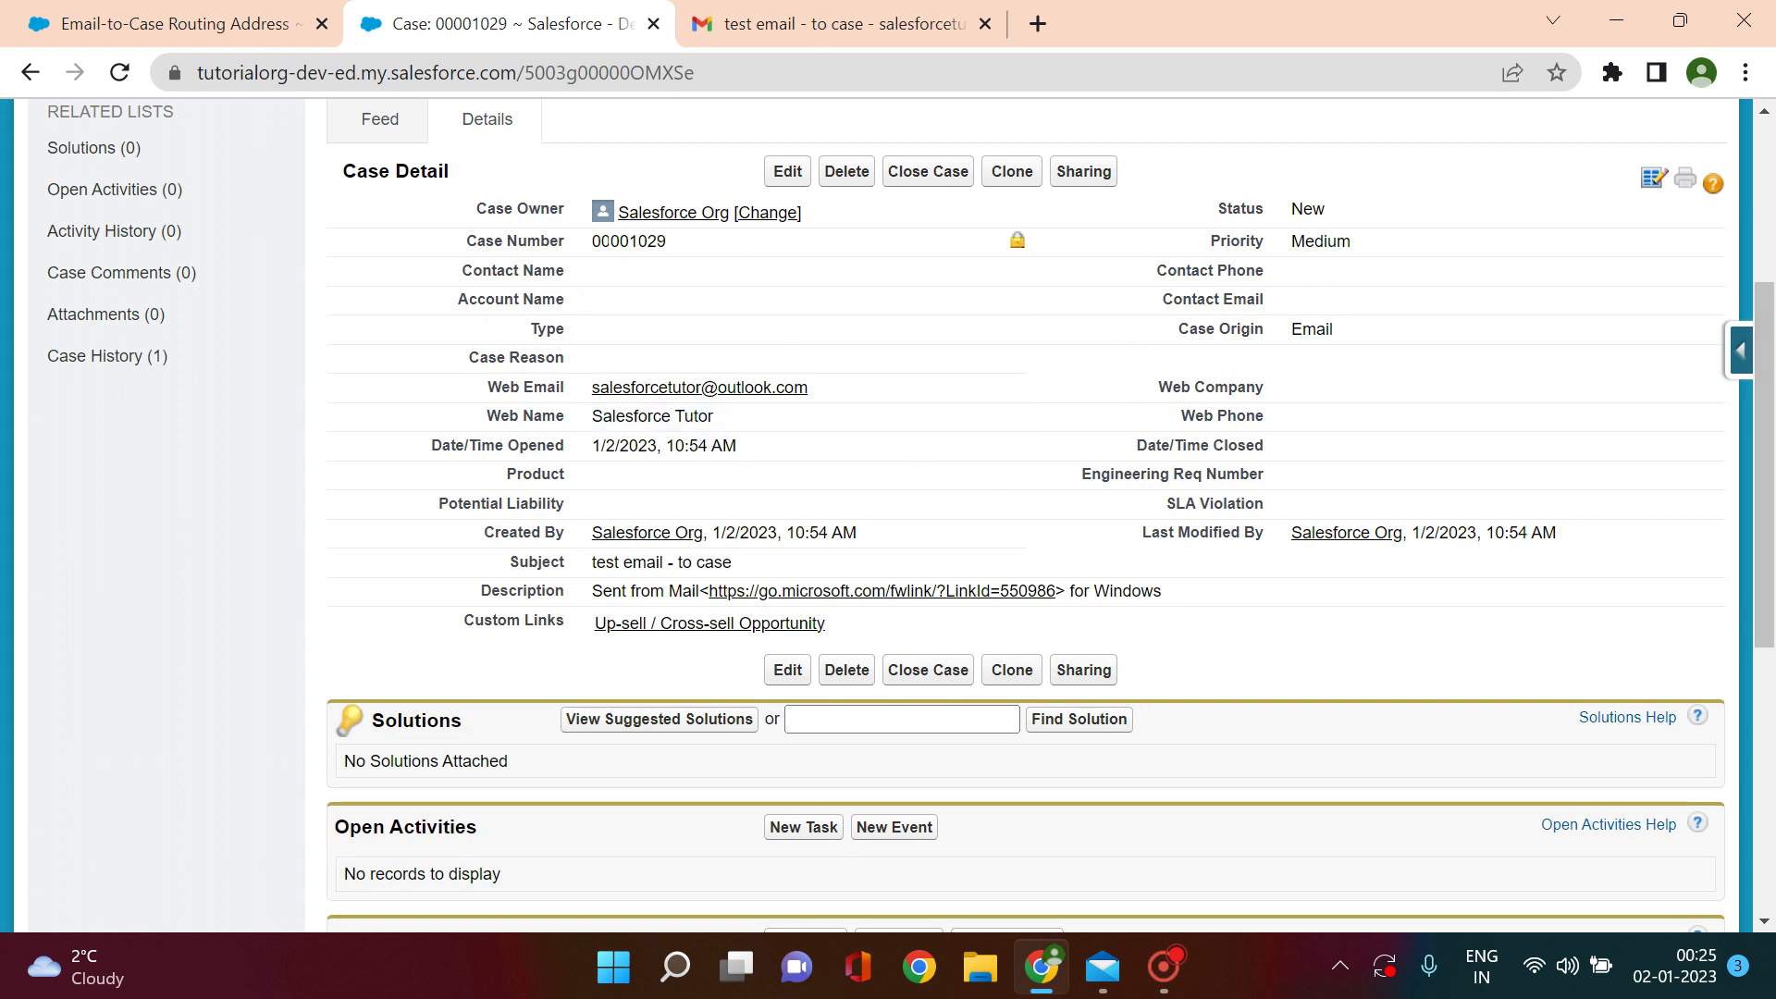